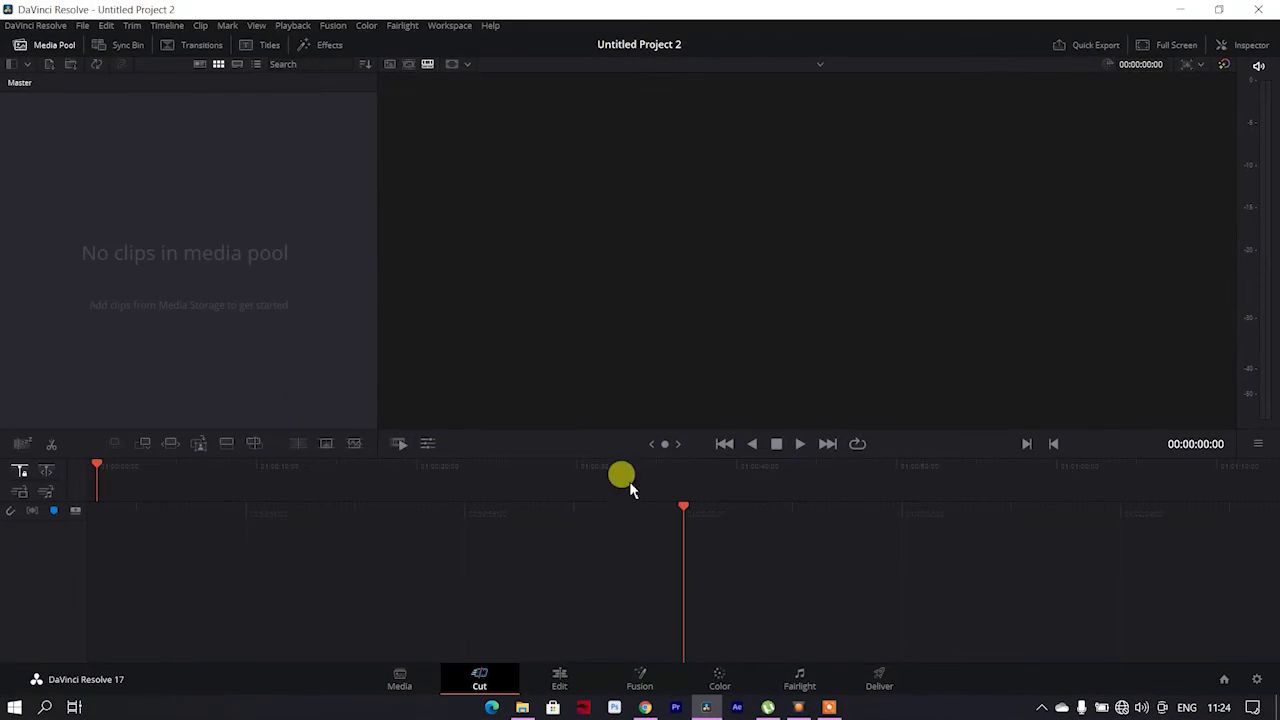
Bring Chrome's Downloads page, showing the sanitizer hallway .mp4, to the front.
left_click(659, 706)
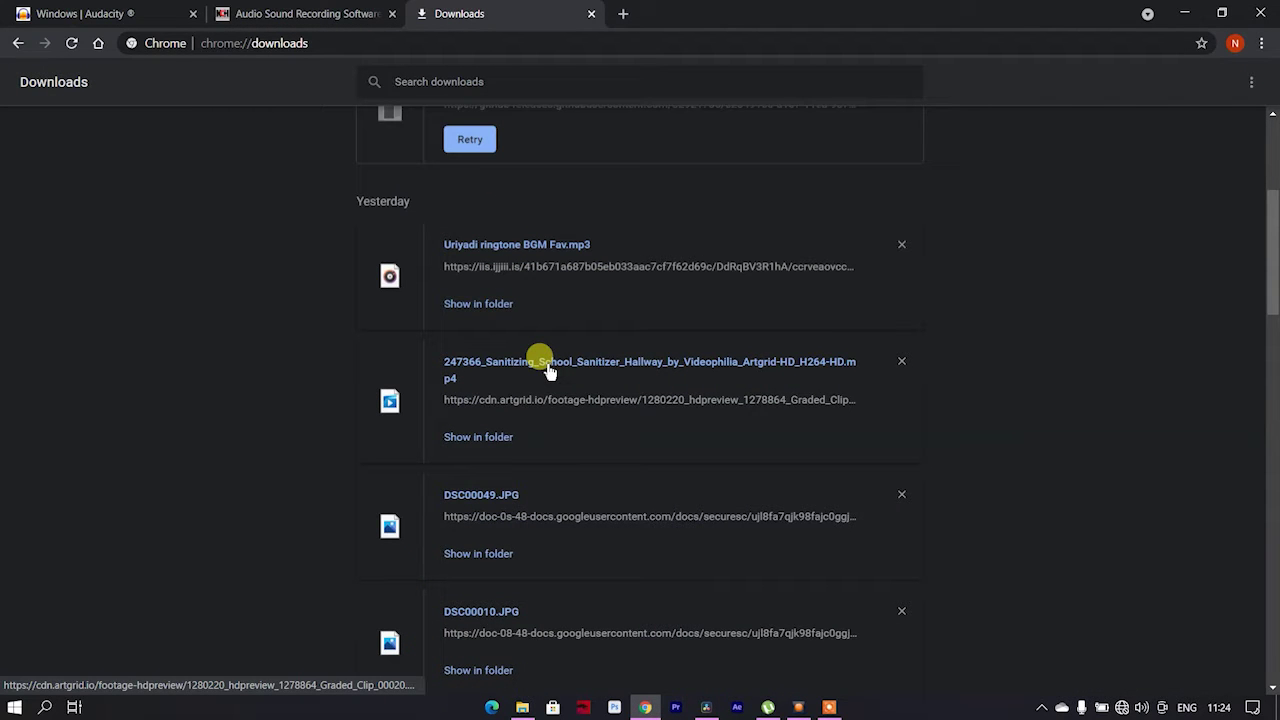
Drag the downloaded sanitizer hallway .mp4 from Chrome into Resolve's Media Pool.
mouse_move(549, 371)
left_mouse_down()
mouse_move(703, 578)
mouse_move(655, 647)
mouse_move(540, 500)
left_mouse_up()
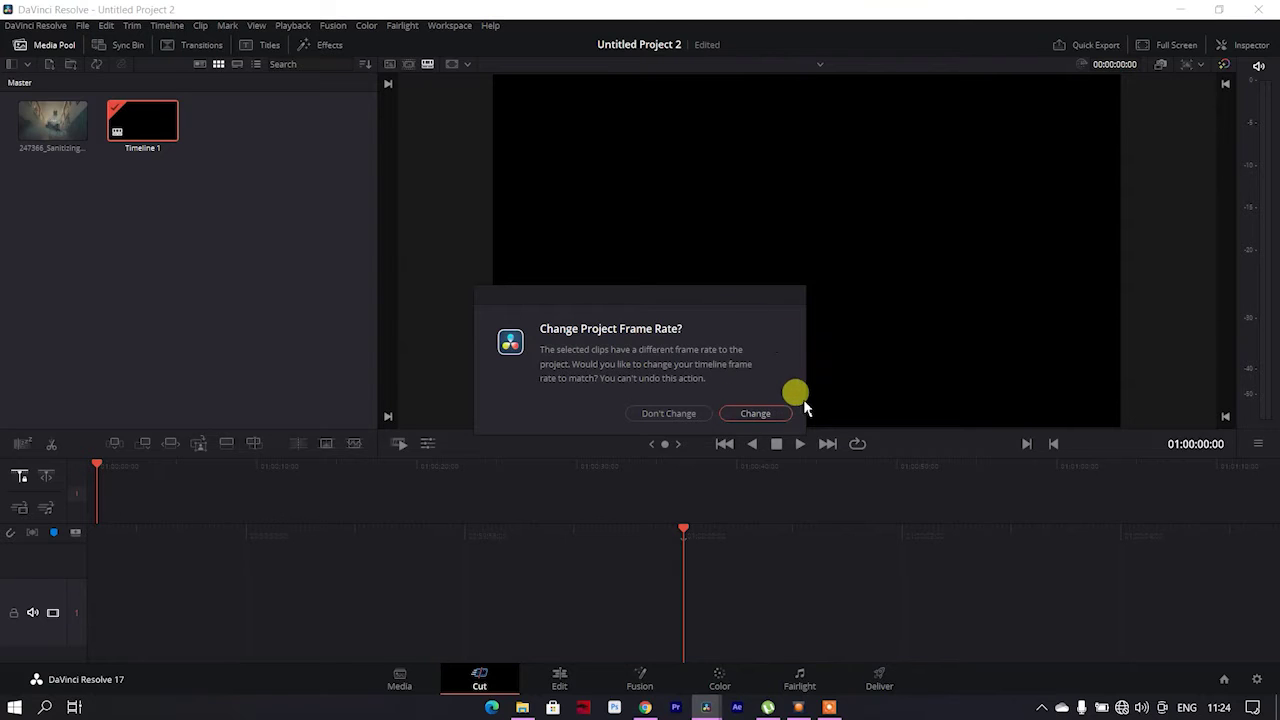
Match the project frame rate to the clip, go to the Color page, hide the Gallery, and move node 01 left.
left_click(760, 413)
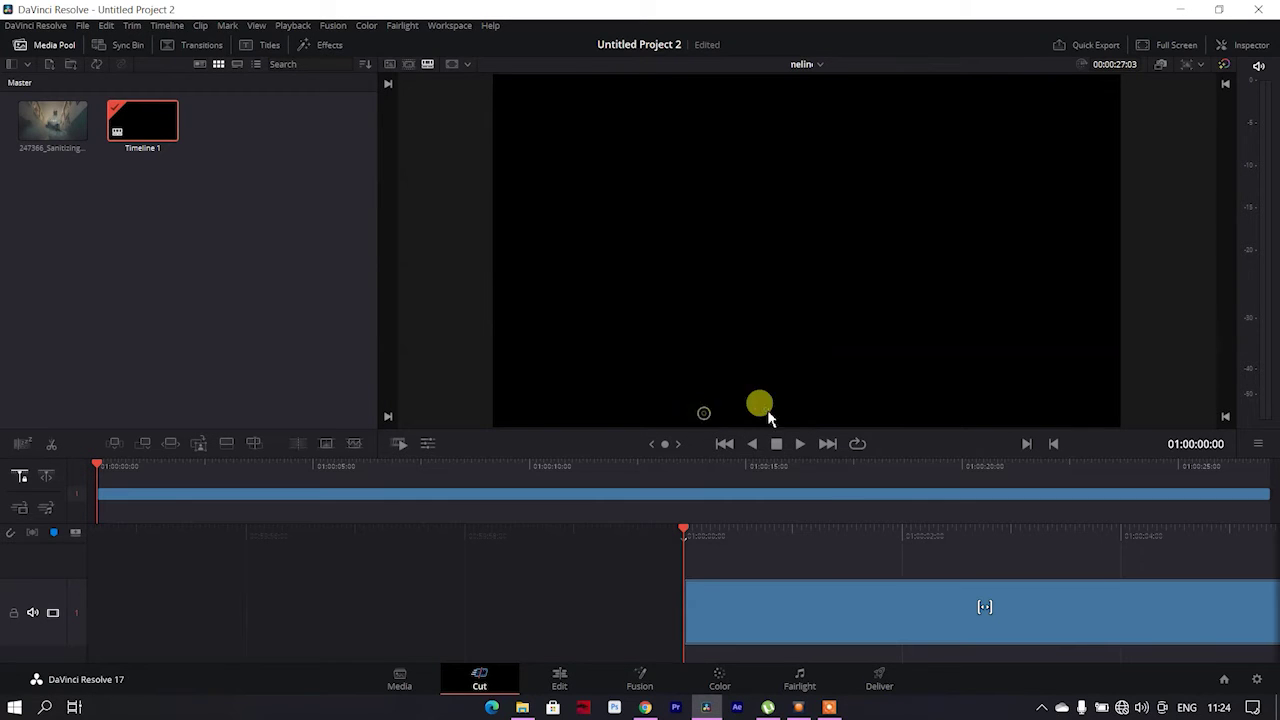
left_click(706, 676)
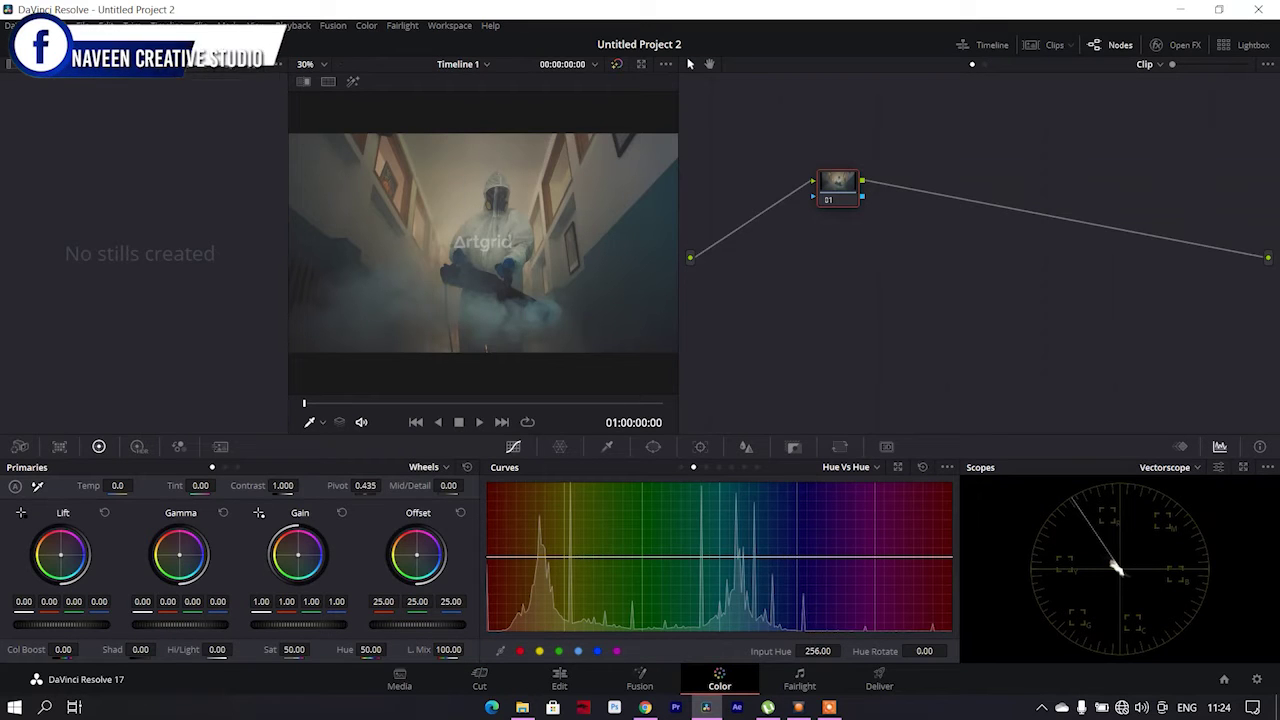
key("alt+f")
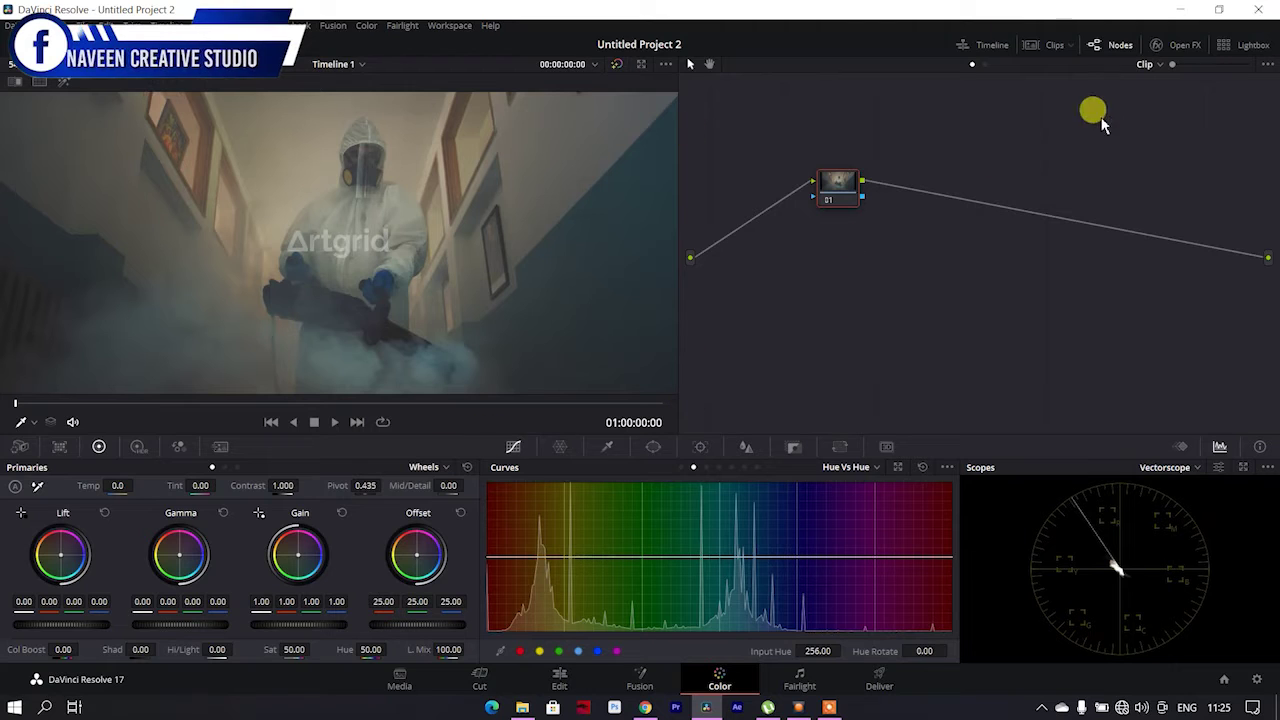
left_click_drag(837, 178, 751, 205)
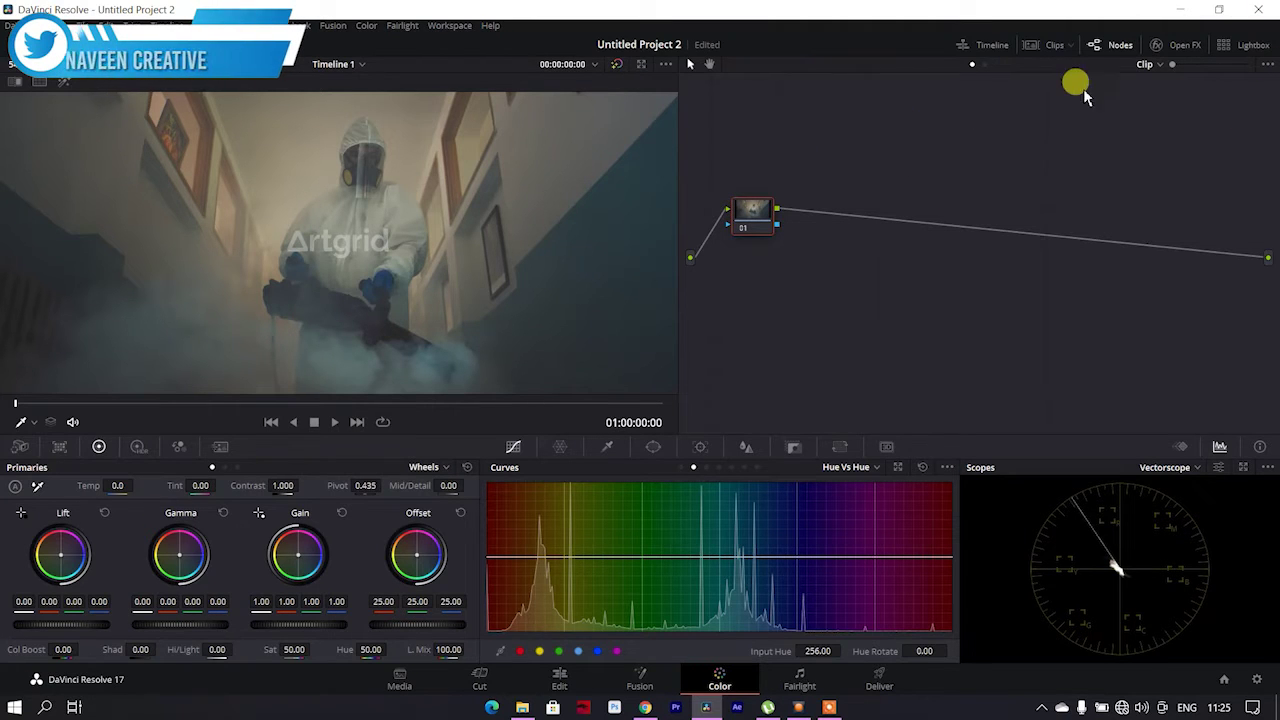
Search the Open FX library for 'color' and apply Color Space Transform to node 01.
left_click(1160, 45)
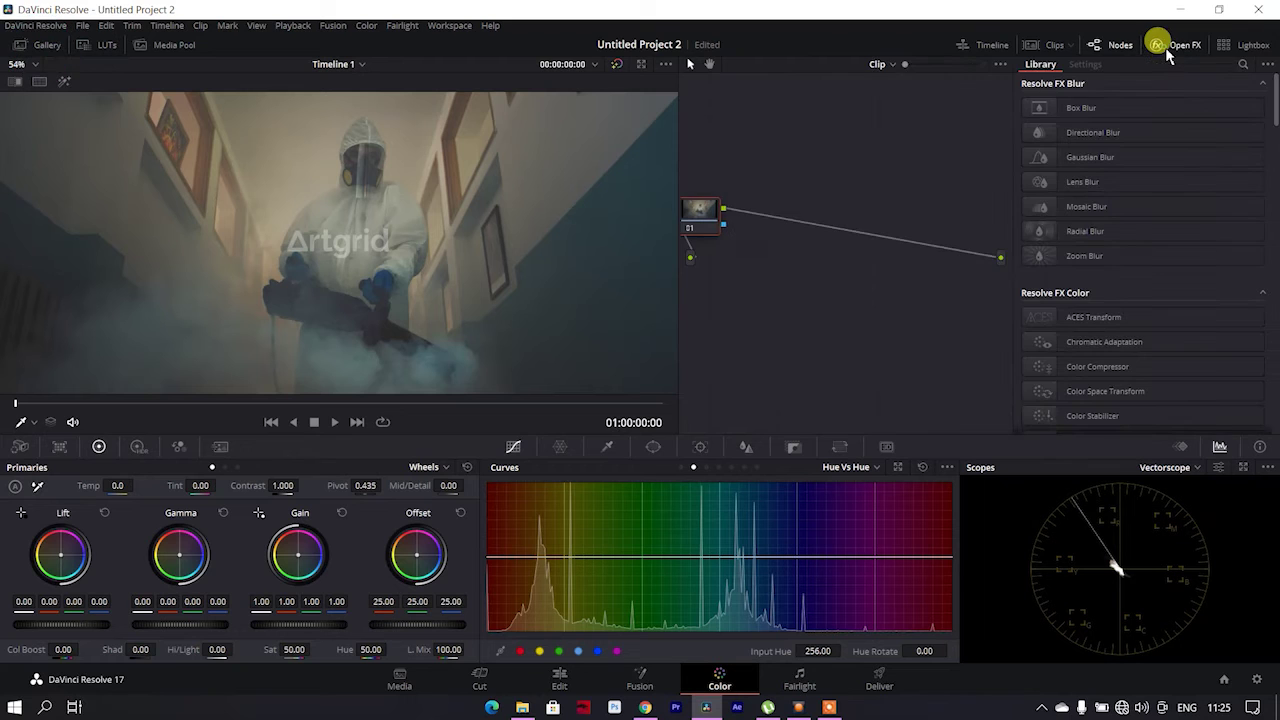
left_click(1243, 64)
type("c")
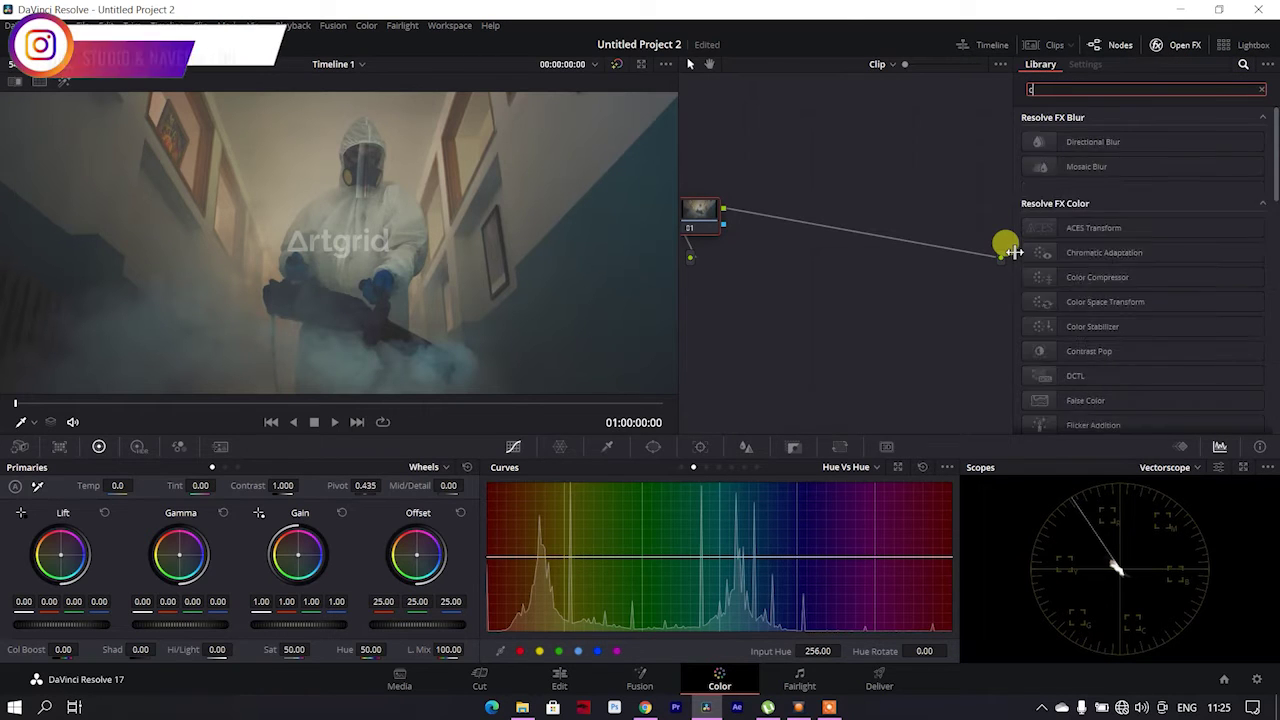
type("olour")
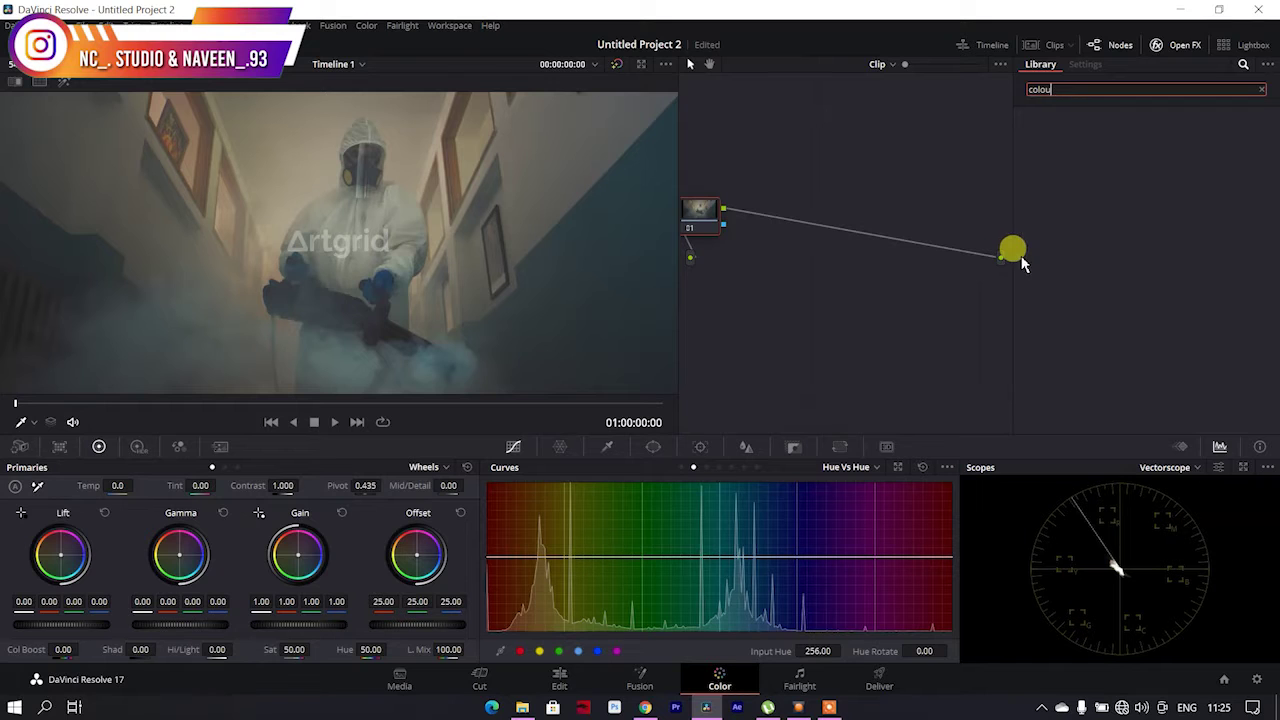
key("BackSpace")
type("r")
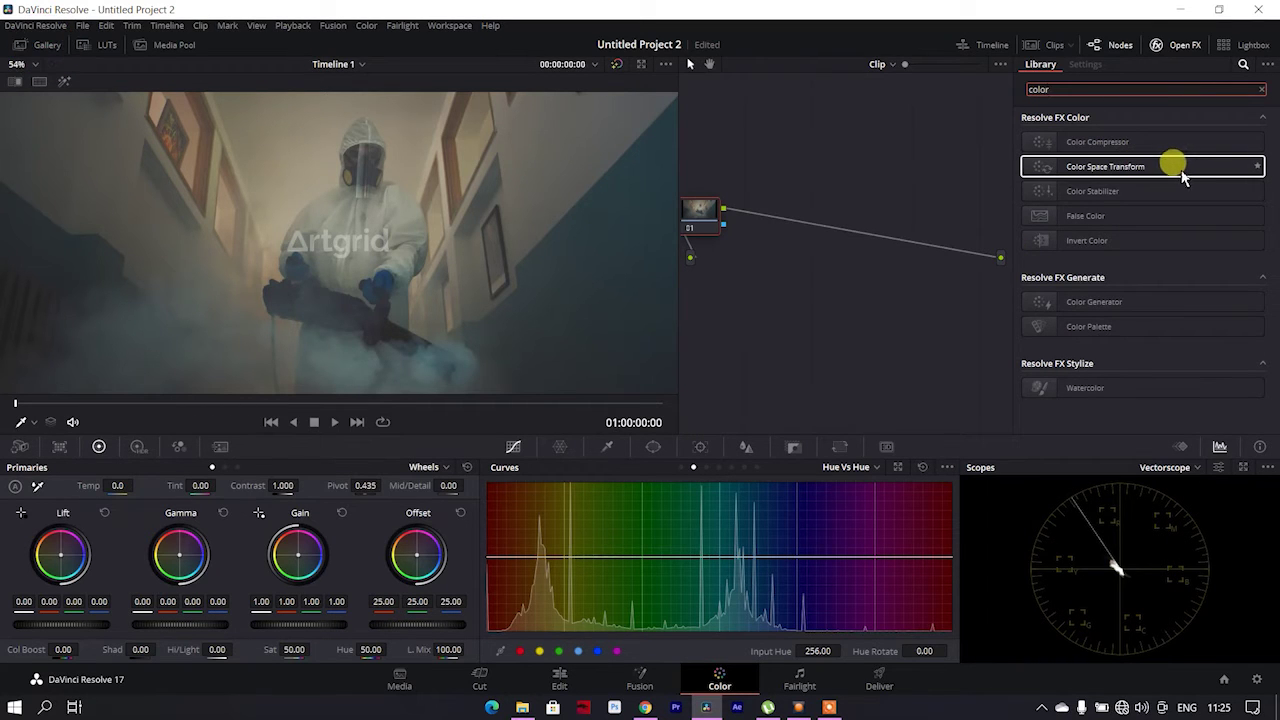
left_click_drag(1181, 172, 697, 215)
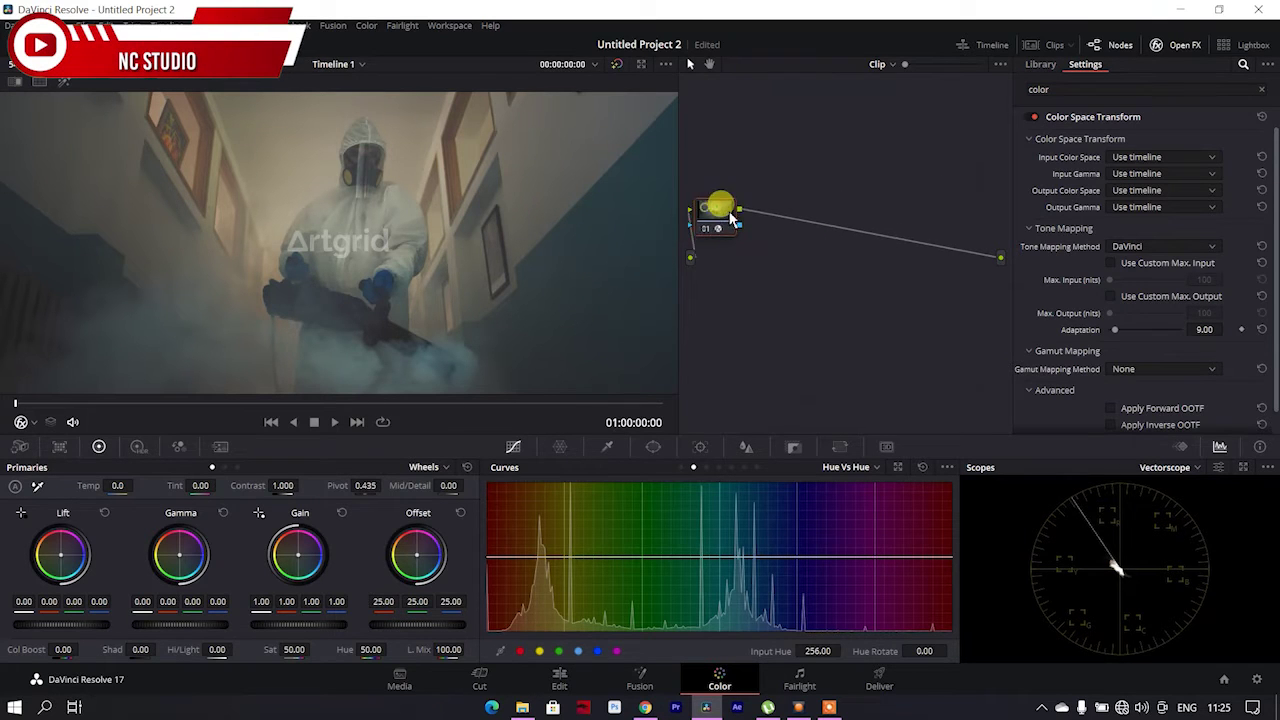
left_click_drag(718, 215, 765, 222)
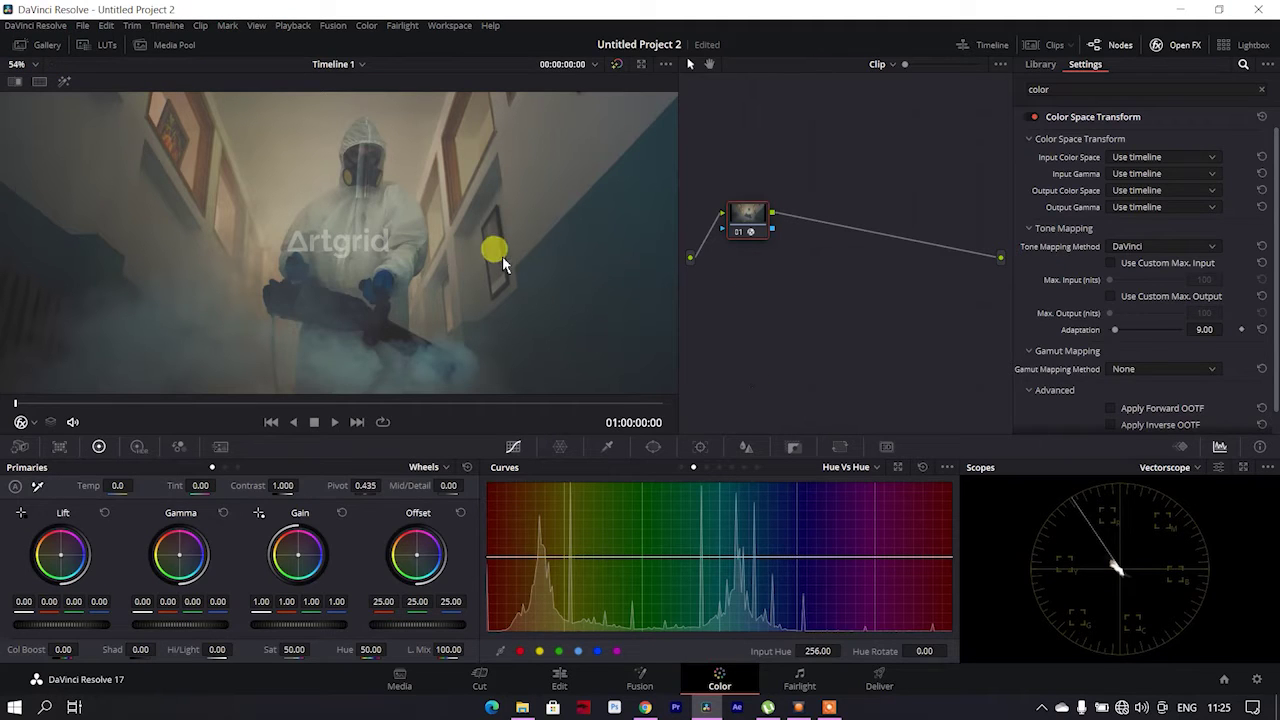
Set the Color Space Transform's Input Color Space to REDWideGamutRGB.
left_click(1200, 163)
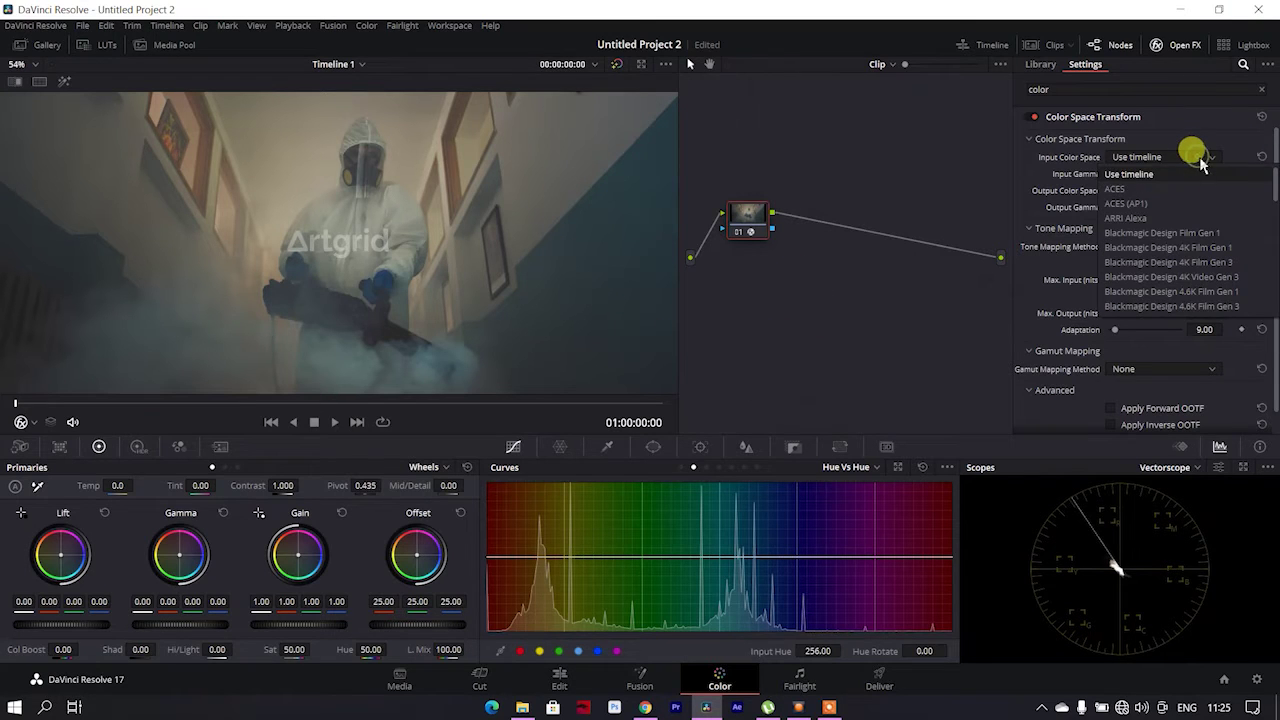
scroll(1200, 205, "down", 2)
scroll(1200, 200, "down", 3)
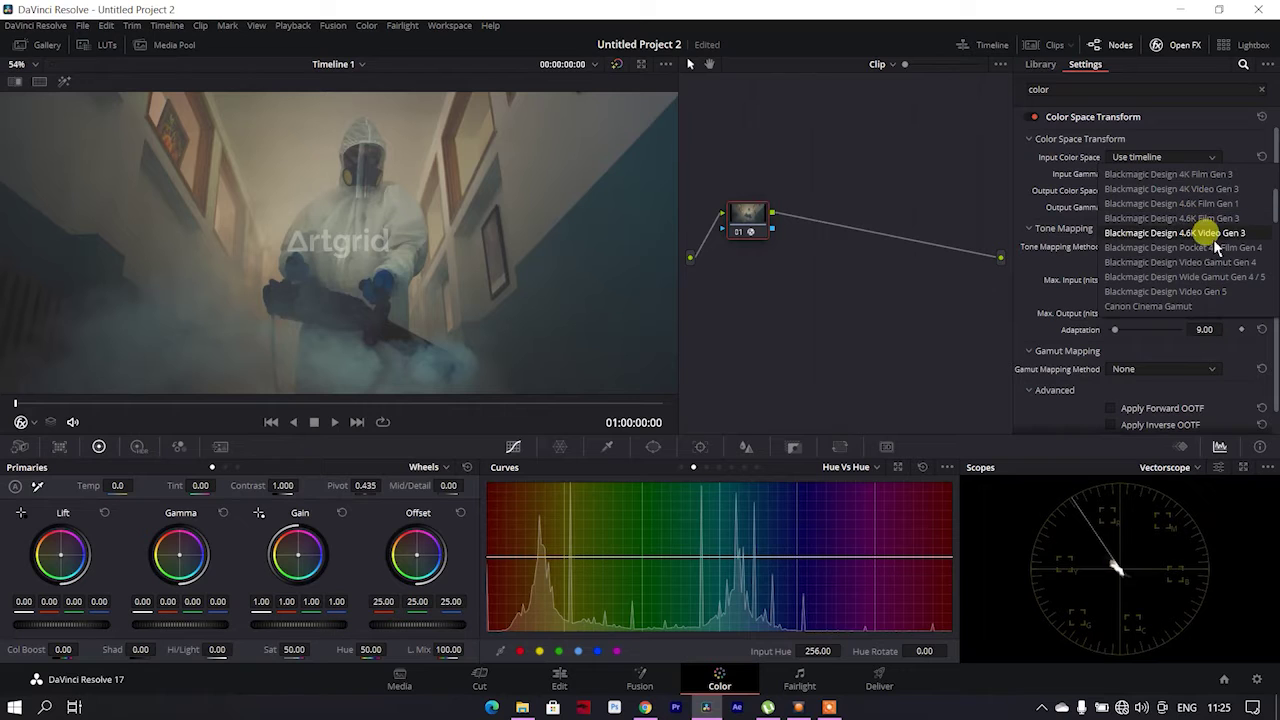
scroll(1200, 240, "down", 3)
scroll(1190, 265, "down", 3)
scroll(1184, 277, "down", 2)
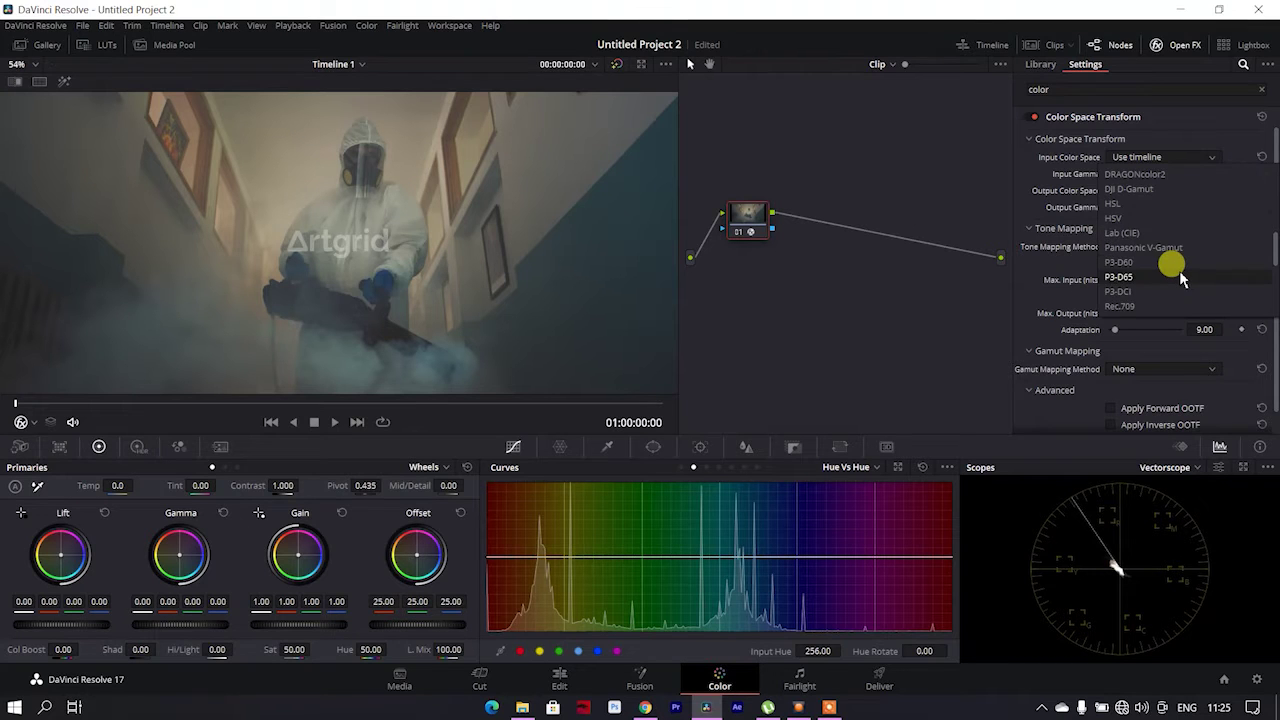
scroll(1184, 277, "down", 2)
scroll(1182, 277, "down", 2)
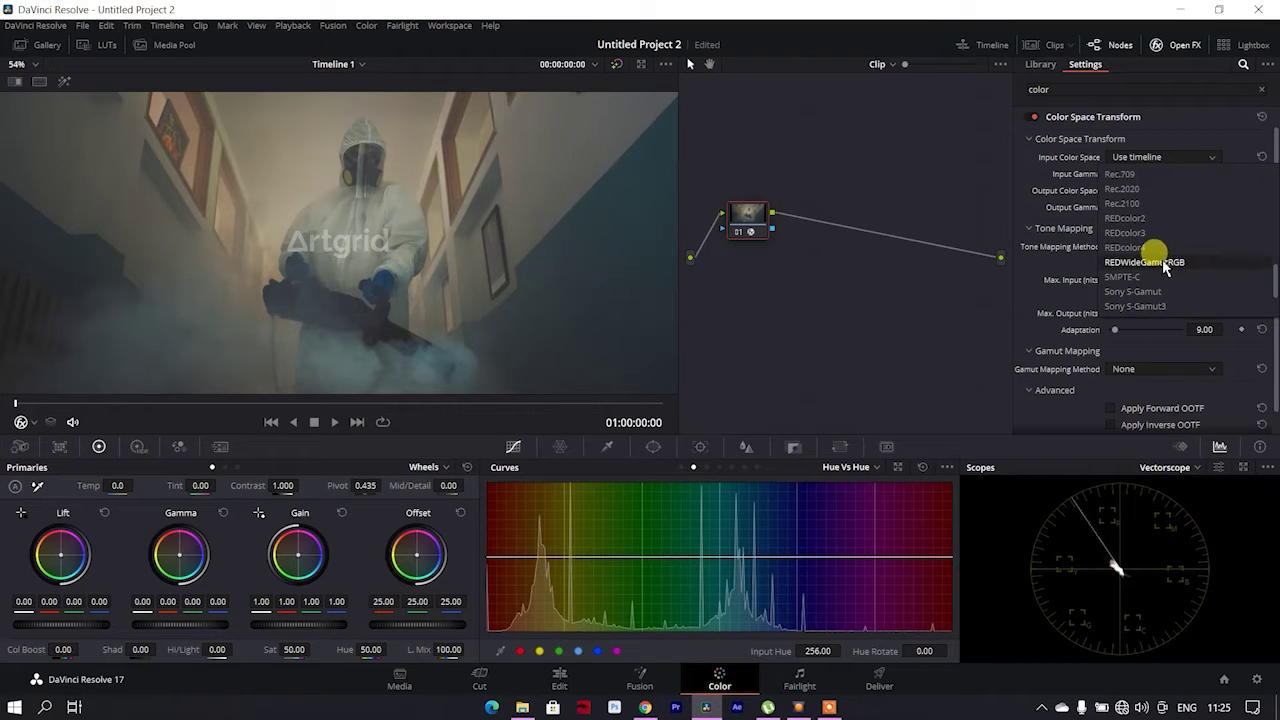
left_click(1181, 262)
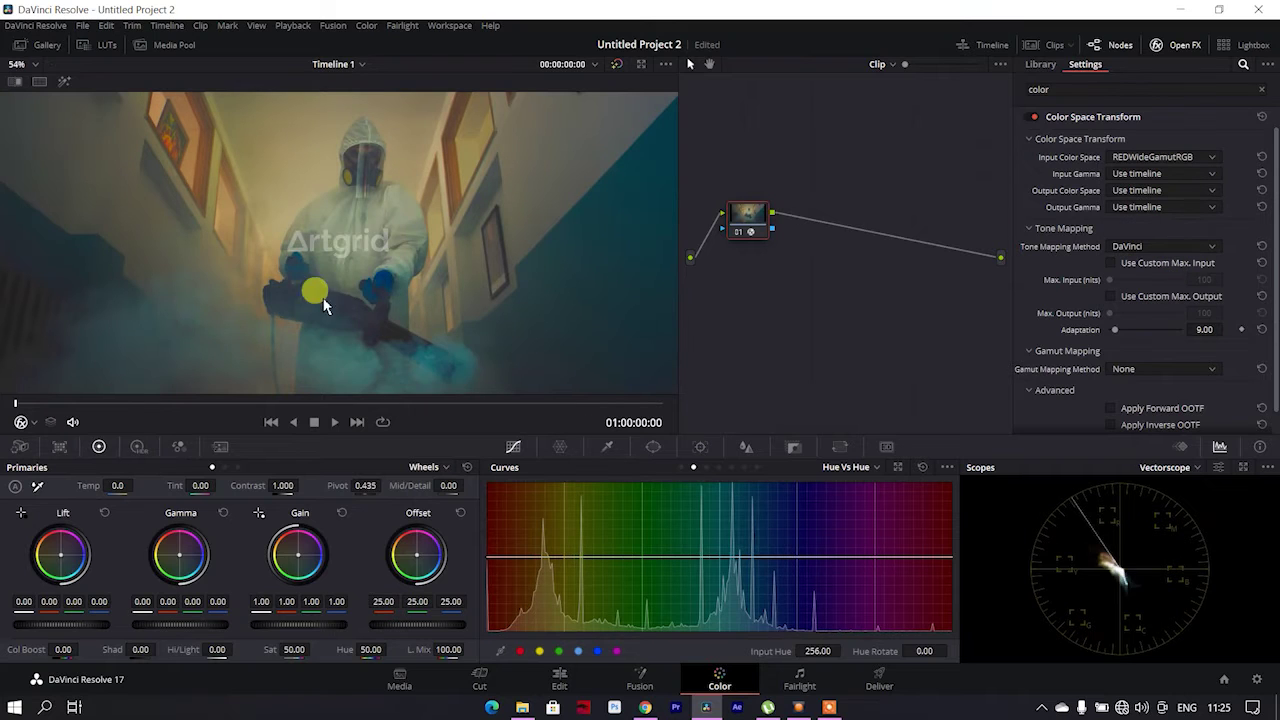
scroll(310, 198, "up", 1)
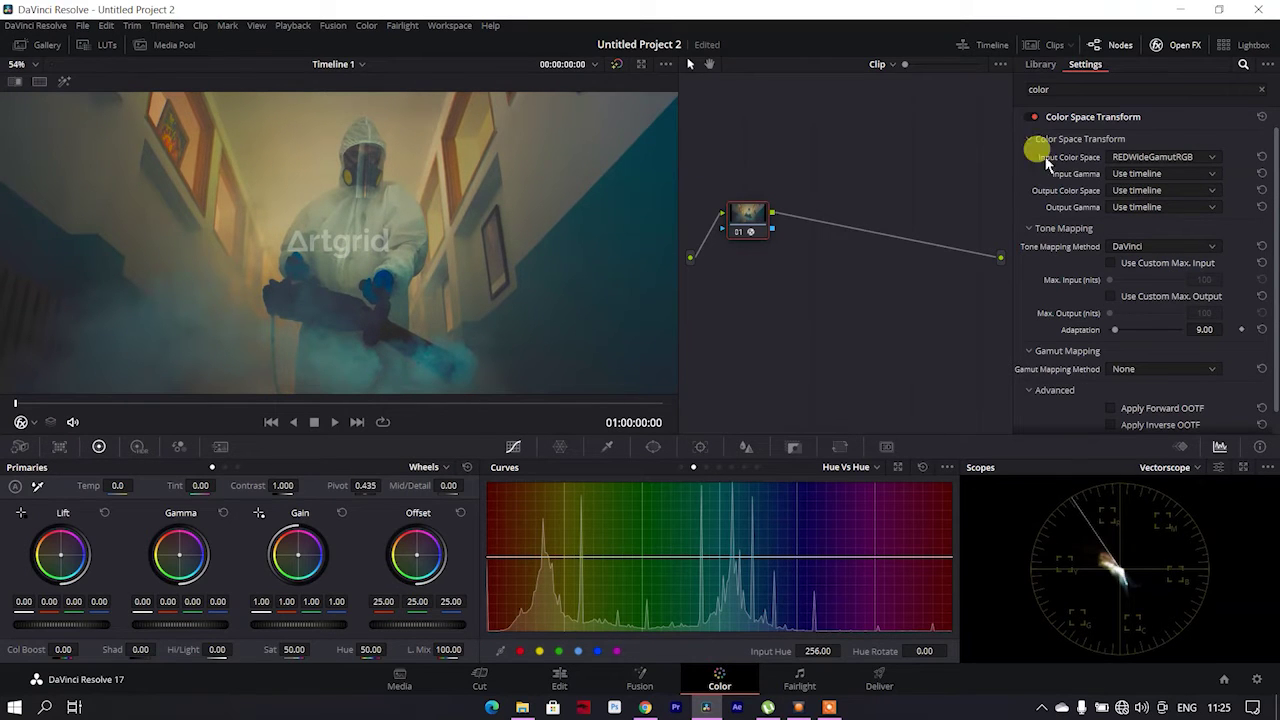
Set the Color Space Transform's Input Gamma to Rec.709.
left_click(1150, 174)
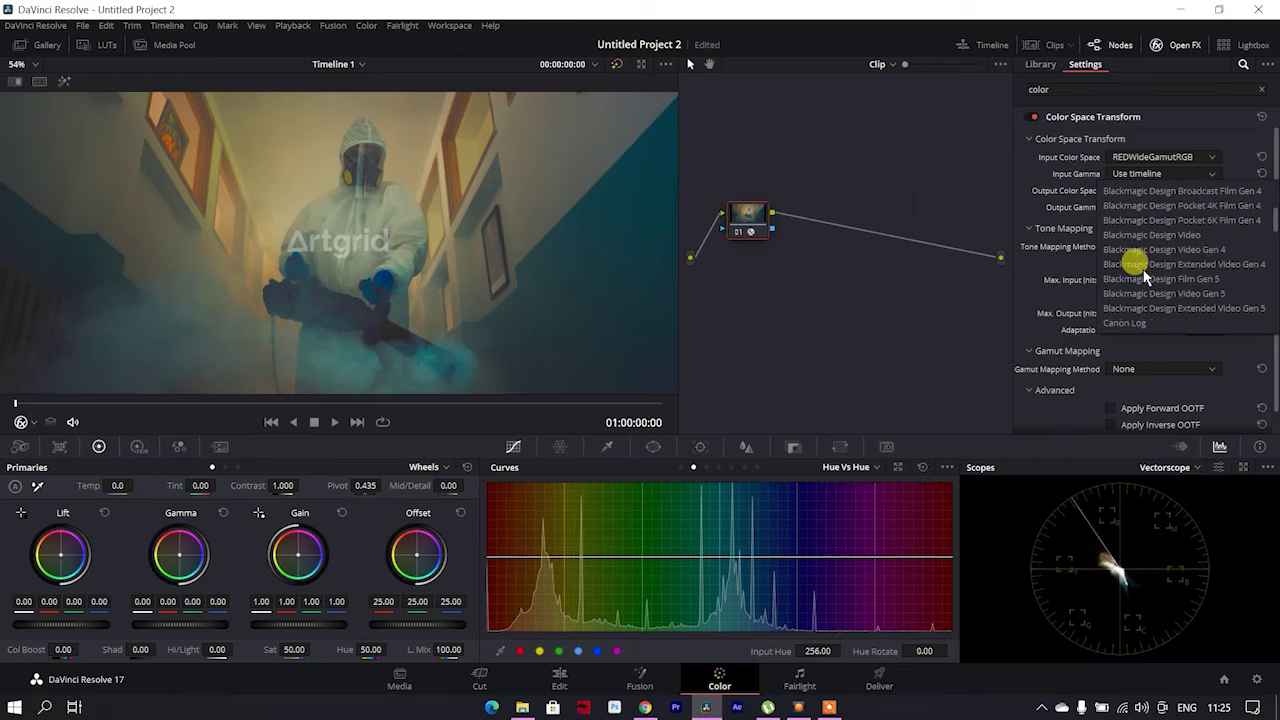
scroll(1147, 280, "down", 3)
scroll(1151, 286, "down", 3)
scroll(1151, 286, "down", 3)
scroll(1155, 289, "down", 3)
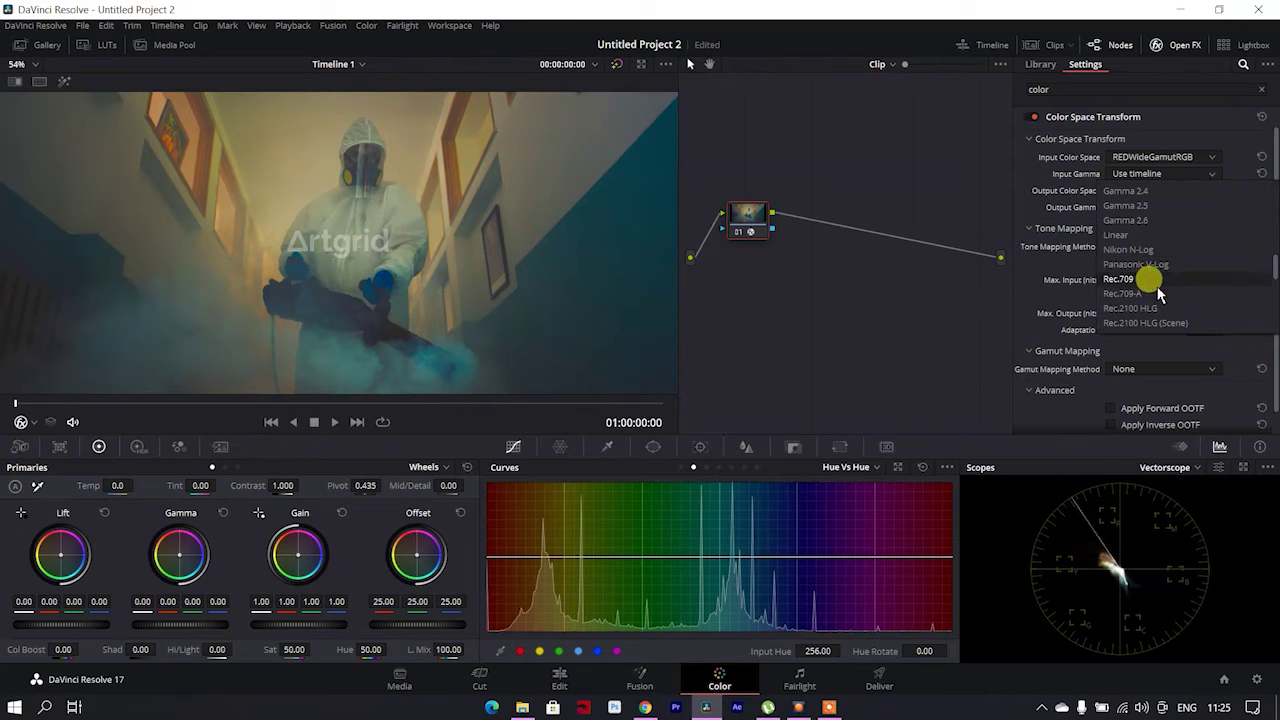
left_click(1165, 282)
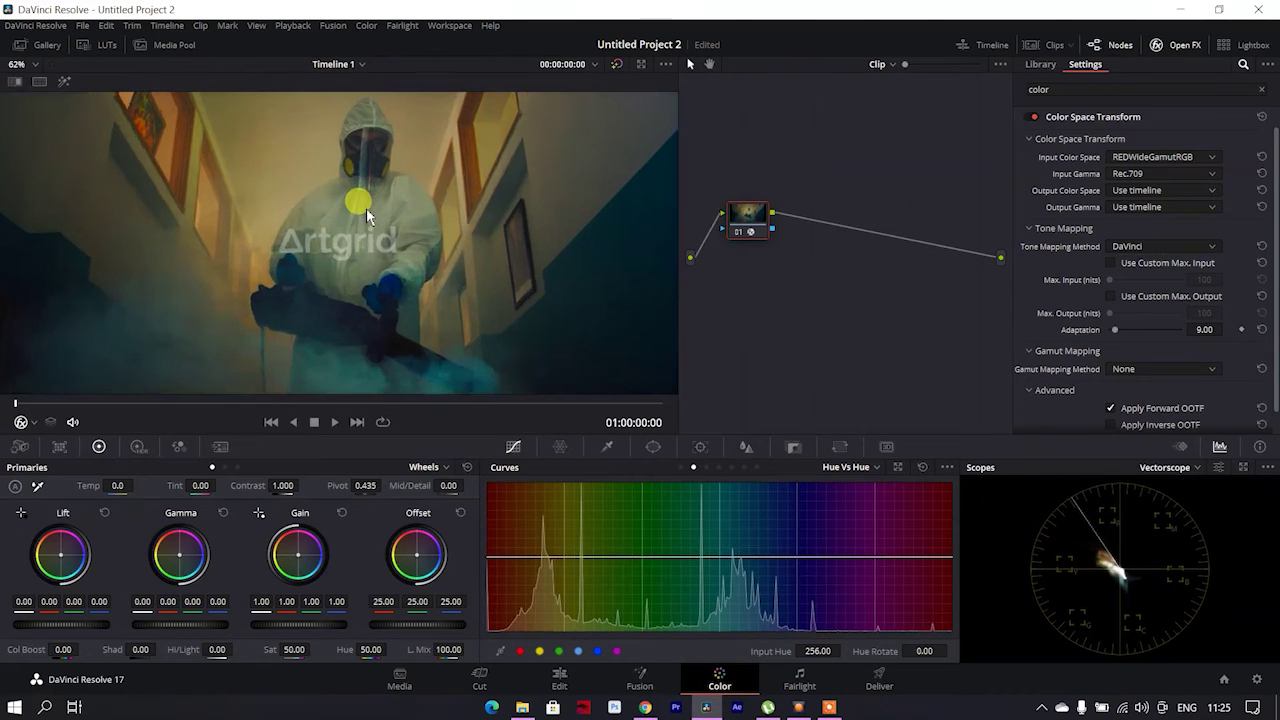
scroll(360, 210, "down", 3)
scroll(369, 237, "up", 3)
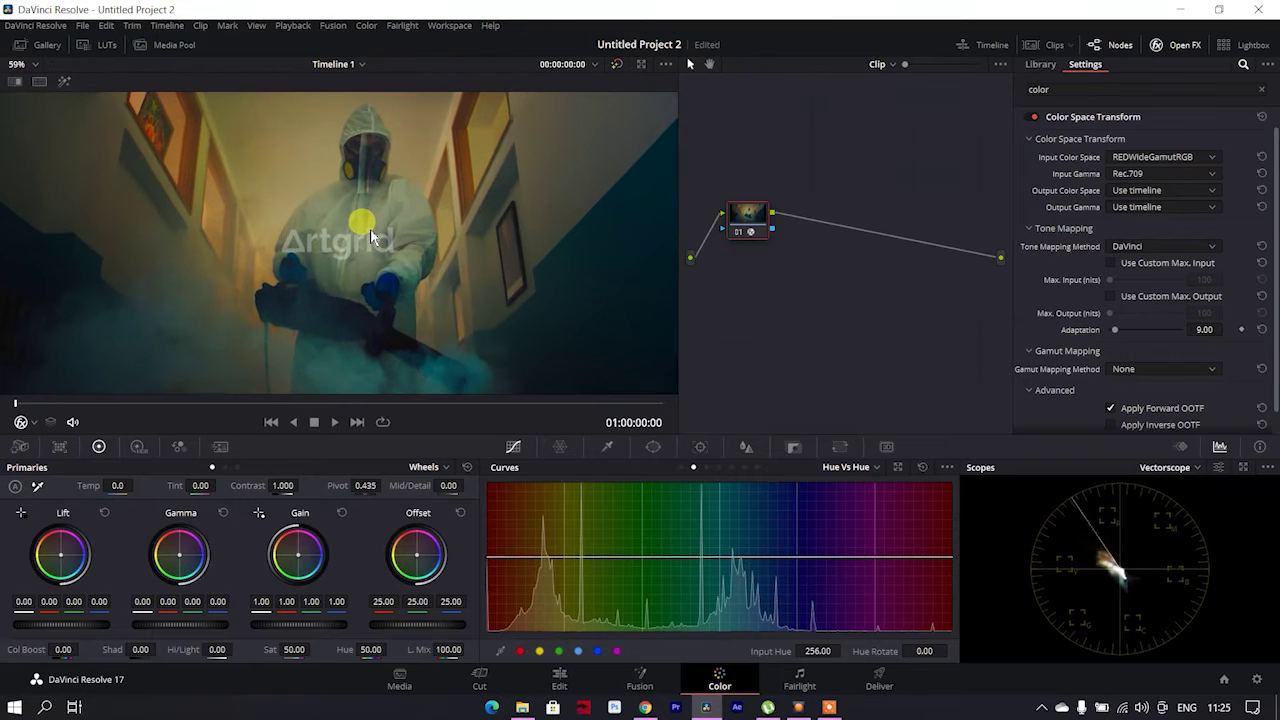
Bypass and re-enable node 01, scrubbing the clip to compare the grade.
left_click(738, 236)
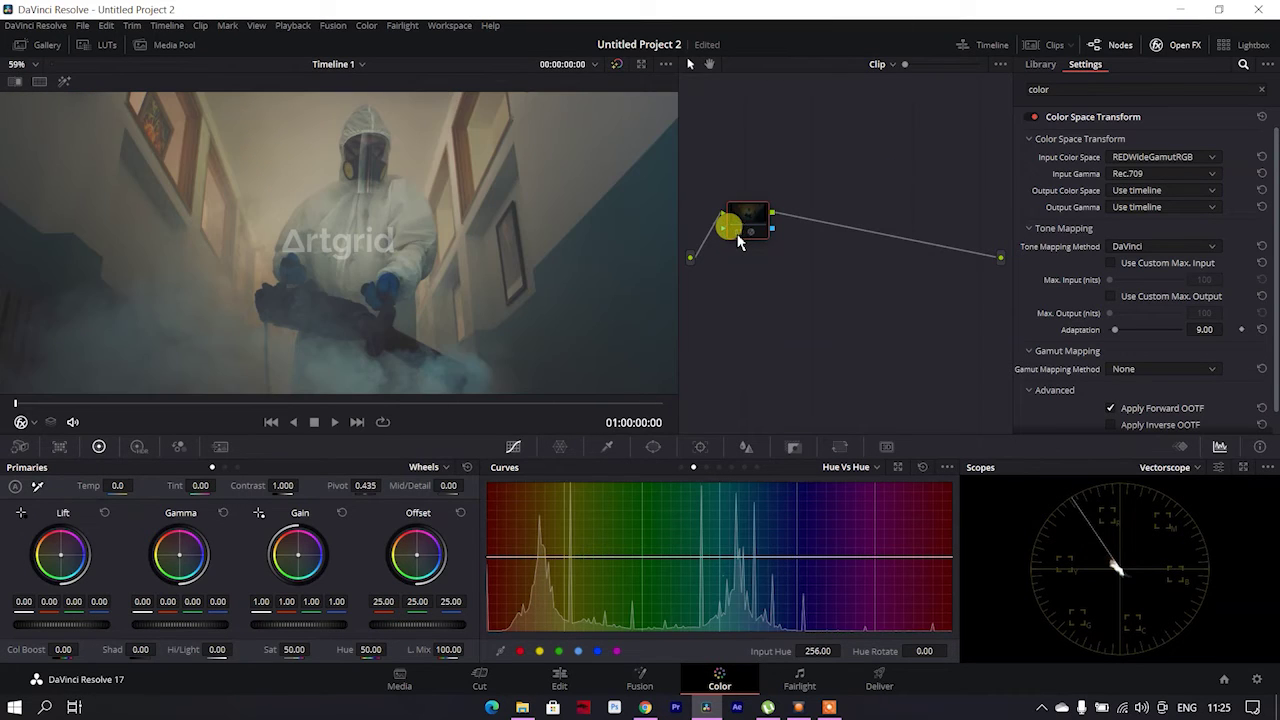
left_click(738, 238)
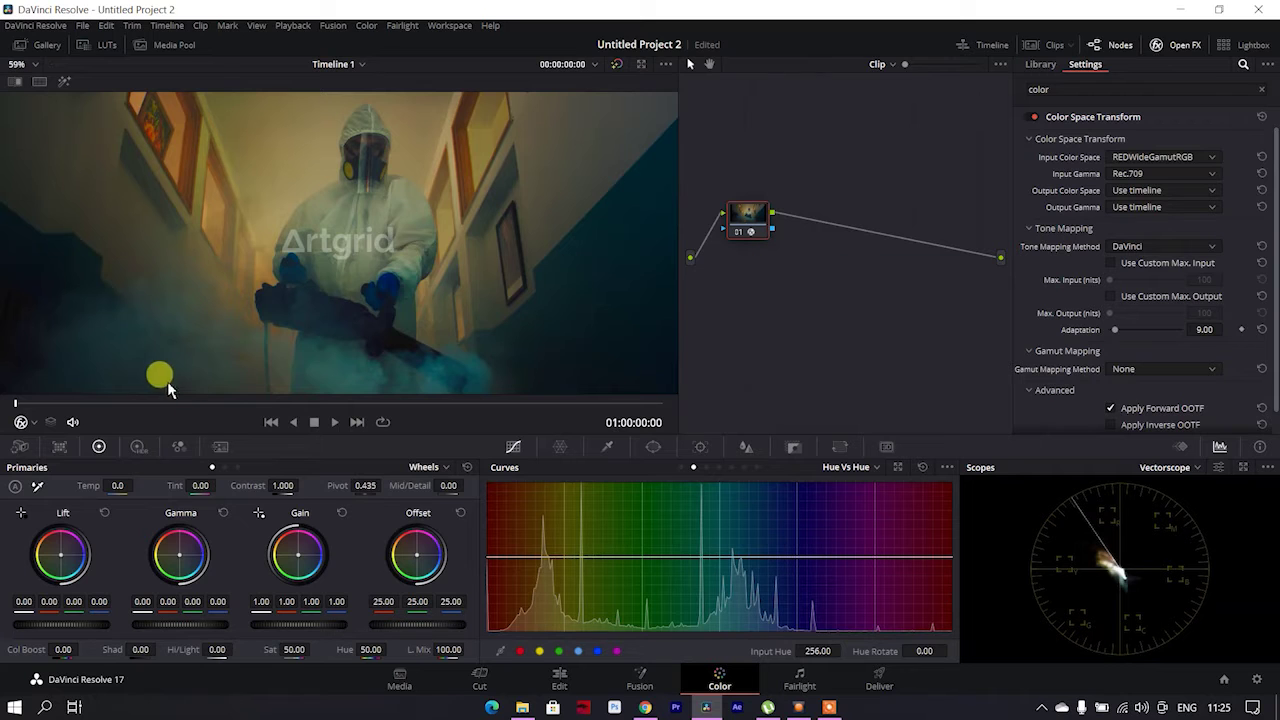
mouse_move(16, 407)
left_mouse_down()
mouse_move(646, 414)
mouse_move(208, 438)
left_mouse_up()
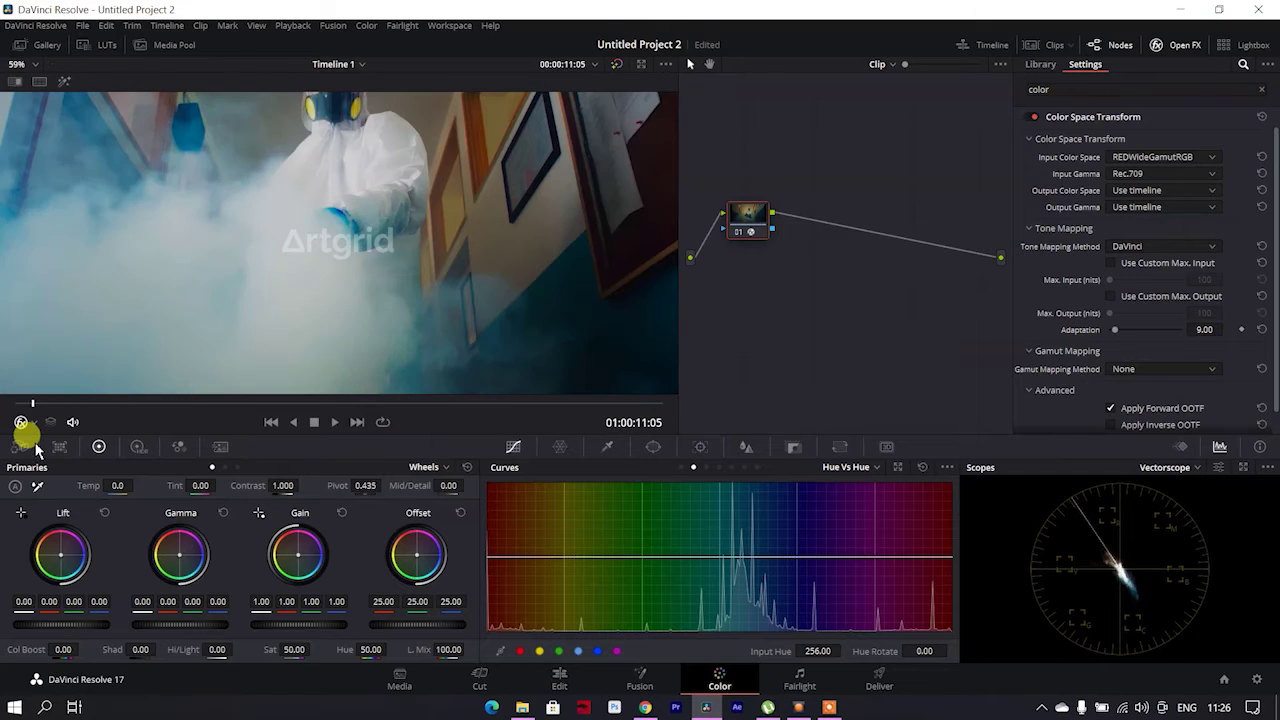
left_click_drag(208, 438, 32, 423)
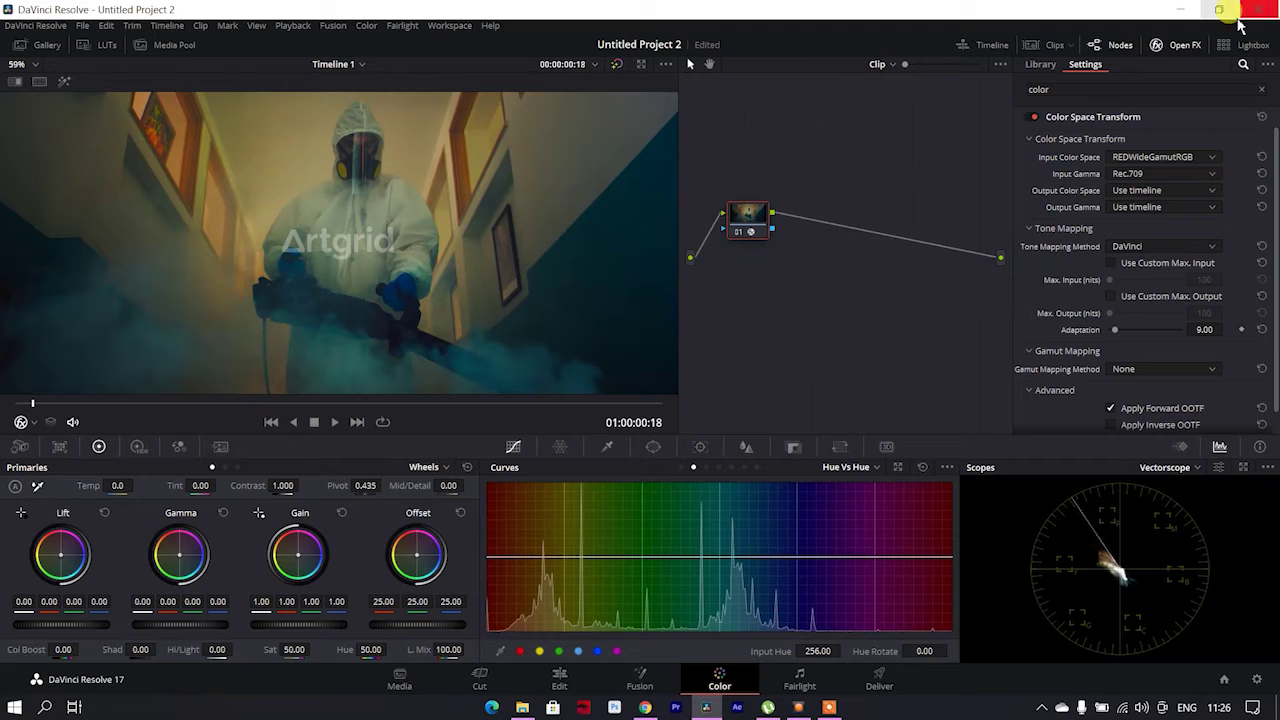
Close Open FX, move node 01 left, and add serial node 02 after it.
left_click(1178, 44)
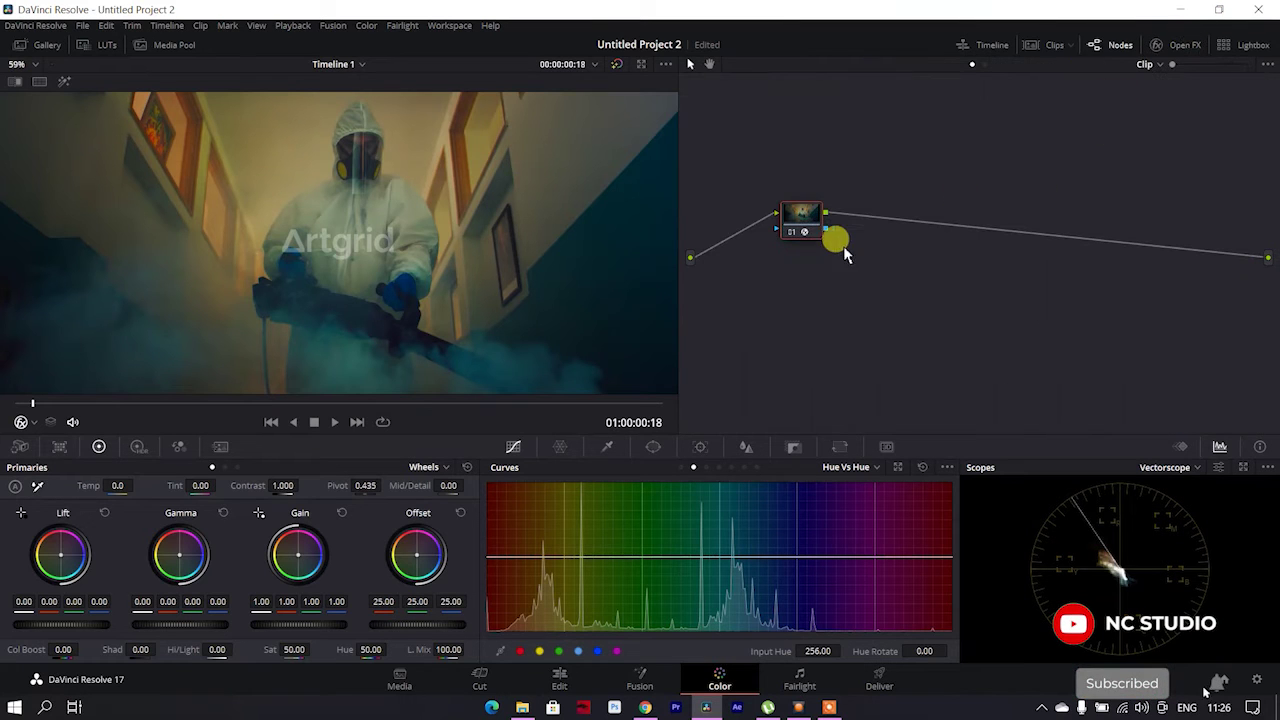
left_click_drag(790, 208, 744, 205)
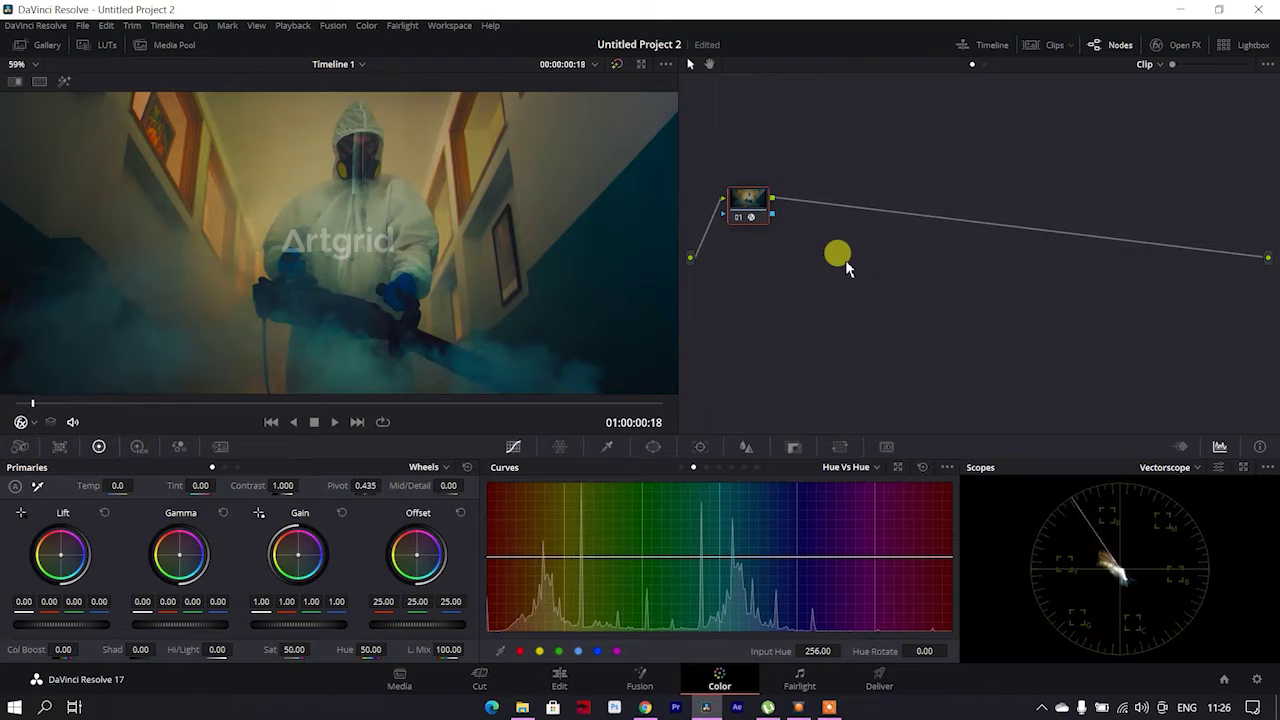
key("alt+s")
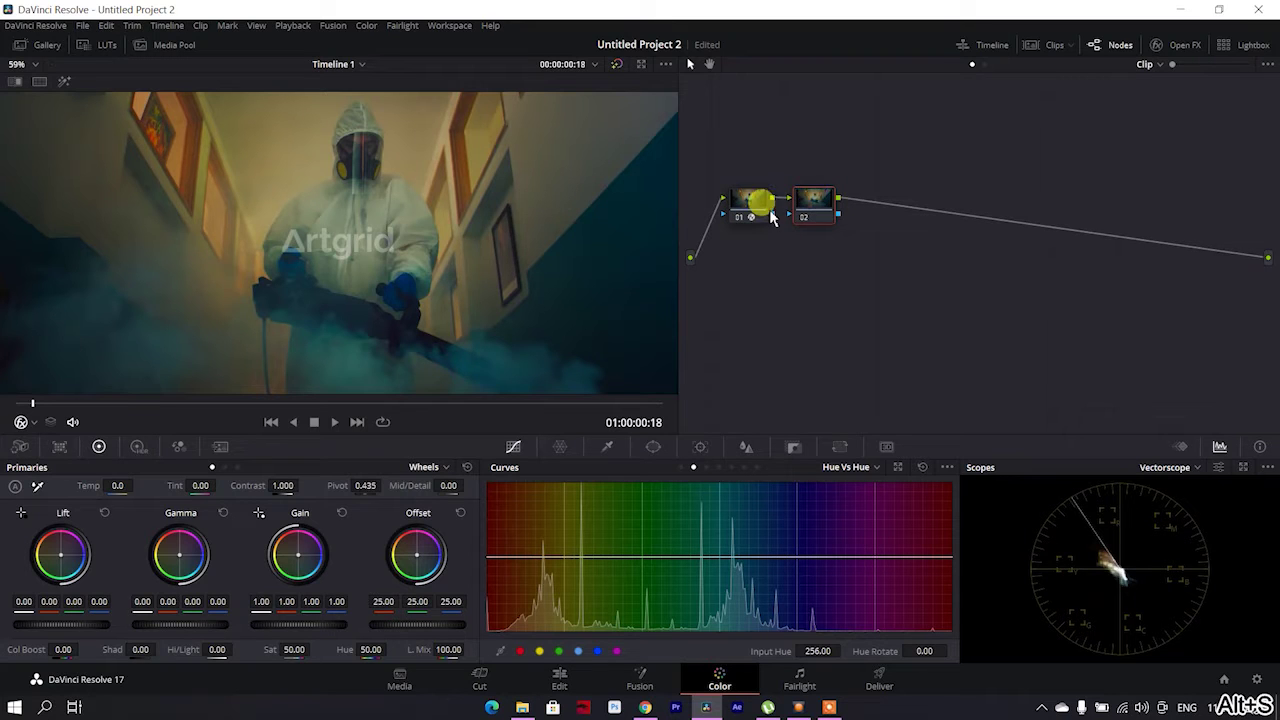
Stack node 01 above node 02, then add serial node 03 after node 02.
left_click_drag(755, 205, 755, 152)
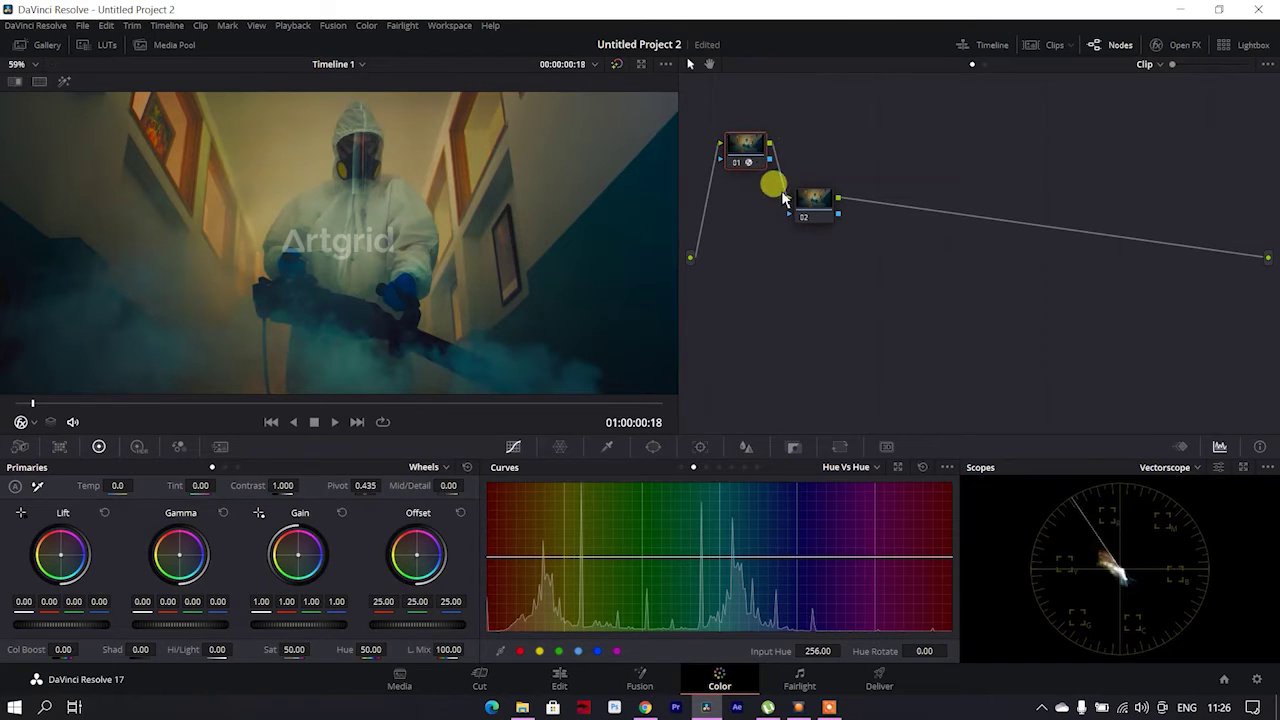
left_click_drag(800, 218, 735, 270)
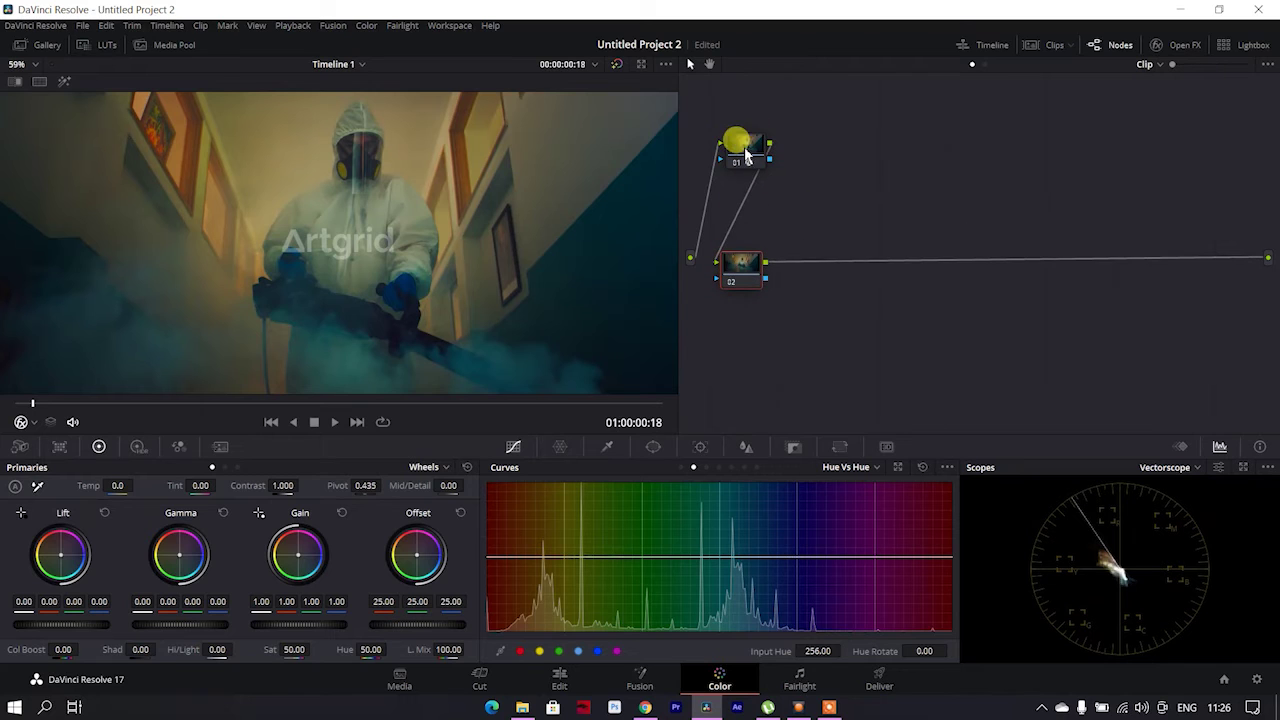
left_click_drag(745, 150, 745, 205)
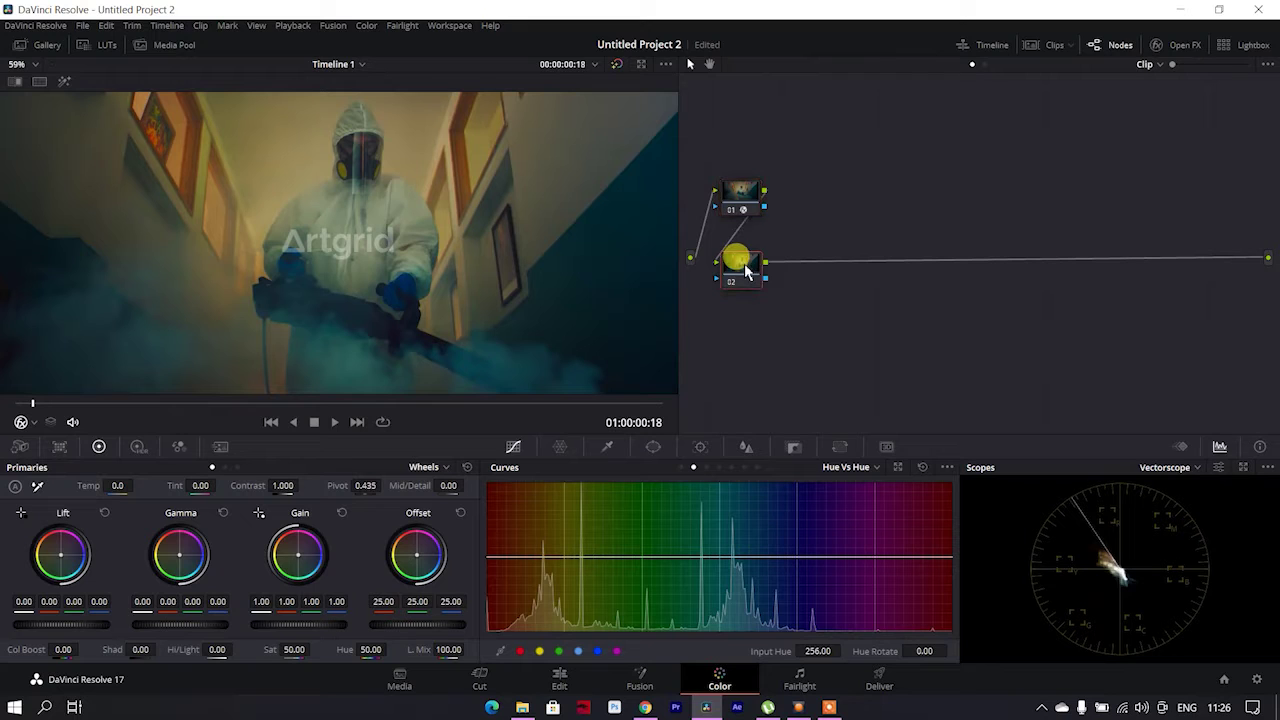
left_click_drag(745, 272, 745, 259)
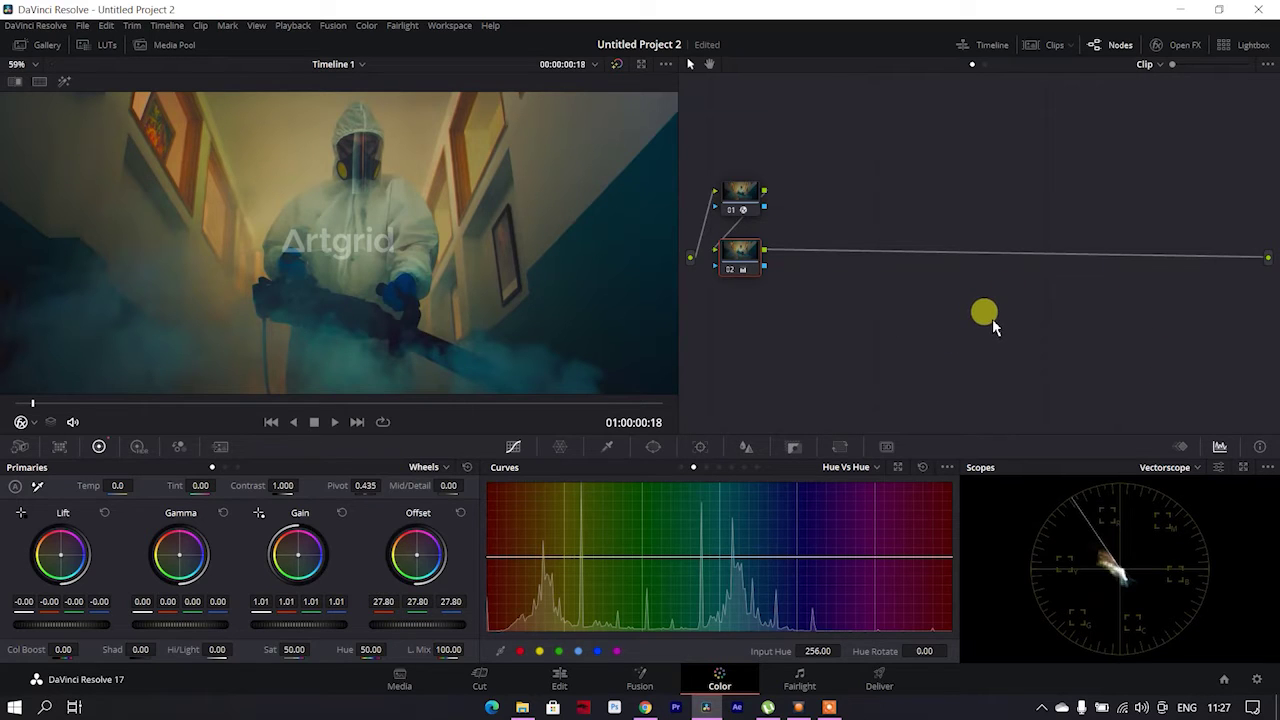
key("alt+s")
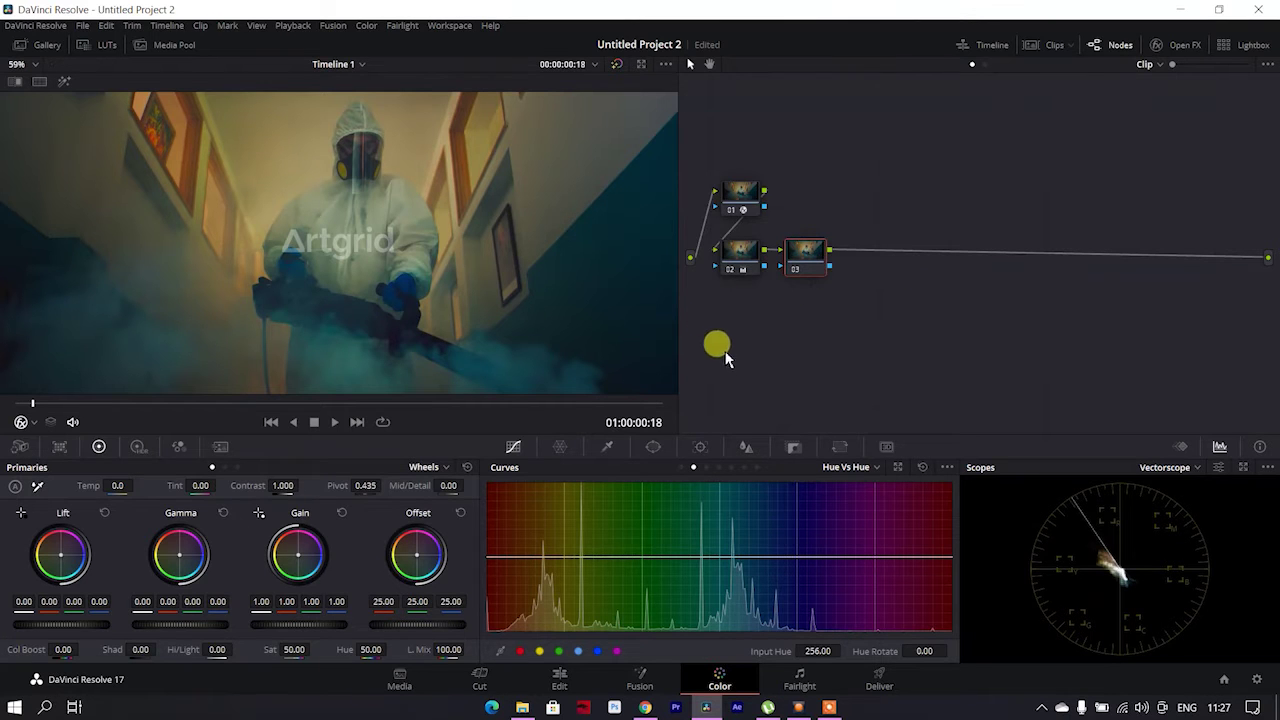
Add parallel node 04 beside node 03 and spread nodes 03 and 04 apart.
left_click_drag(806, 257, 818, 258)
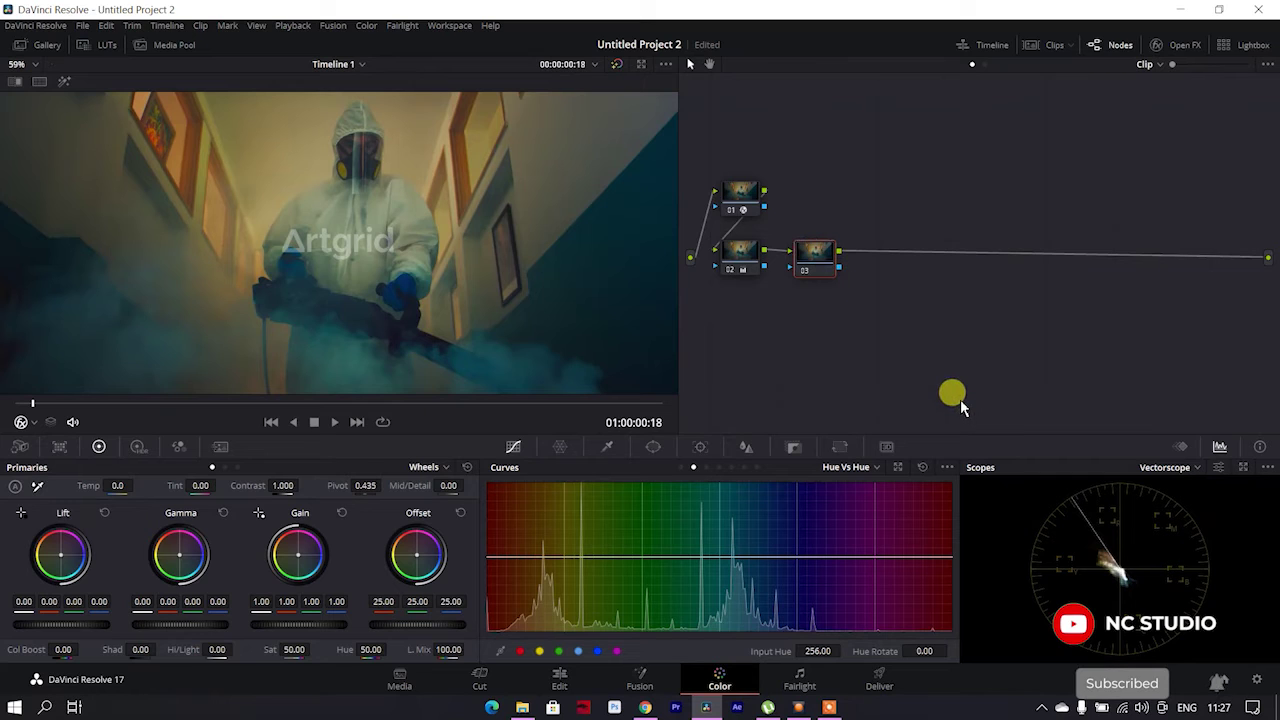
key("alt+p")
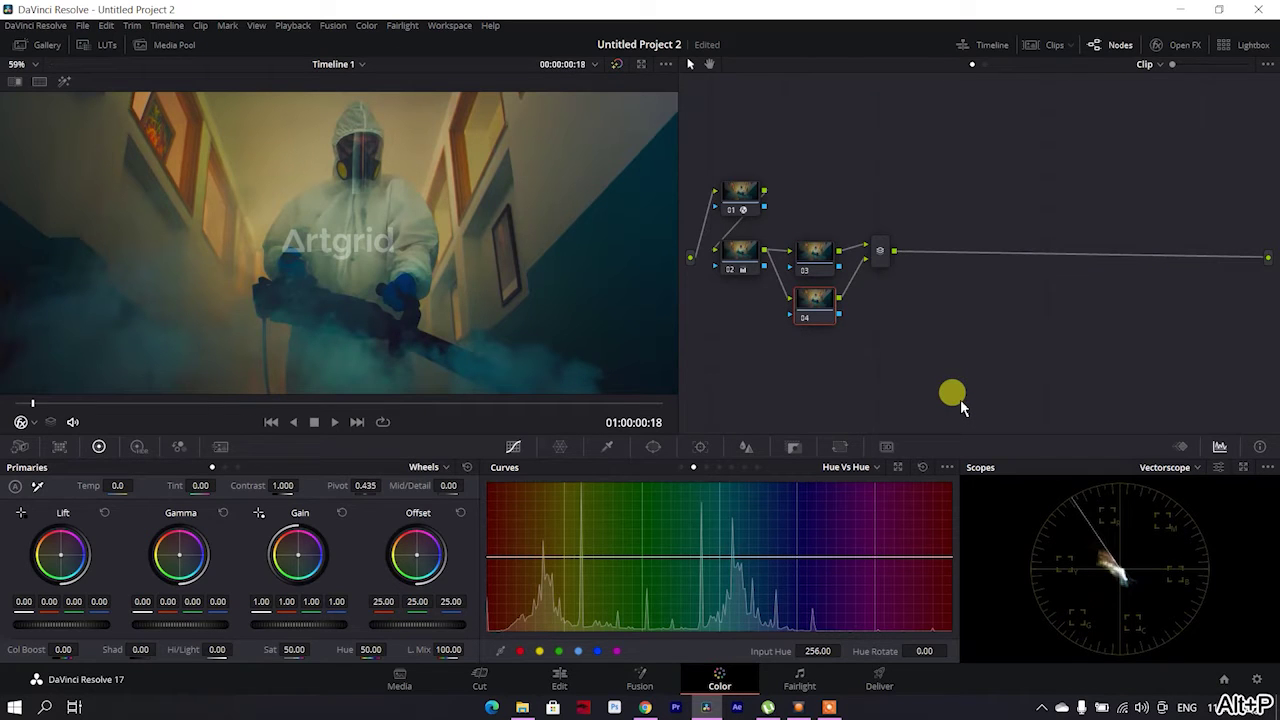
left_click_drag(815, 240, 810, 223)
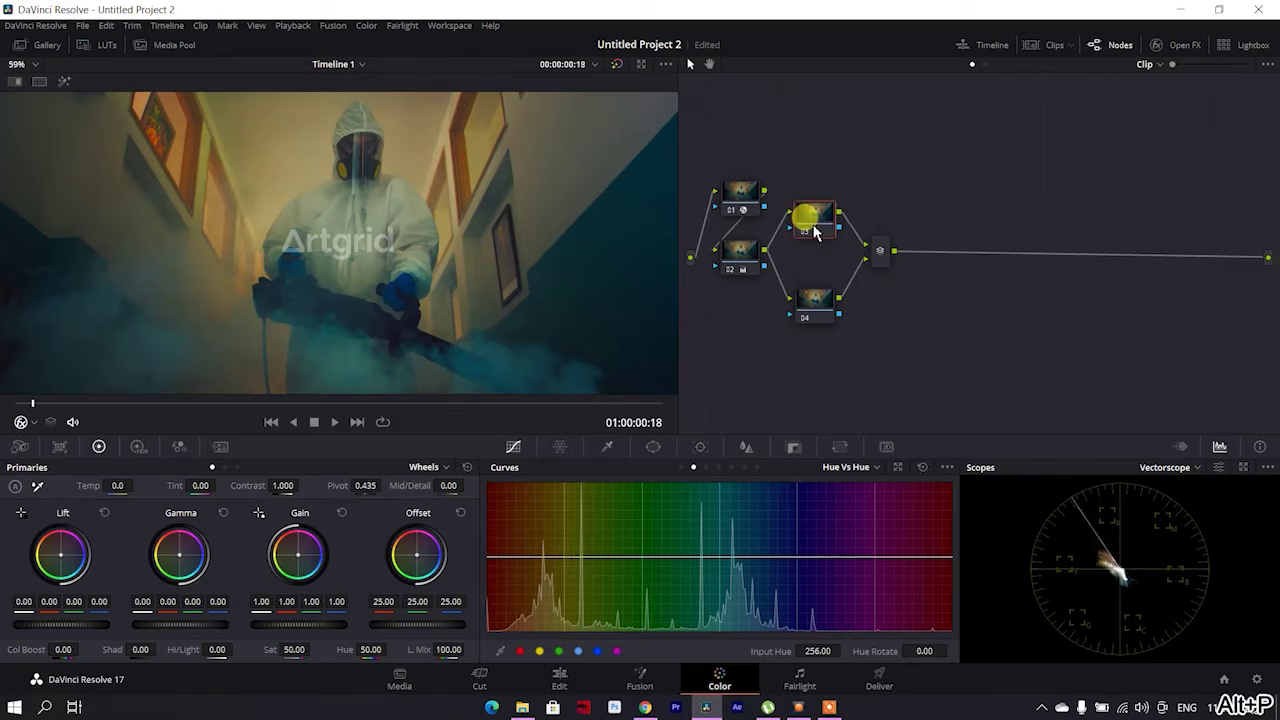
left_click_drag(811, 292, 820, 308)
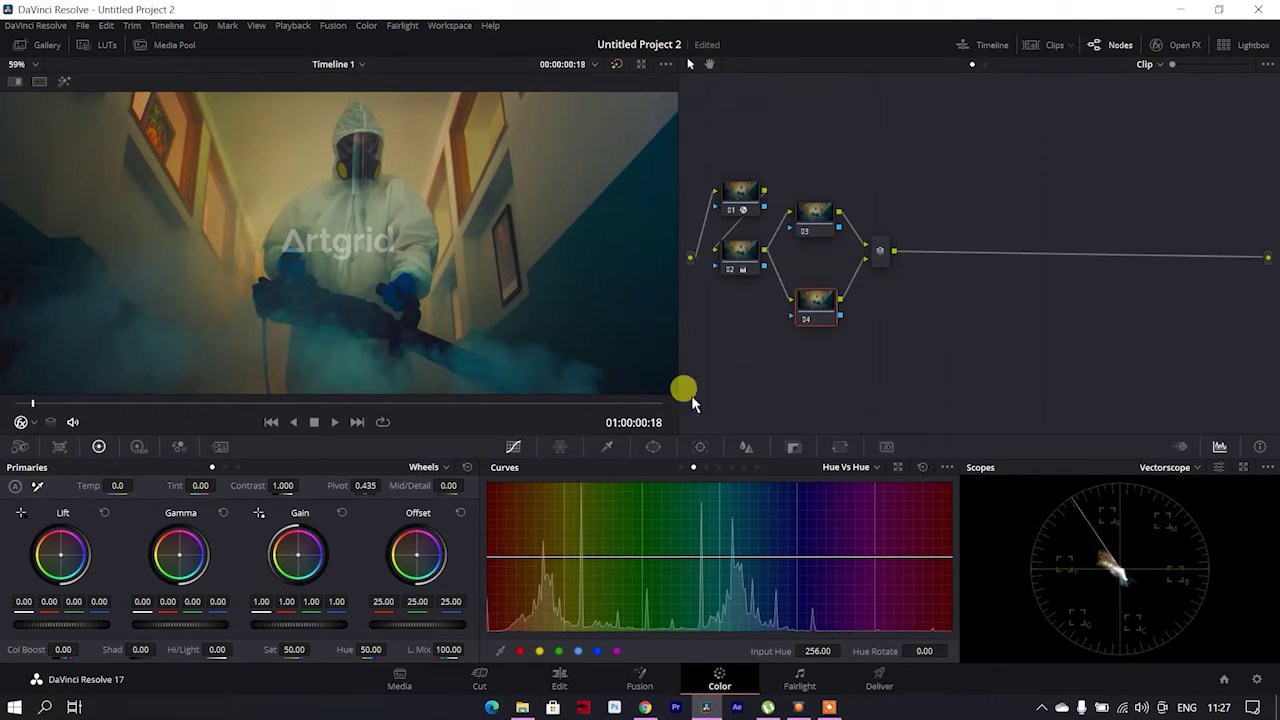
Key the hallway wall on node 04 with Highlight: Hue width 27.5, Sat 3.2–8.4, Lum 55.0–65.3, Denoise 10.1.
left_click(606, 447)
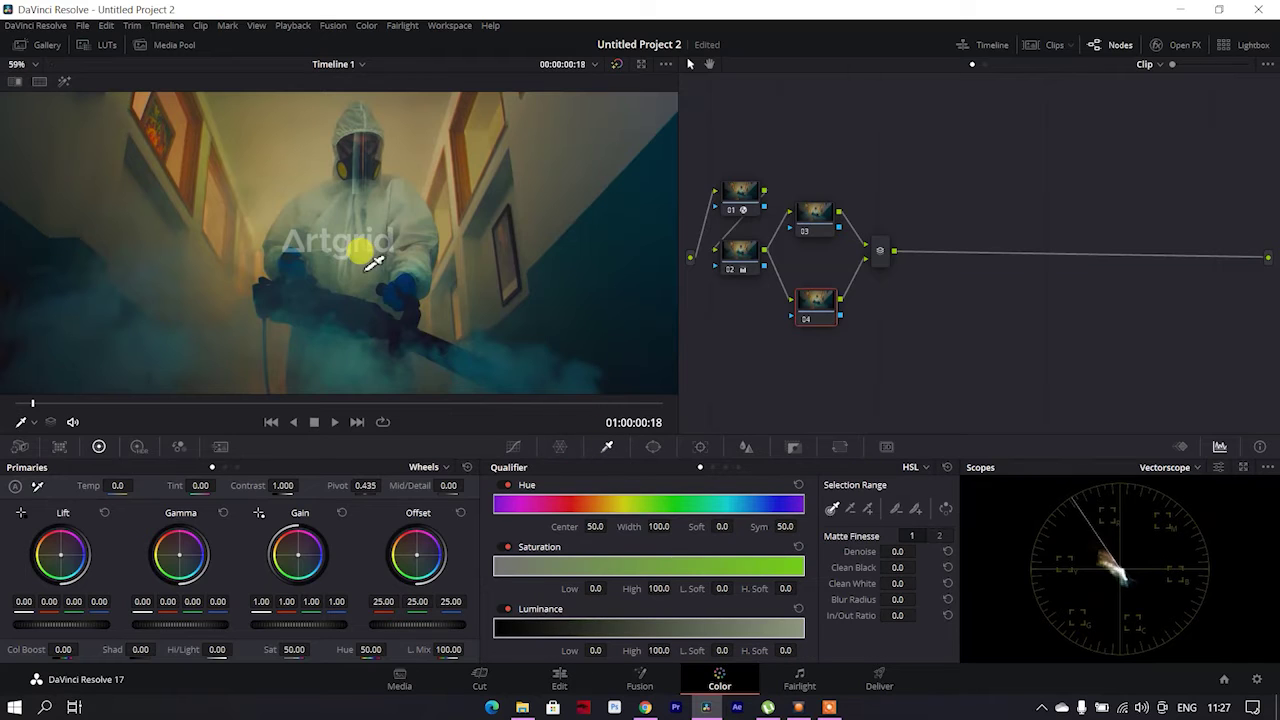
left_click(222, 198)
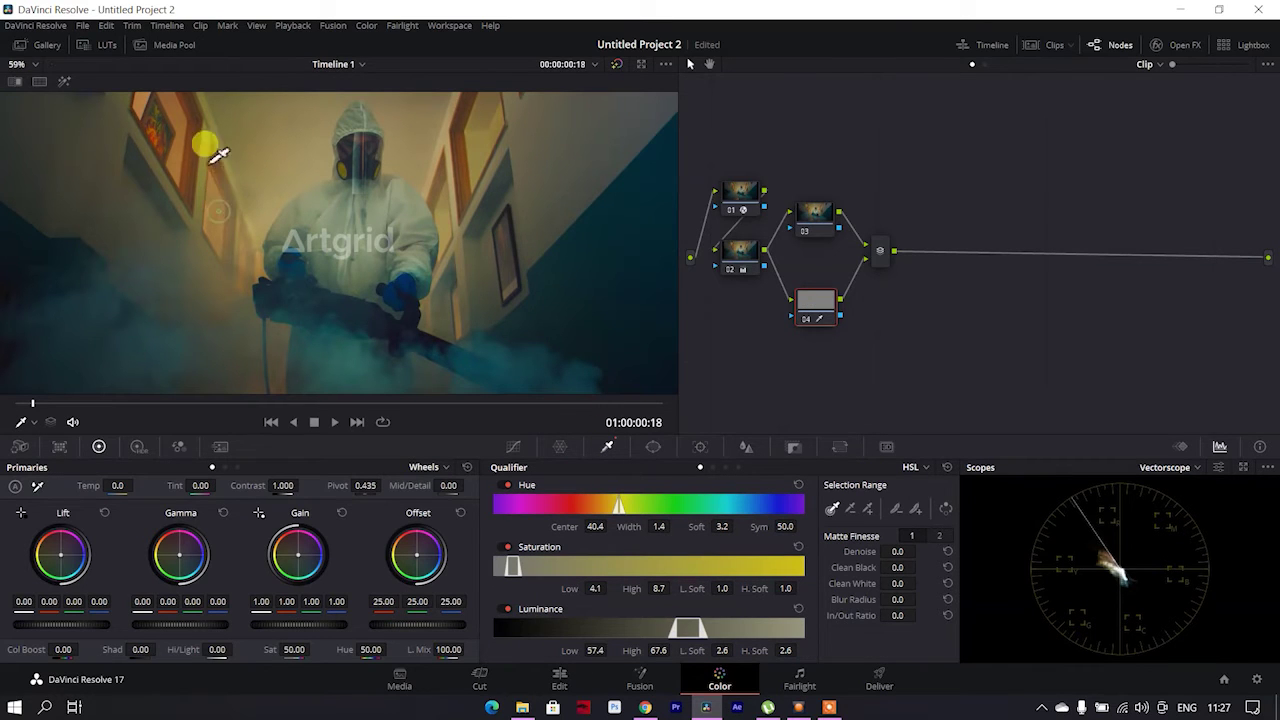
left_click(63, 82)
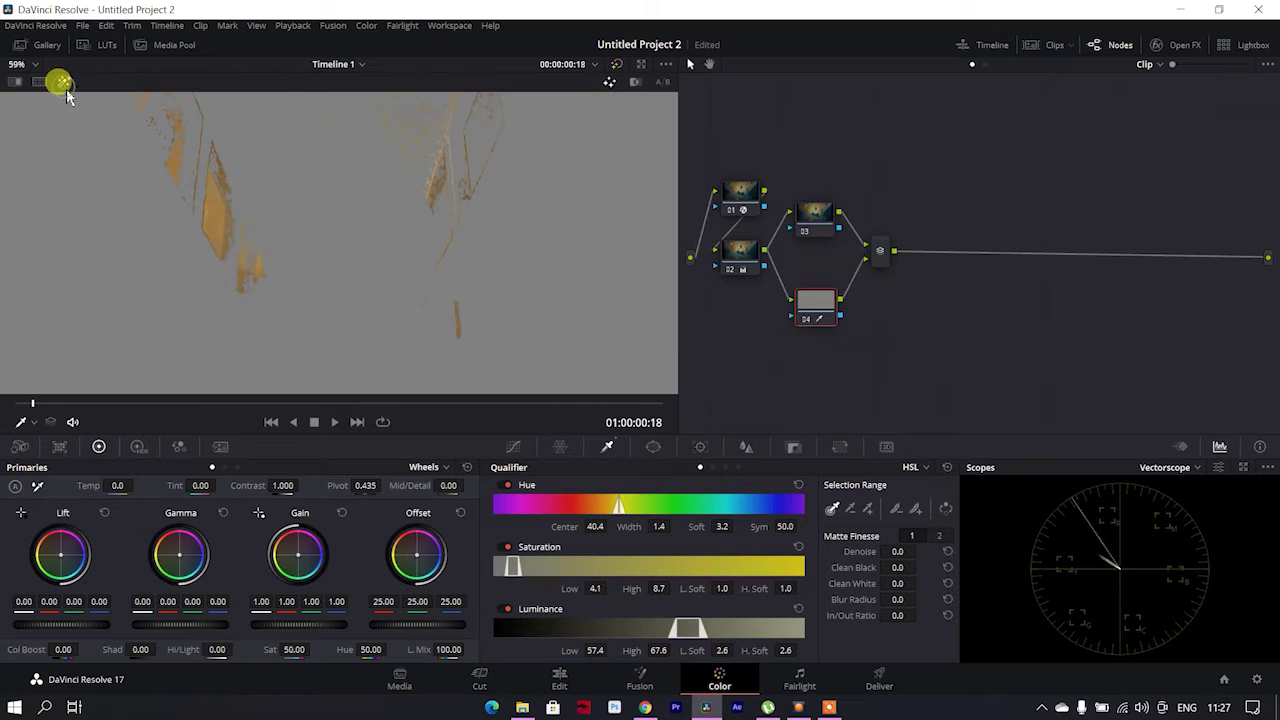
left_click_drag(709, 620, 680, 630)
left_click_drag(632, 518, 622, 510)
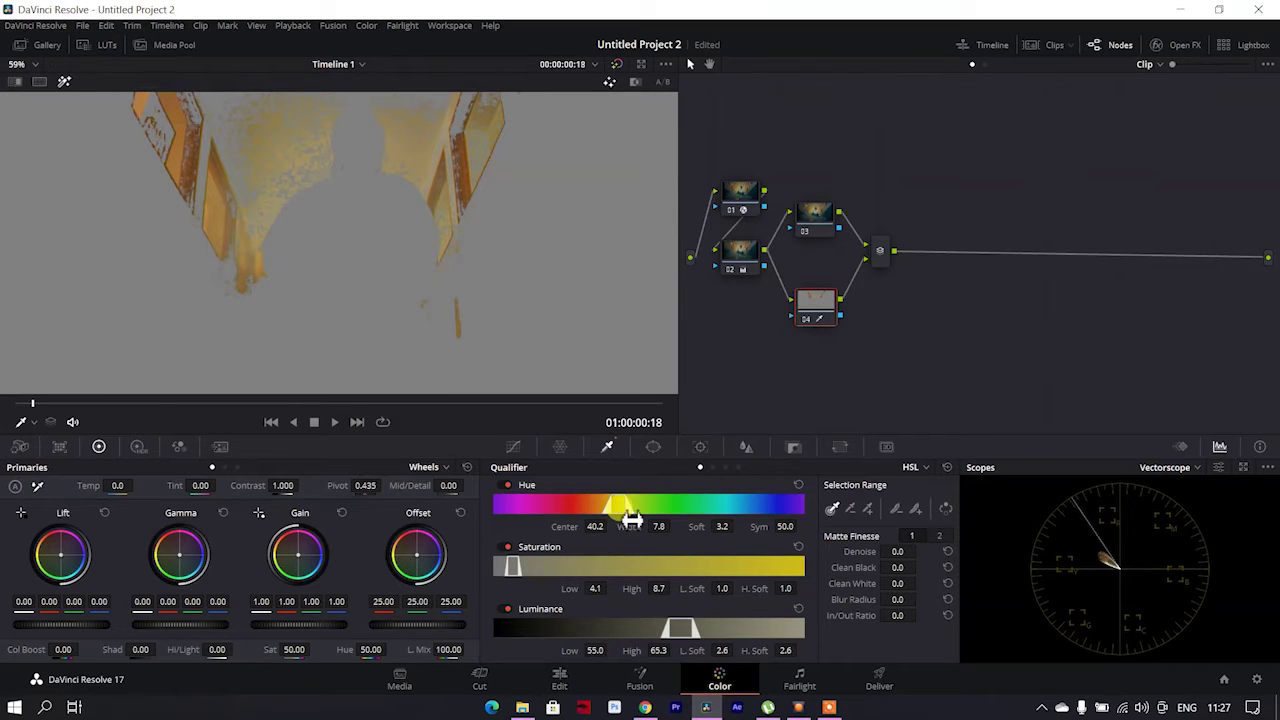
left_click_drag(631, 516, 662, 520)
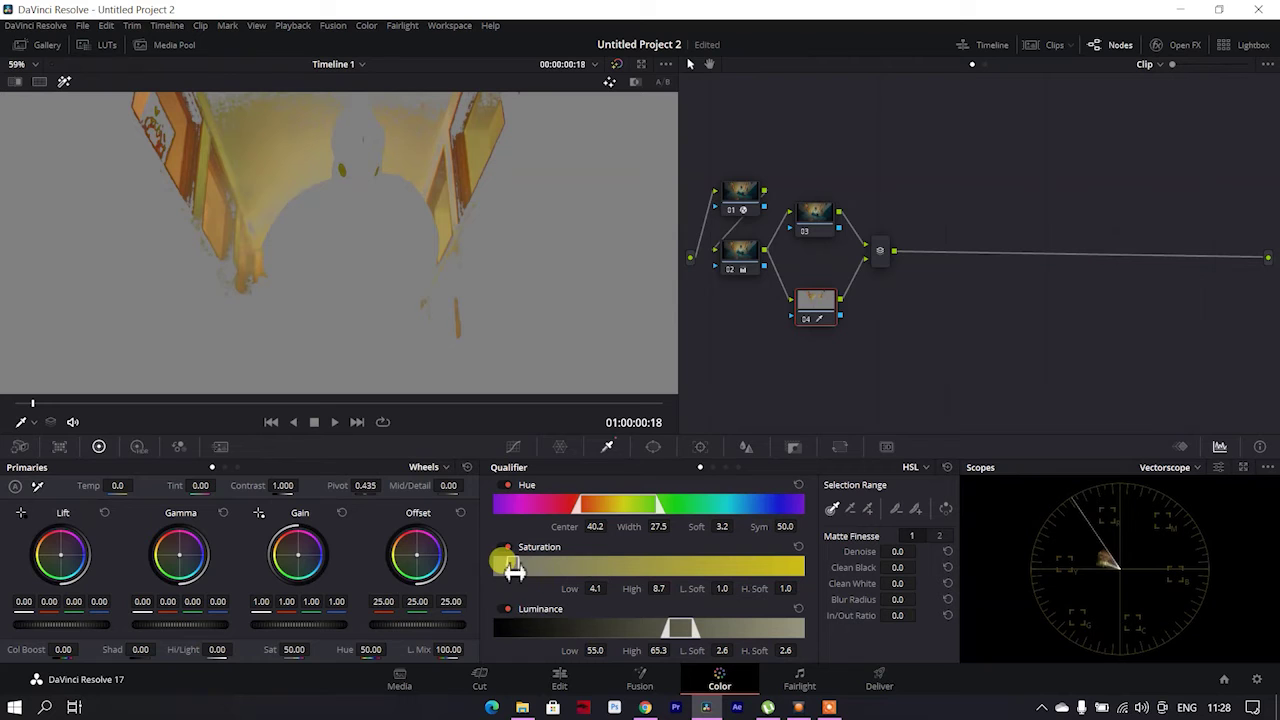
left_click_drag(511, 565, 509, 577)
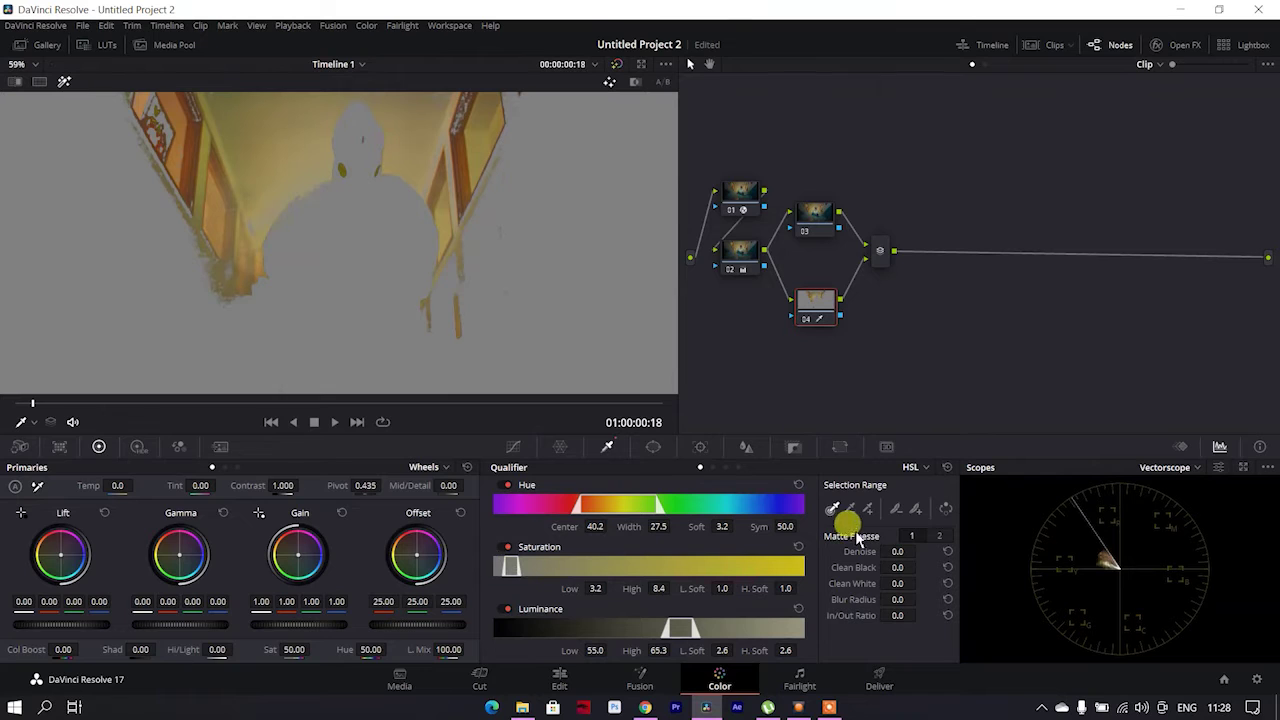
mouse_move(860, 550)
left_mouse_down()
mouse_move(877, 566)
mouse_move(872, 552)
left_mouse_up()
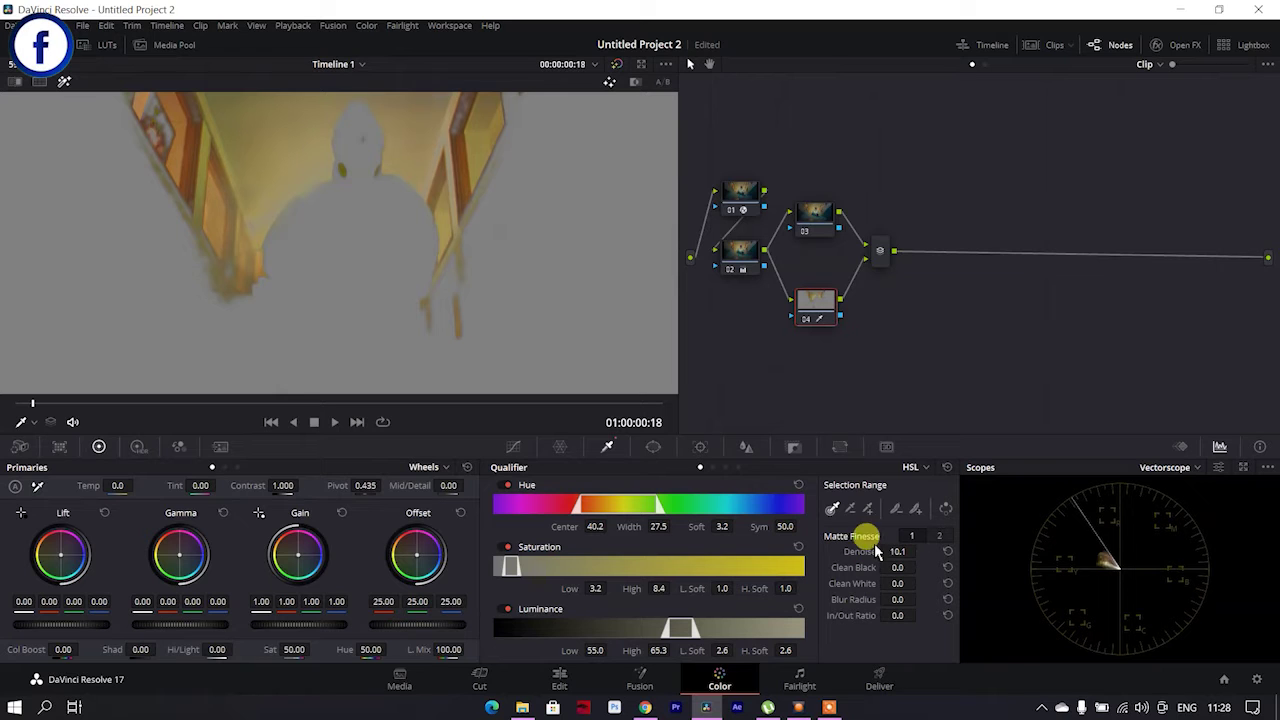
Turn off the Highlight matte preview so the viewer shows the graded hallway.
left_click(64, 81)
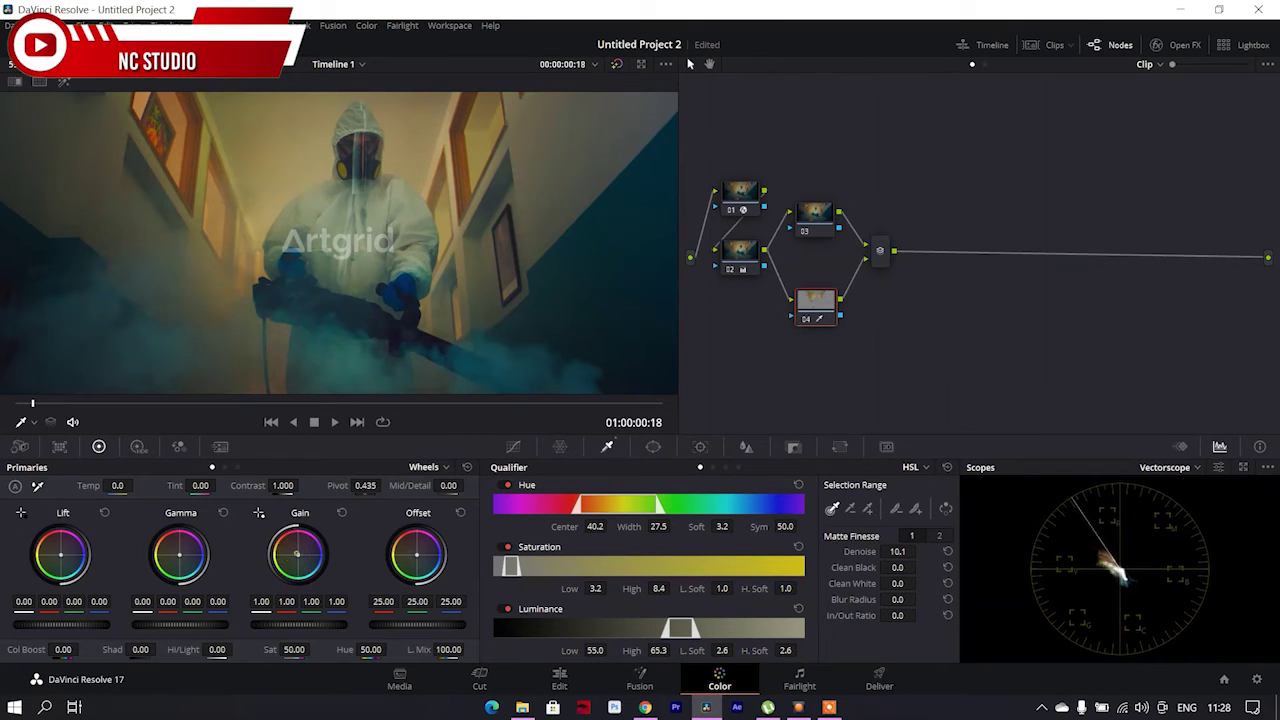
Warm node 04's keyed walls: Gain red 1.12, blue 0.72, Lift -0.03, Col Boost 24.00.
left_click_drag(297, 554, 293, 552)
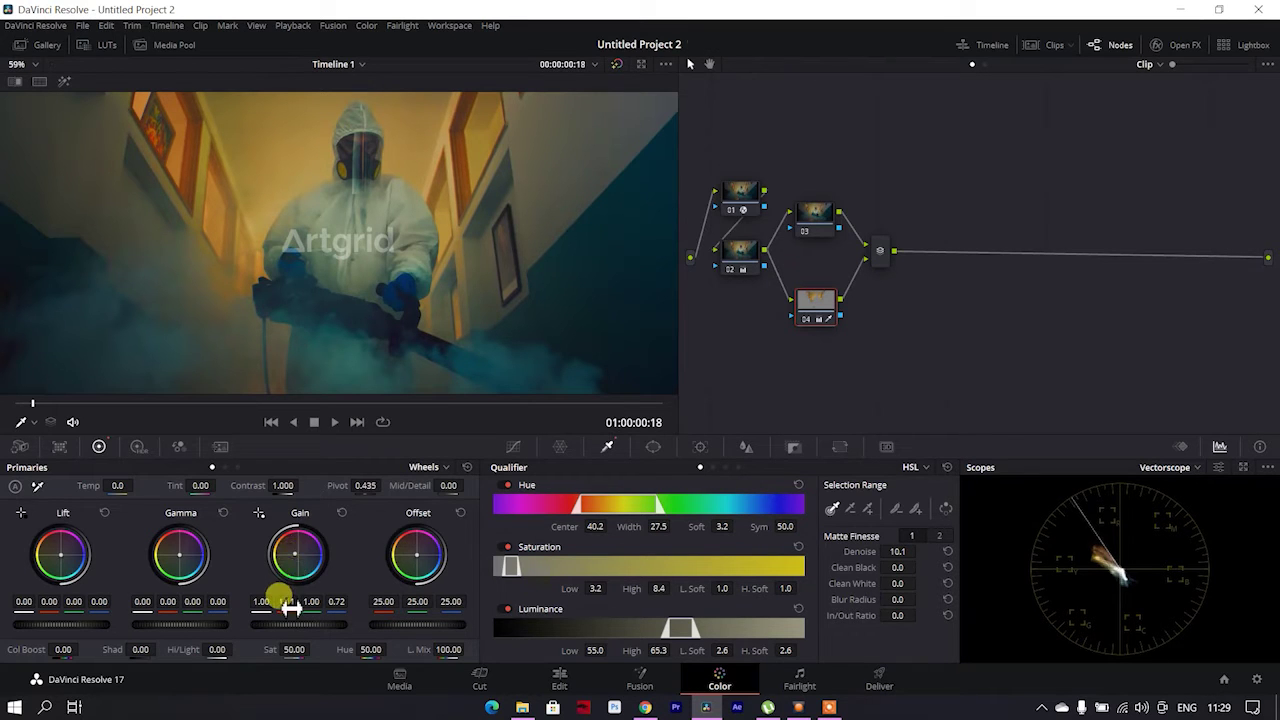
left_click(287, 603)
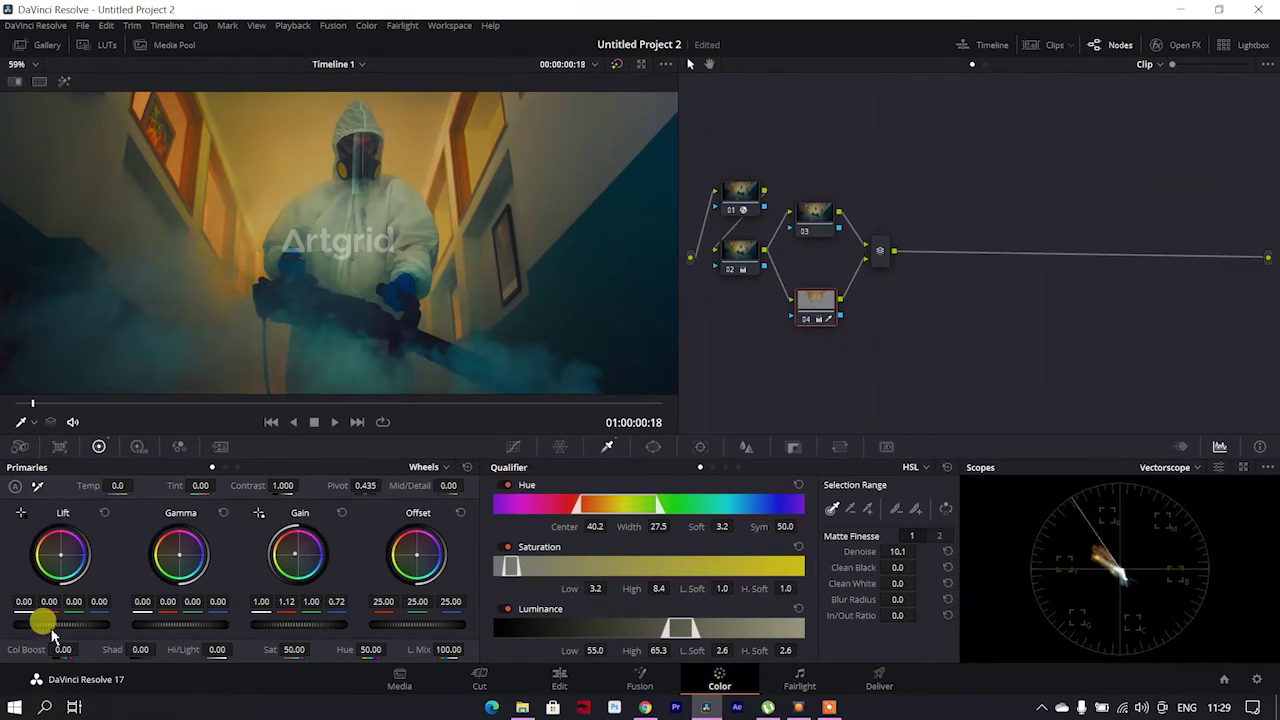
left_click_drag(51, 628, 44, 628)
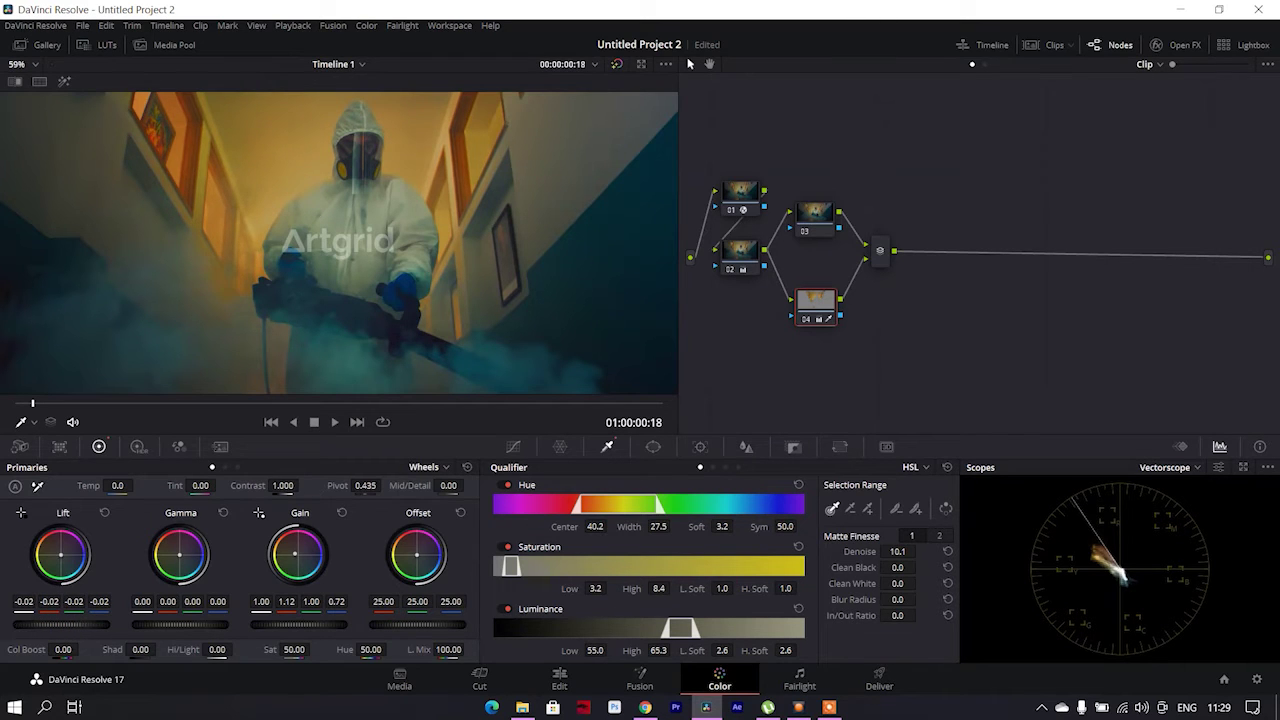
left_click_drag(44, 628, 38, 628)
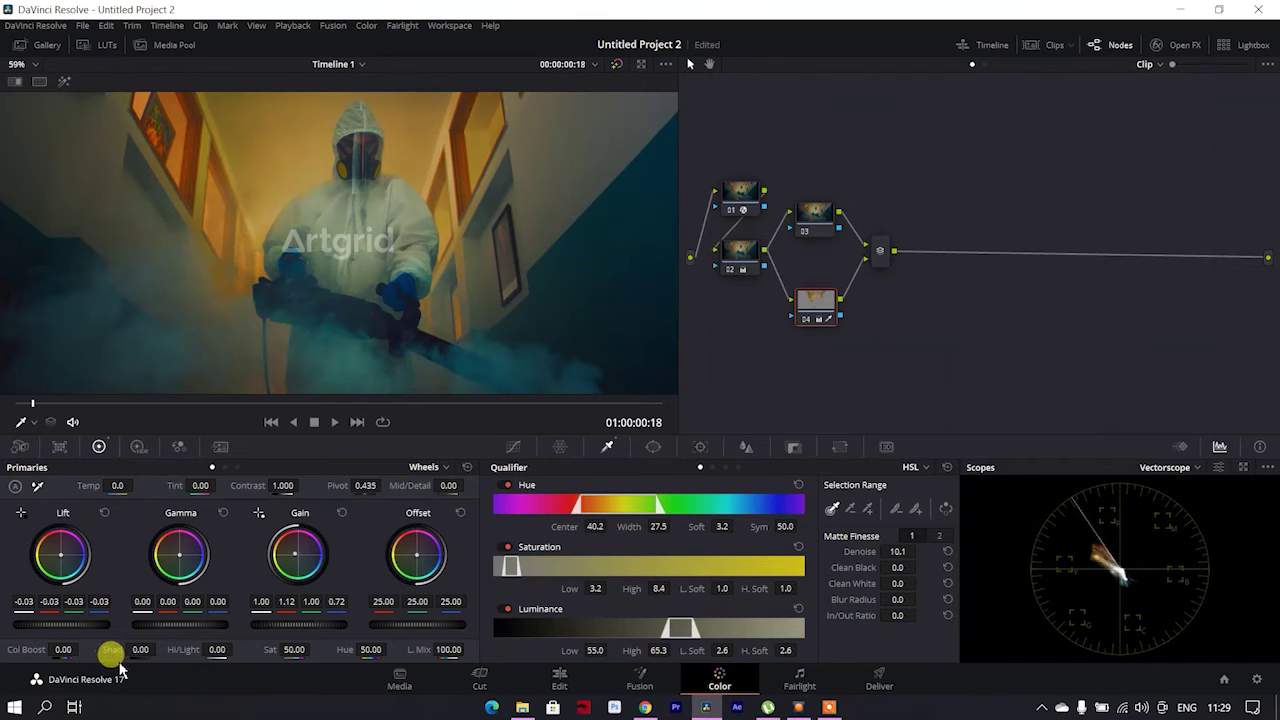
left_click_drag(40, 655, 82, 651)
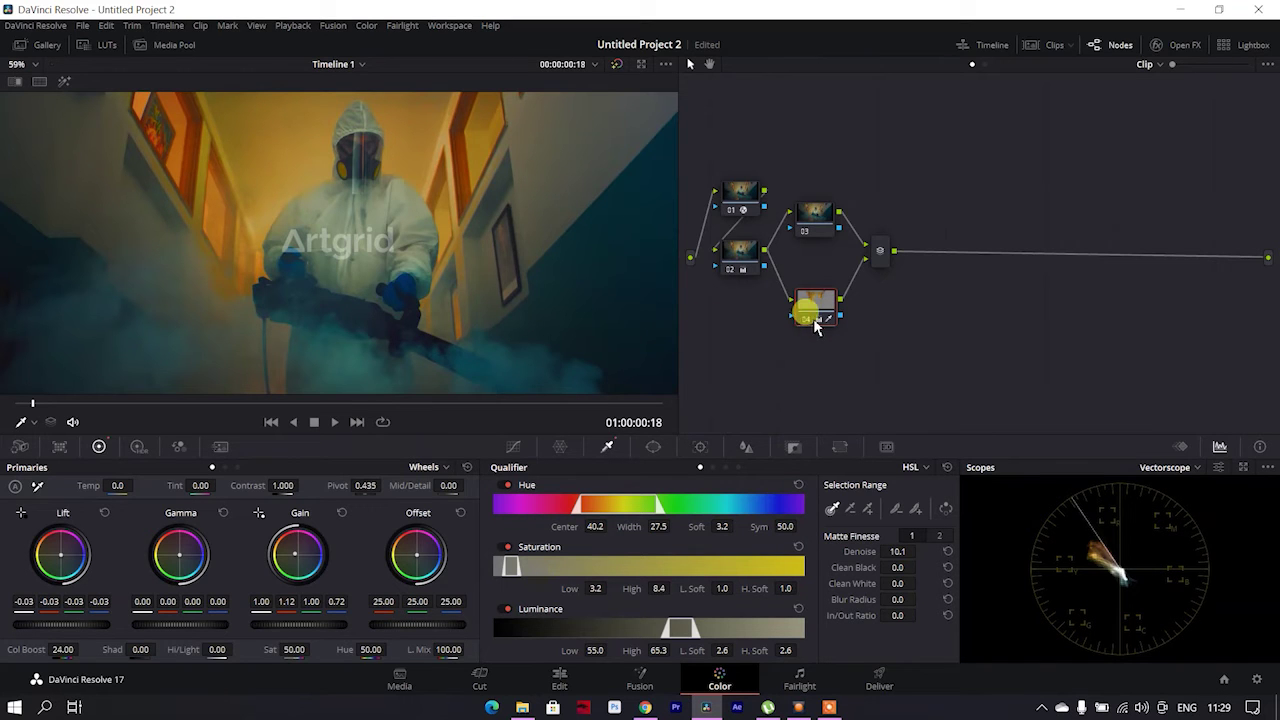
After comparing node 04 off and on, cool node 03 with Temp -10.0.
key("ctrl+d")
key("ctrl+d")
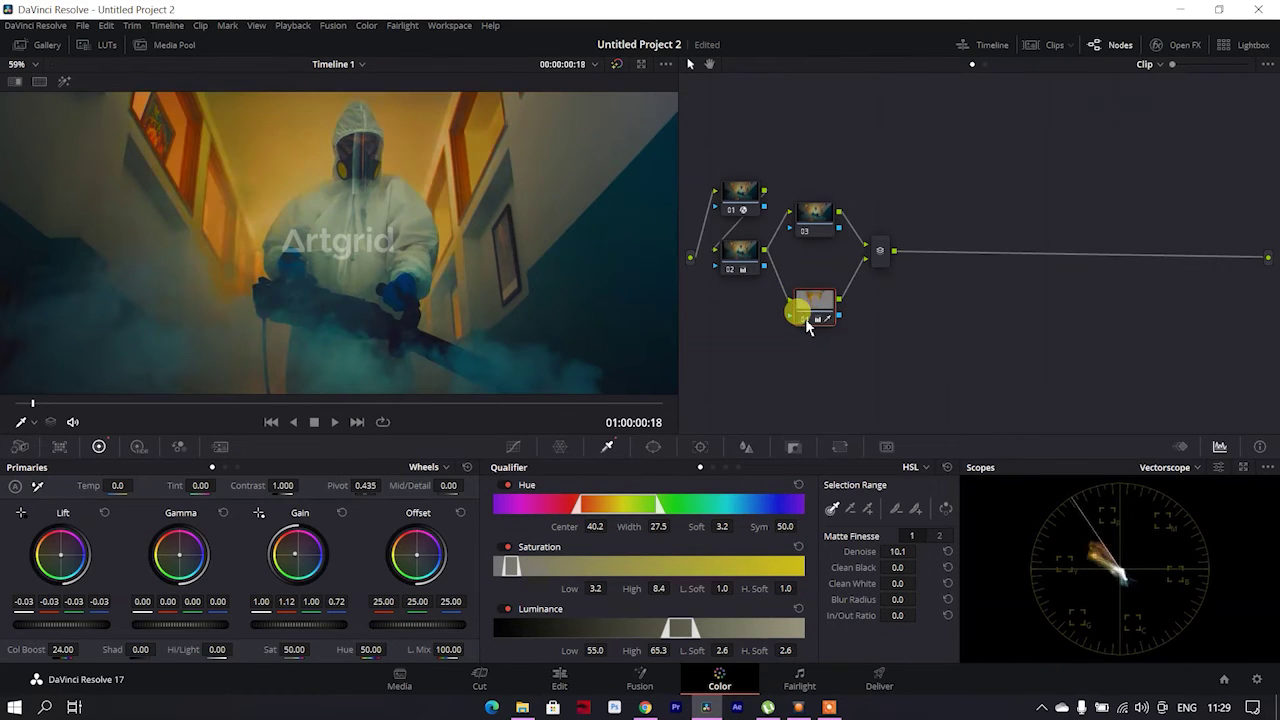
key("ctrl+d")
key("ctrl+d")
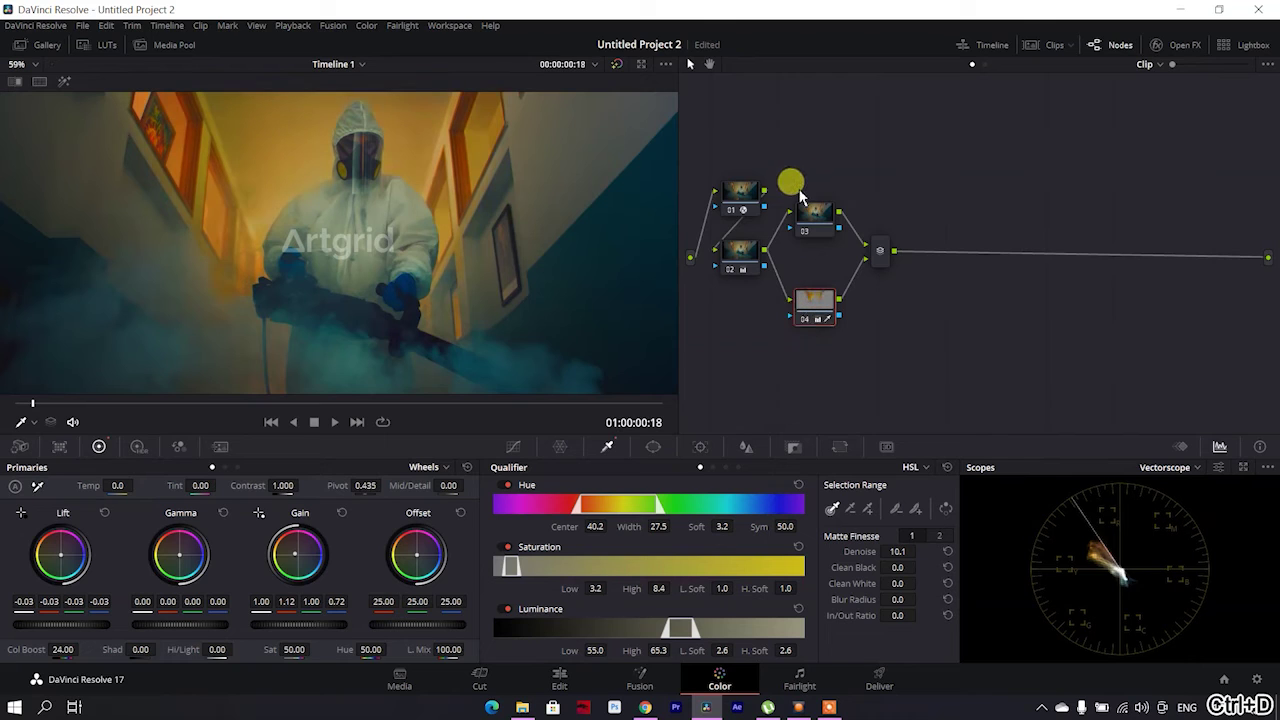
left_click(820, 227)
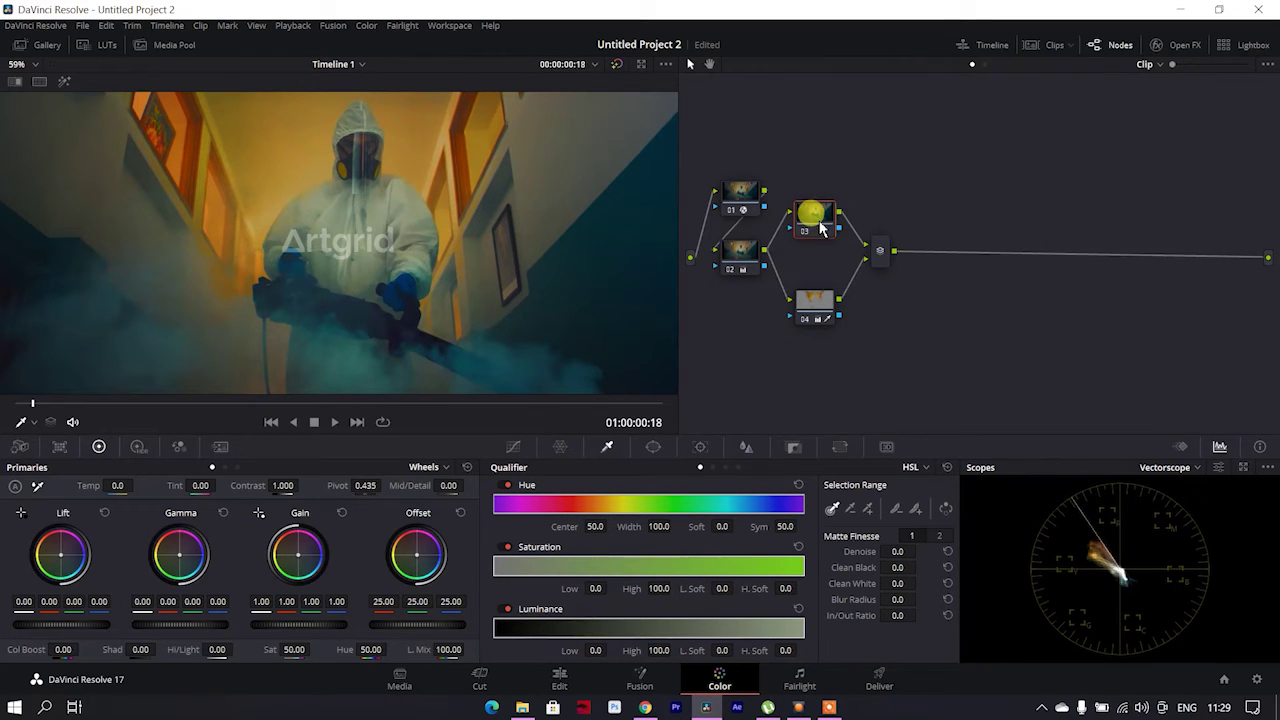
left_click(201, 486)
left_click_drag(97, 497, 90, 486)
left_click(877, 255)
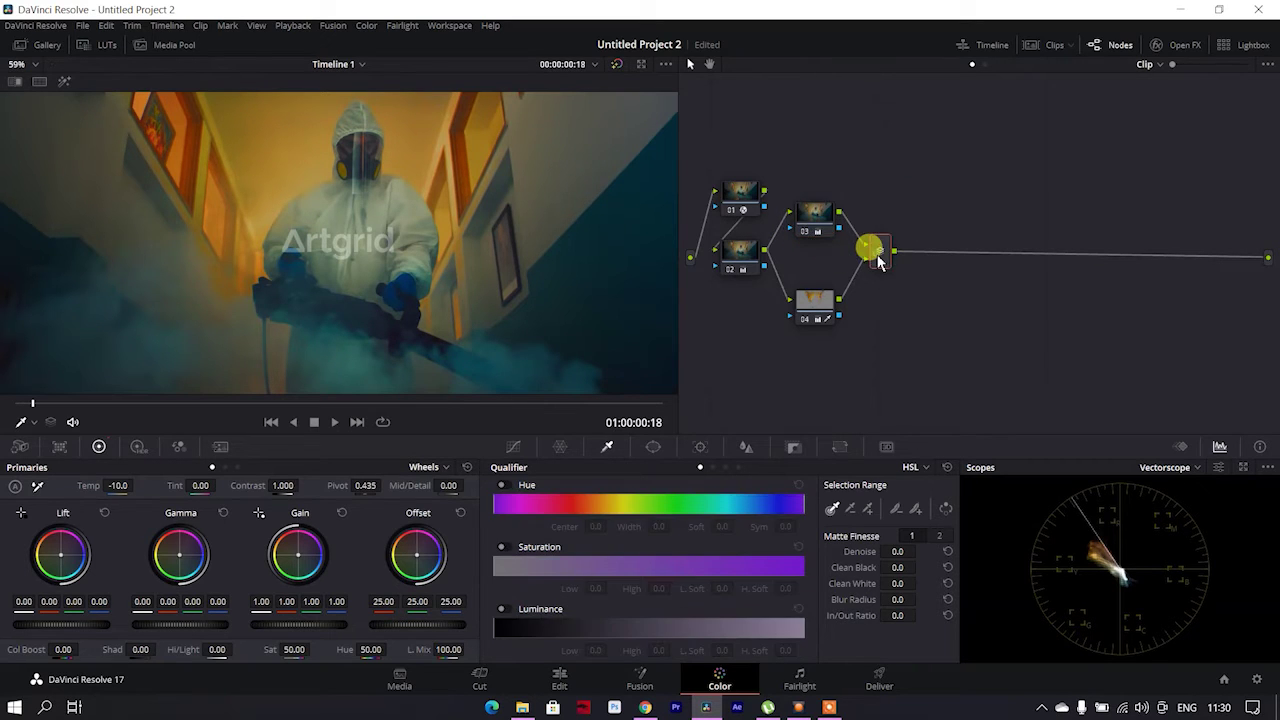
Add serial node 06 after the parallel mixer and bring up the Curves palette.
key("alt+s")
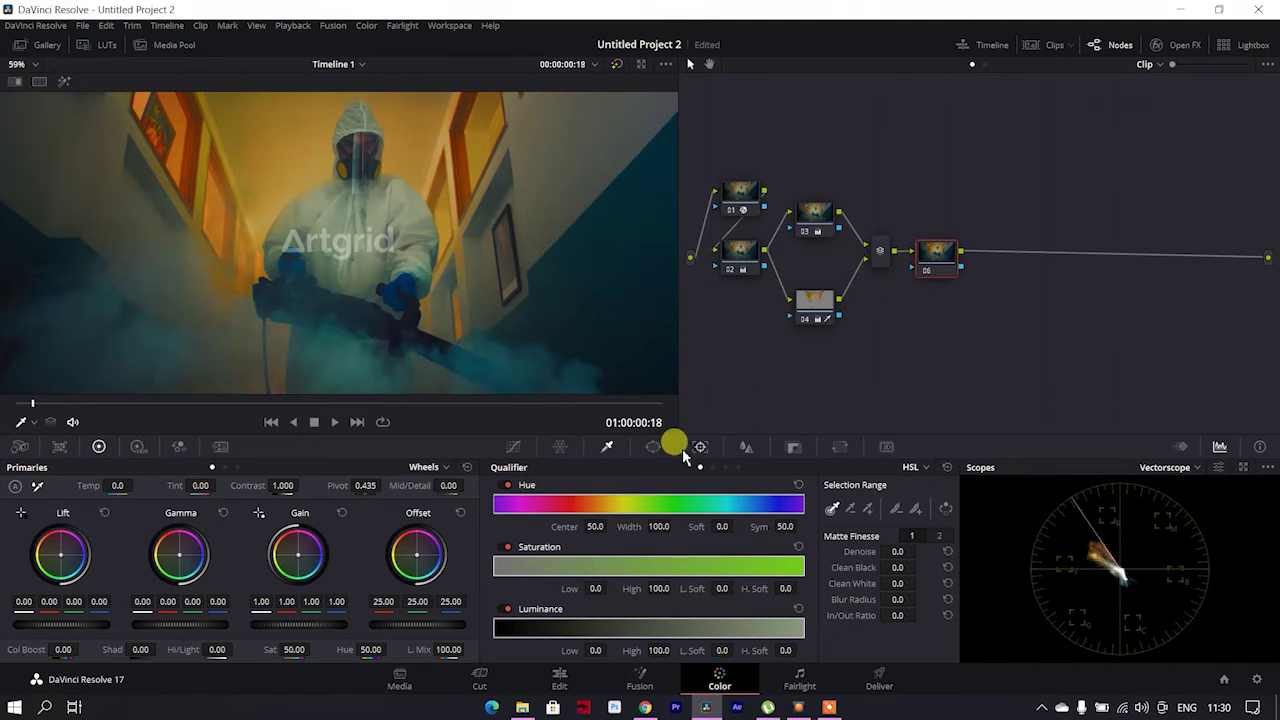
left_click(512, 449)
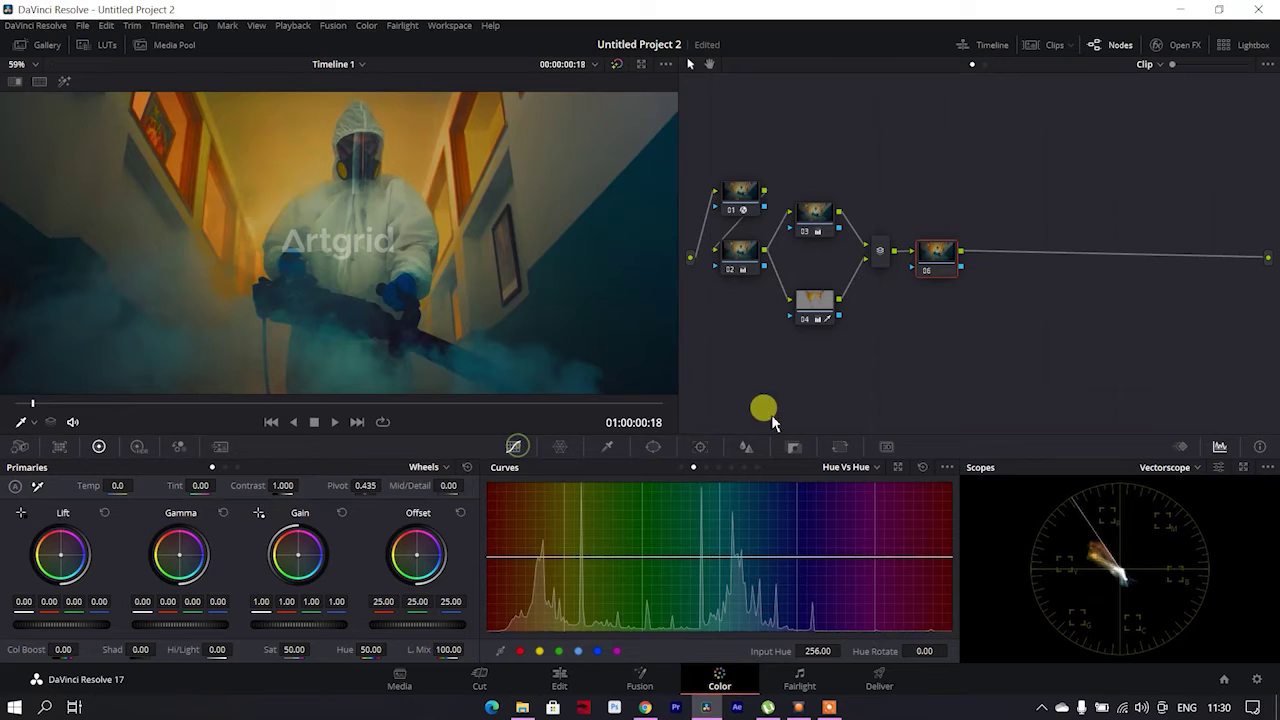
Unlink the custom curves and drag the red and blue black points right to green the shadows.
left_click(682, 467)
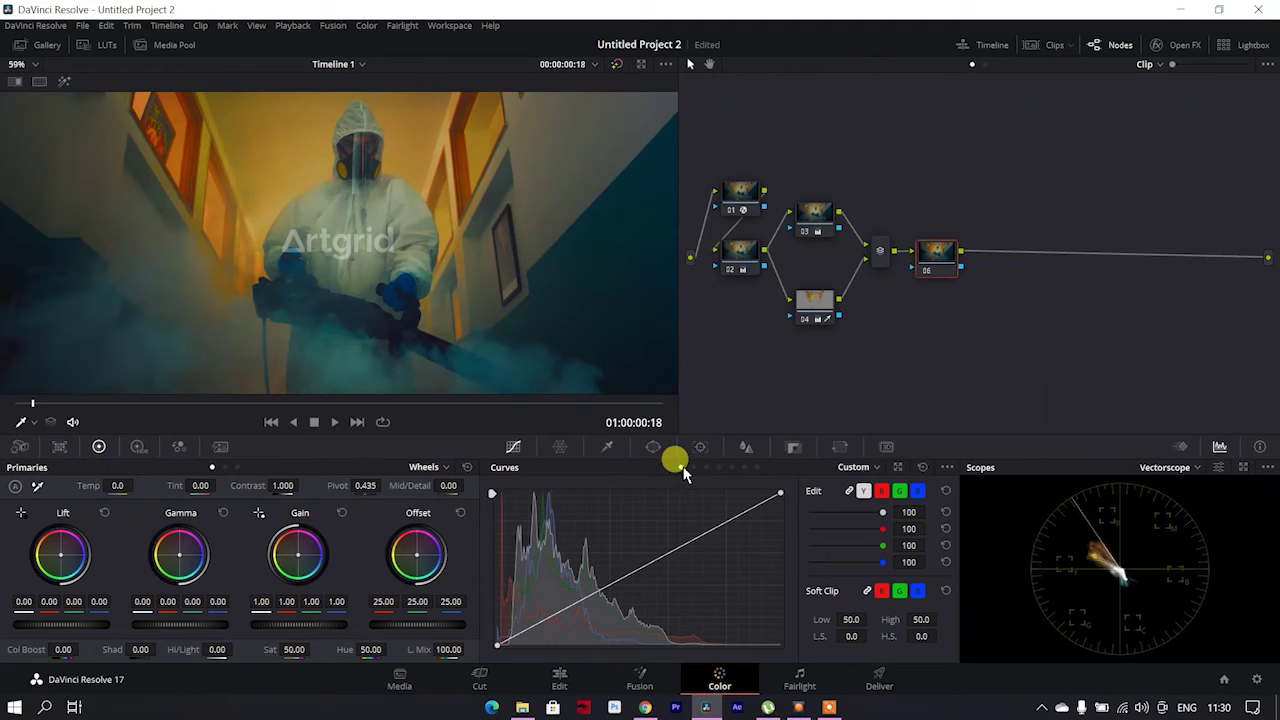
left_click(848, 492)
left_click(885, 492)
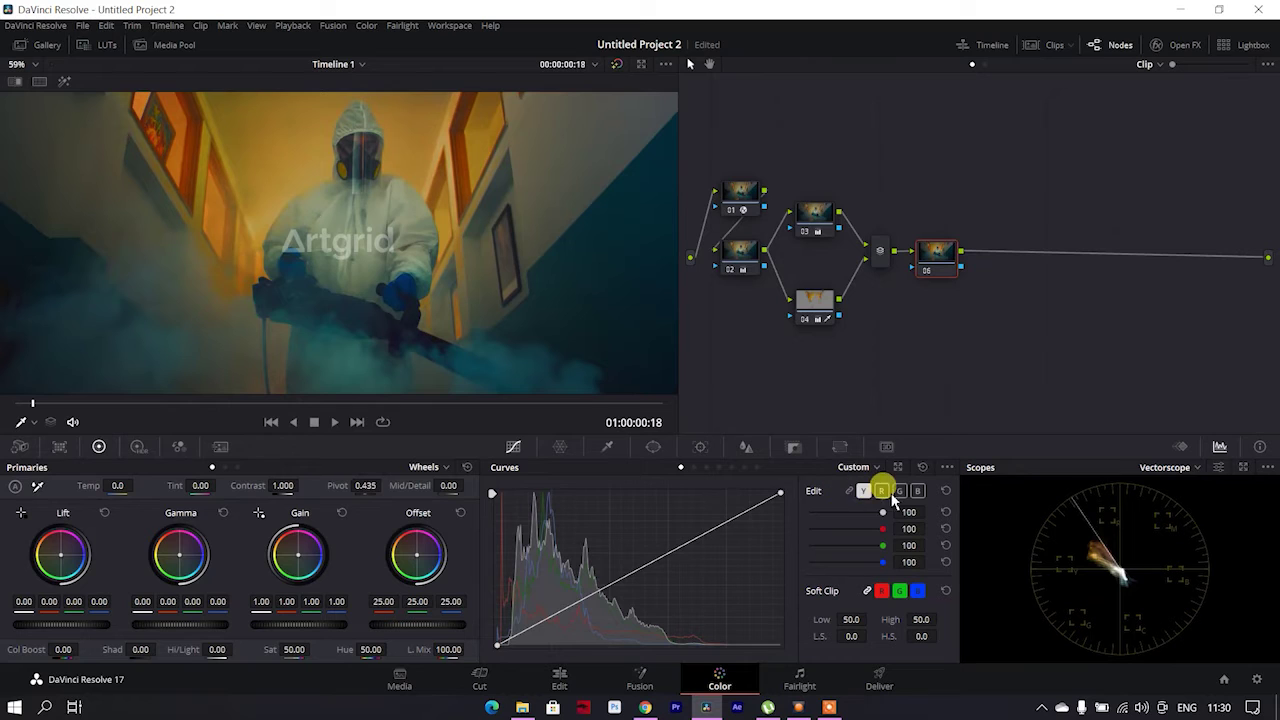
left_click(884, 492)
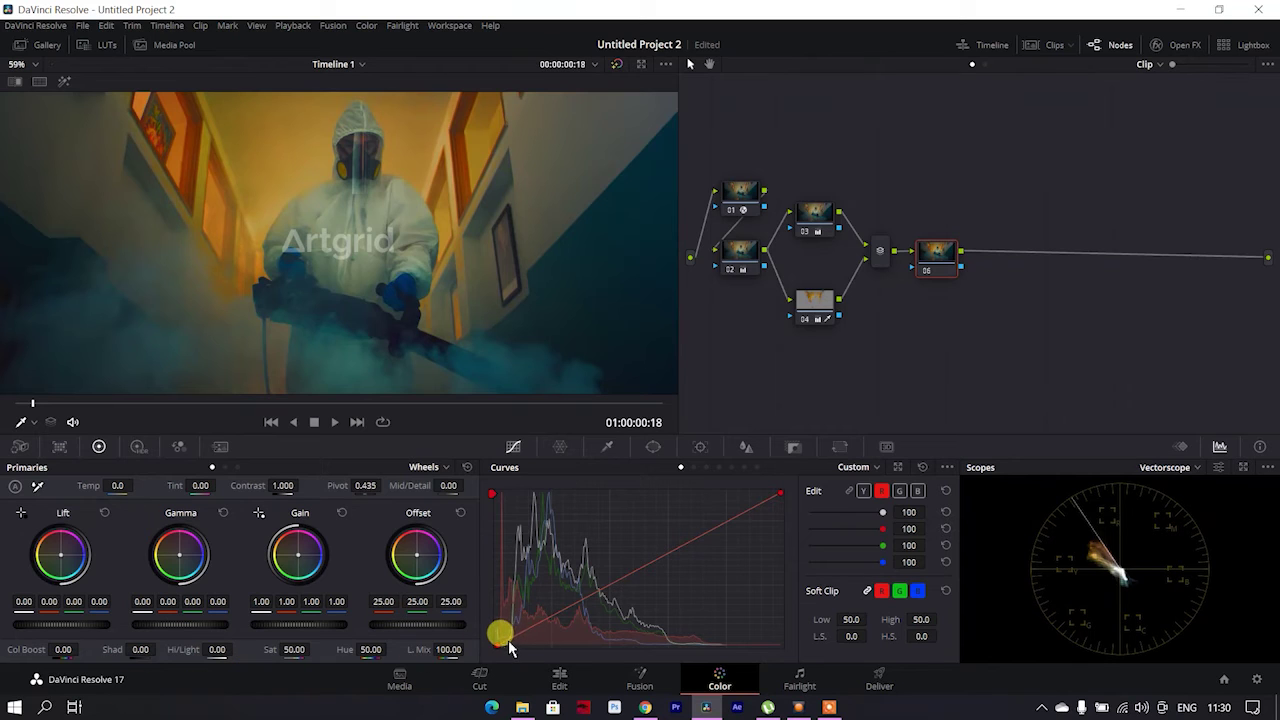
left_click_drag(505, 641, 537, 653)
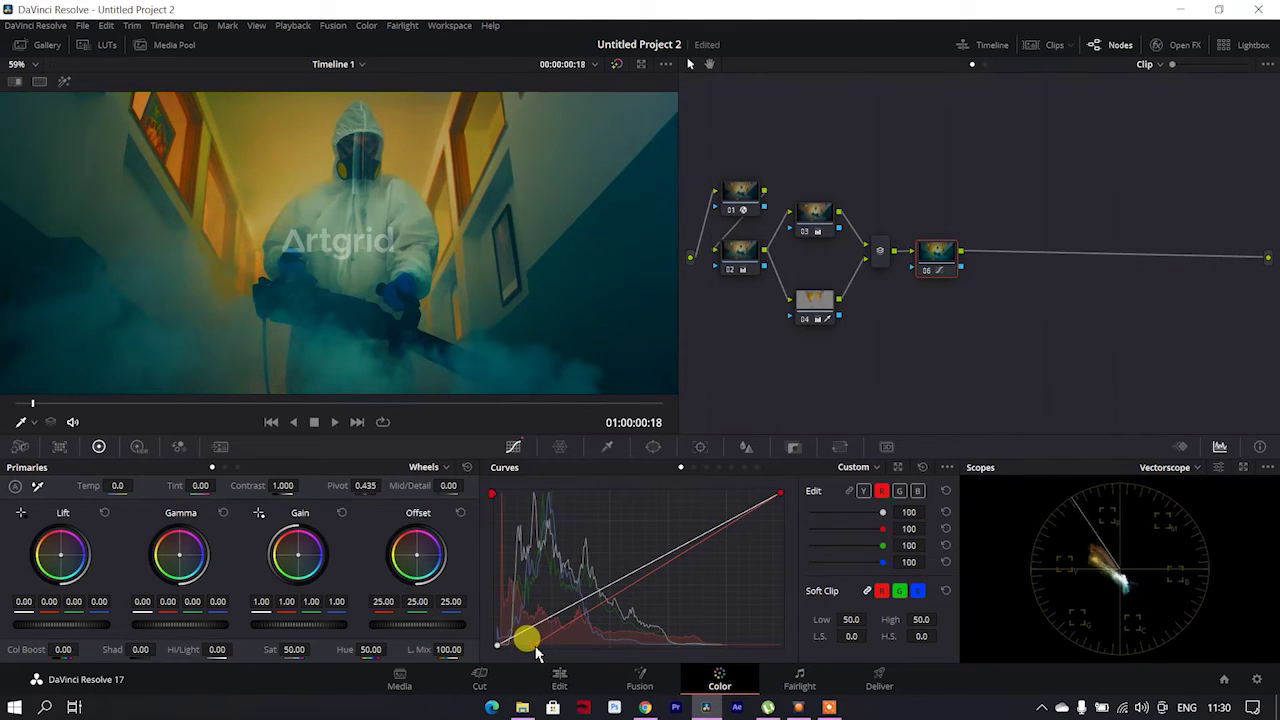
left_click(918, 490)
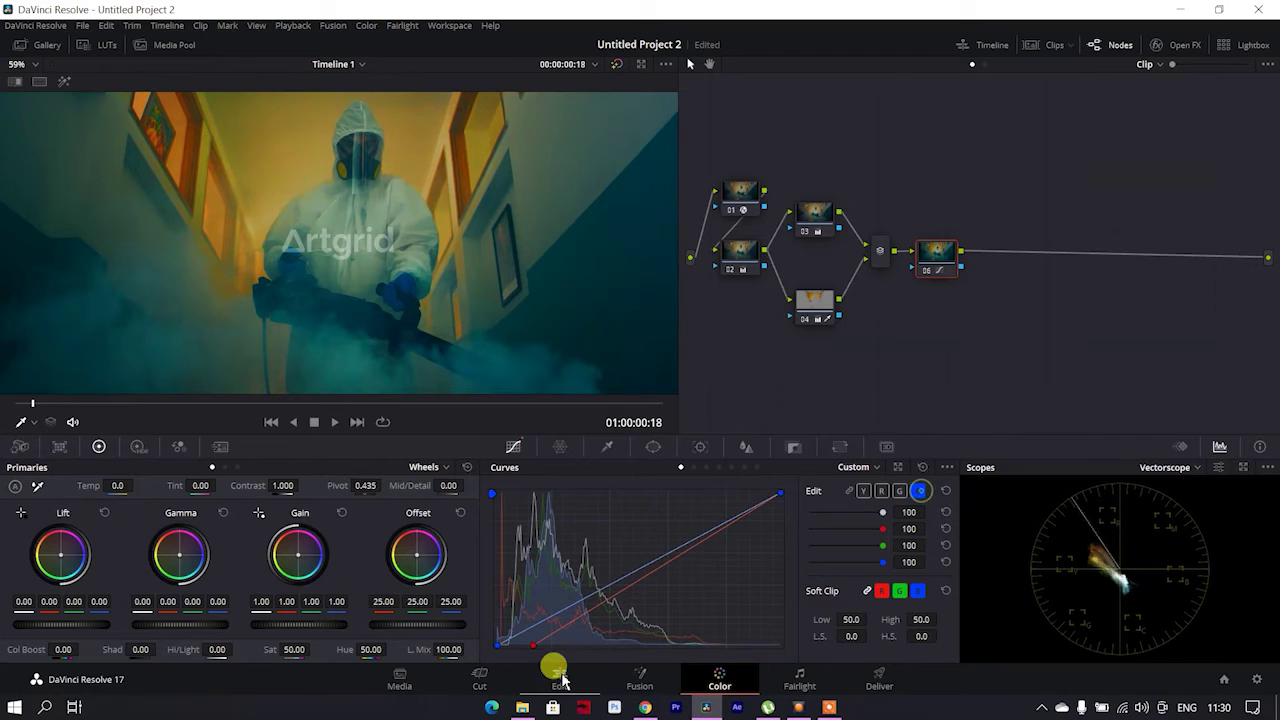
left_click_drag(508, 652, 500, 650)
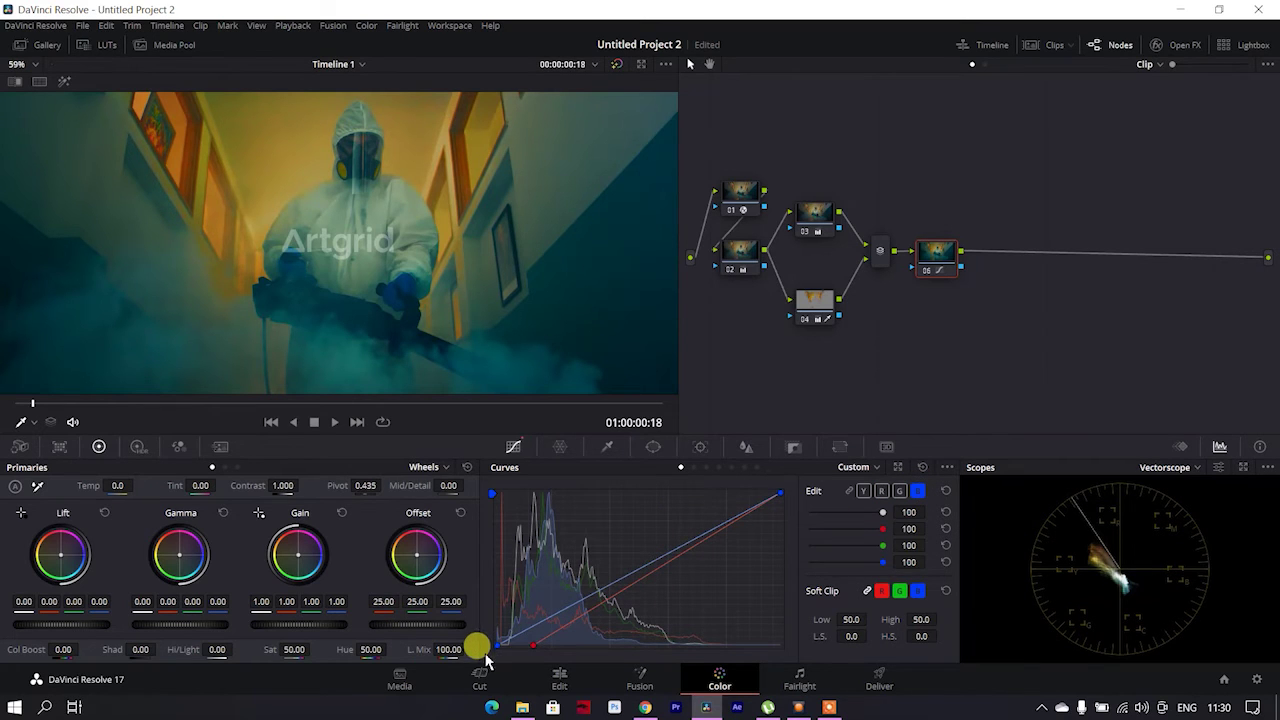
left_click_drag(520, 652, 545, 652)
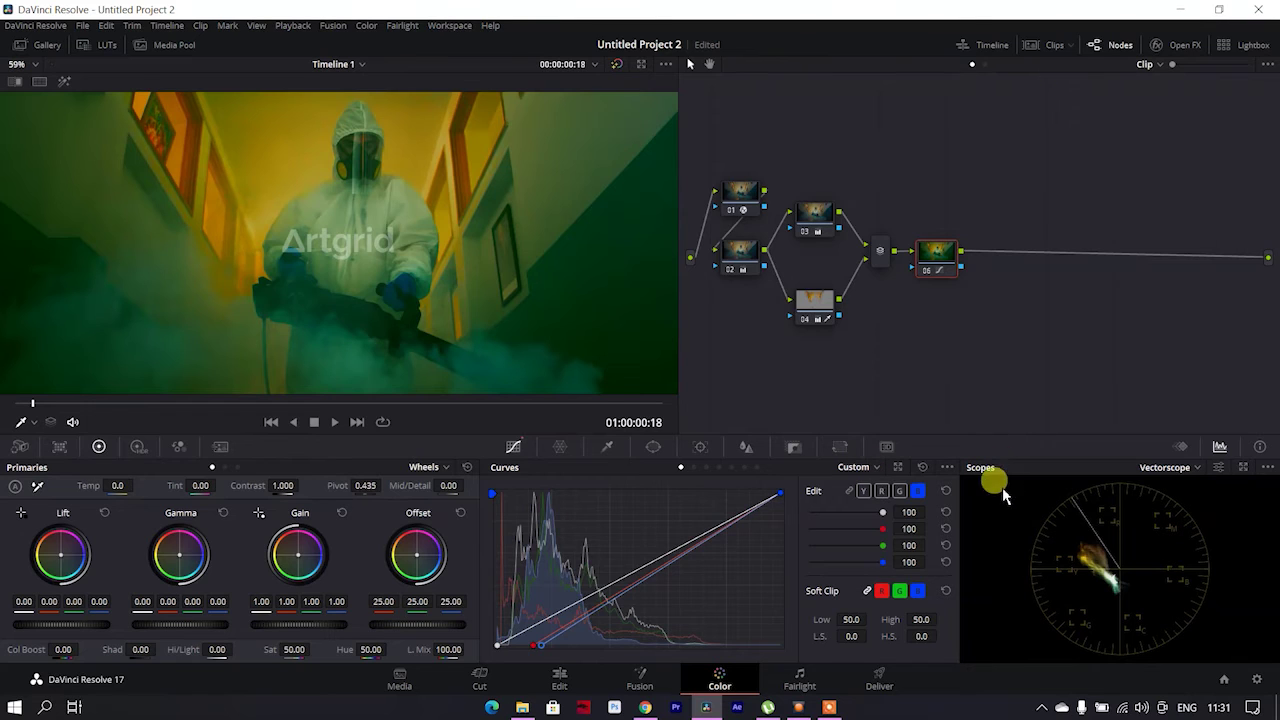
Lift the green curve's black point and pull its white point down slightly.
left_click(899, 490)
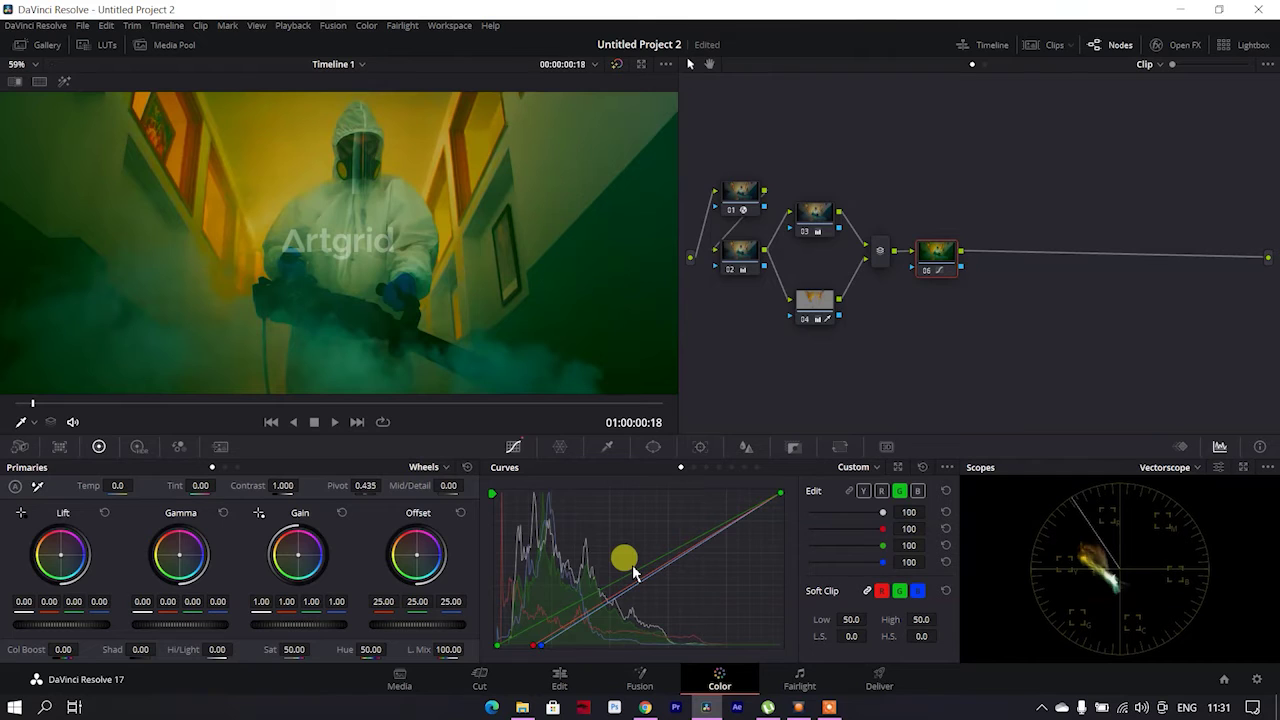
left_click_drag(500, 652, 500, 650)
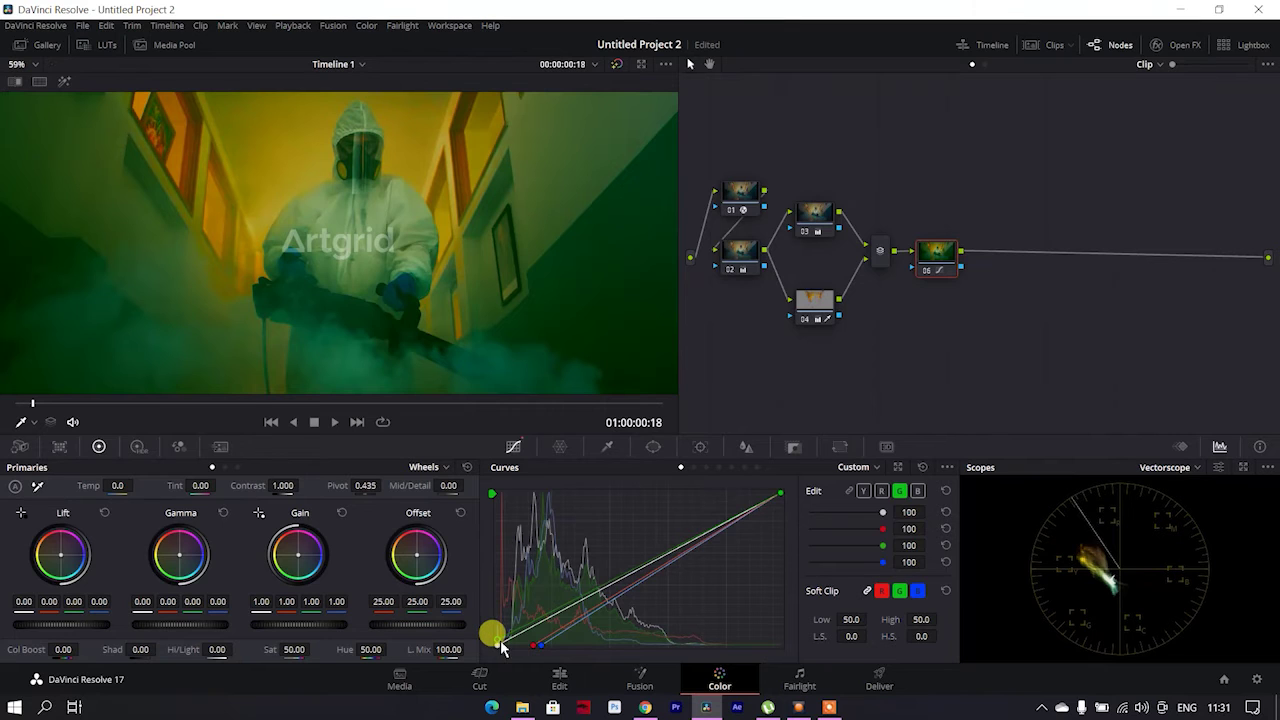
left_click_drag(501, 648, 500, 641)
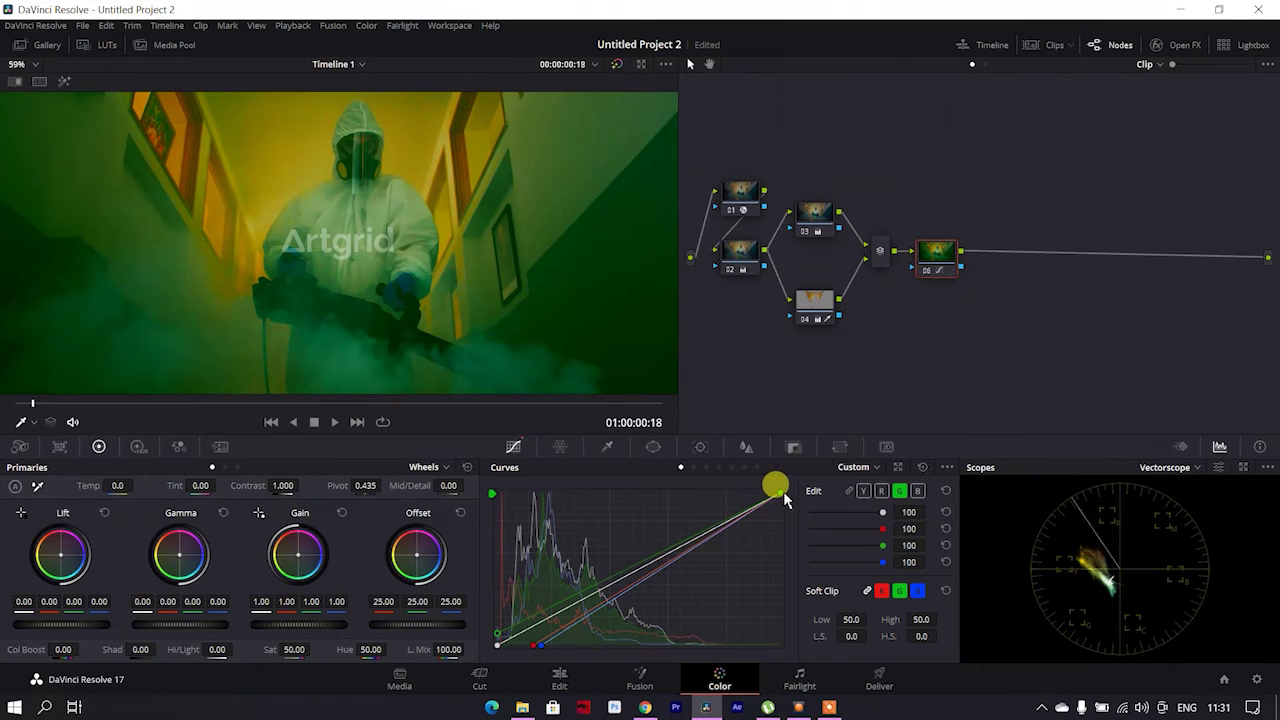
left_click_drag(783, 493, 785, 502)
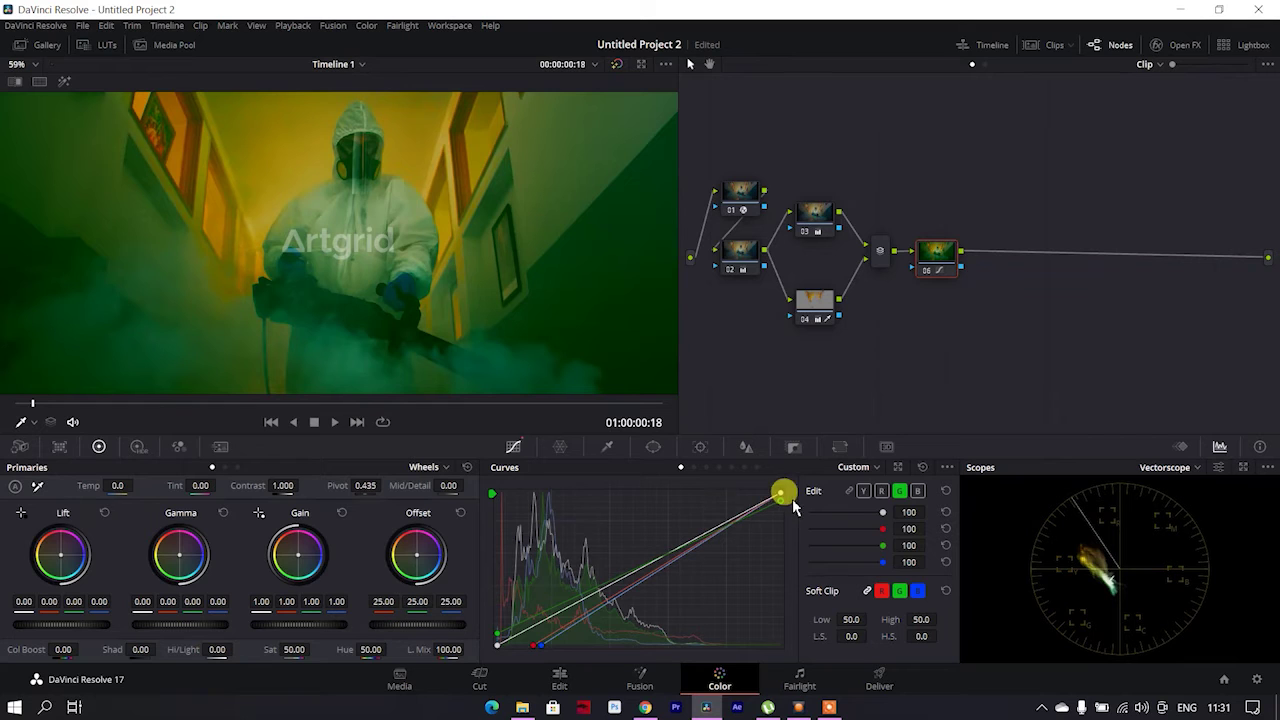
Lower the red curve's white point and add a nudged midpoint on the green curve.
left_click(881, 490)
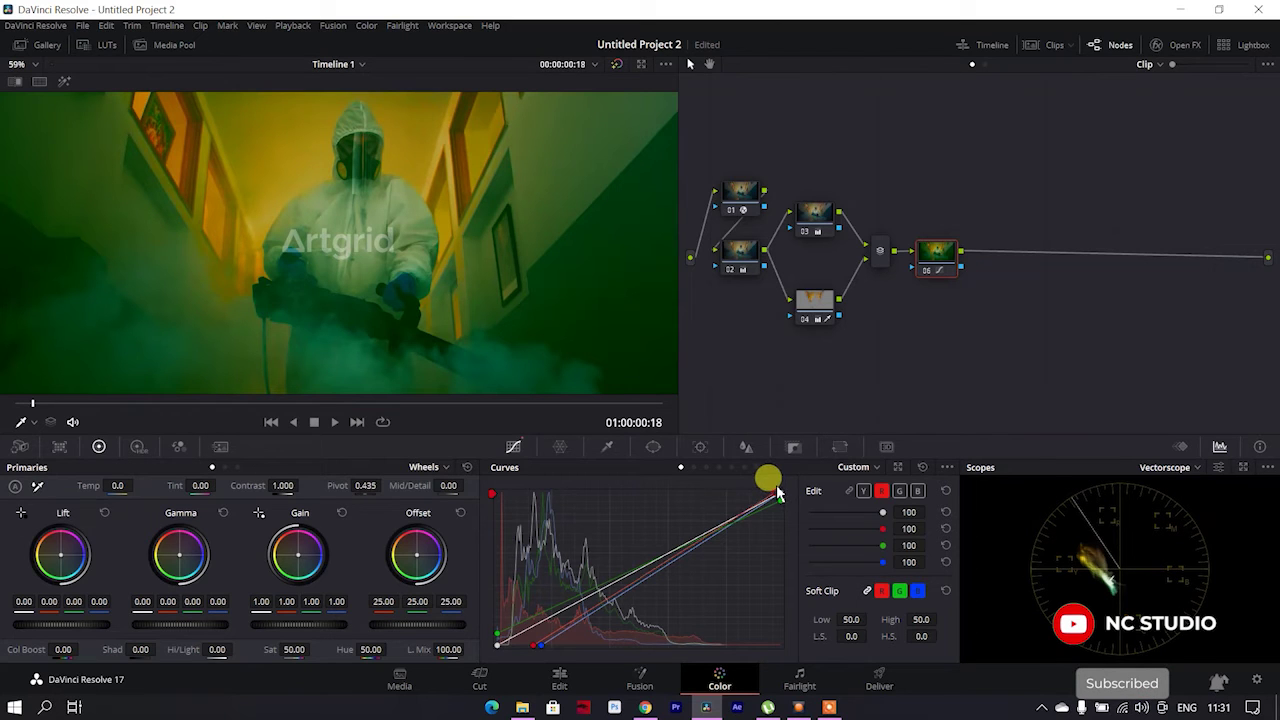
left_click_drag(777, 489, 773, 487)
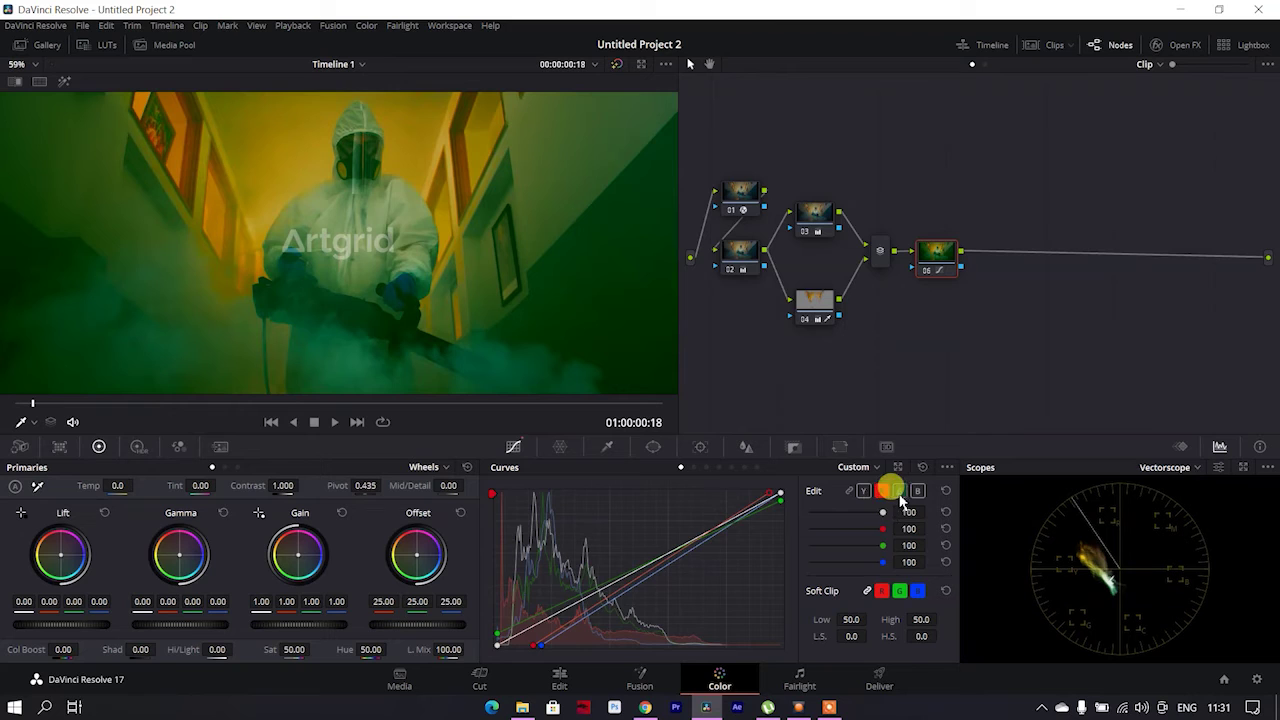
left_click(899, 491)
left_click(665, 561)
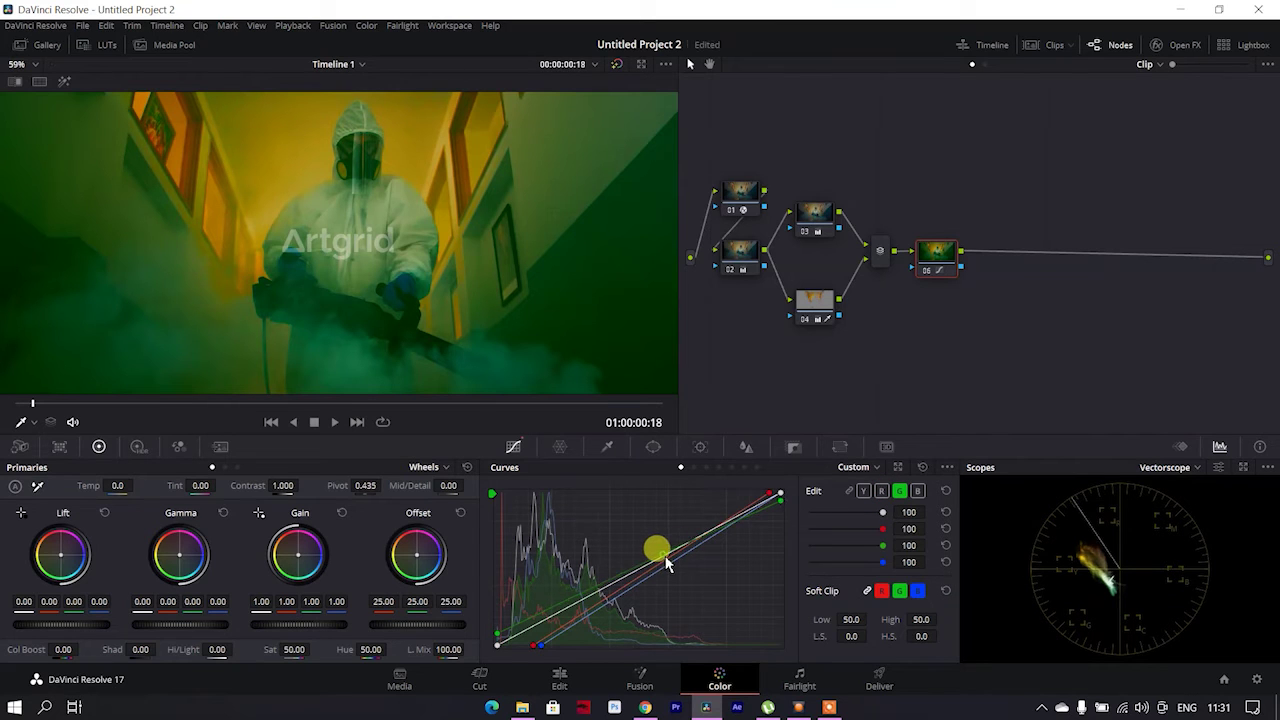
left_click_drag(667, 564, 668, 566)
Compare node 06 off and on, then move to a later hallway frame.
left_click(926, 271)
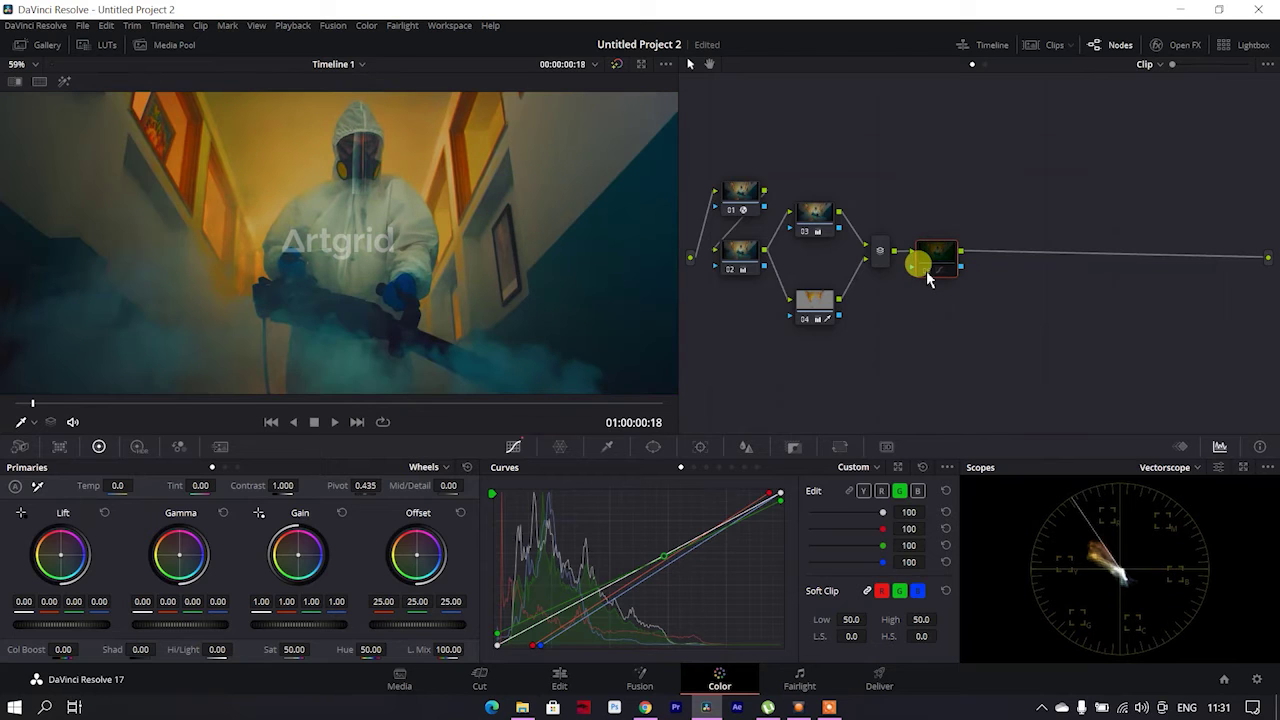
left_click(926, 271)
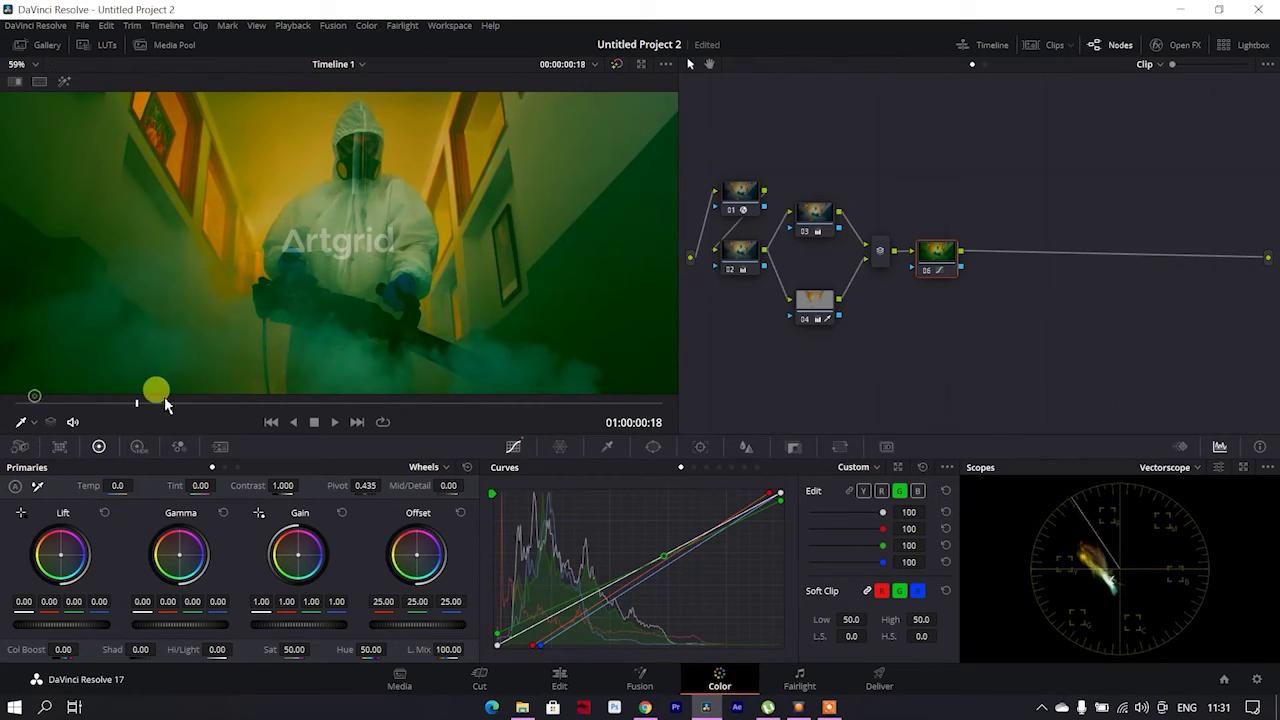
mouse_move(166, 404)
left_mouse_down()
mouse_move(338, 402)
mouse_move(20, 430)
mouse_move(57, 465)
left_mouse_up()
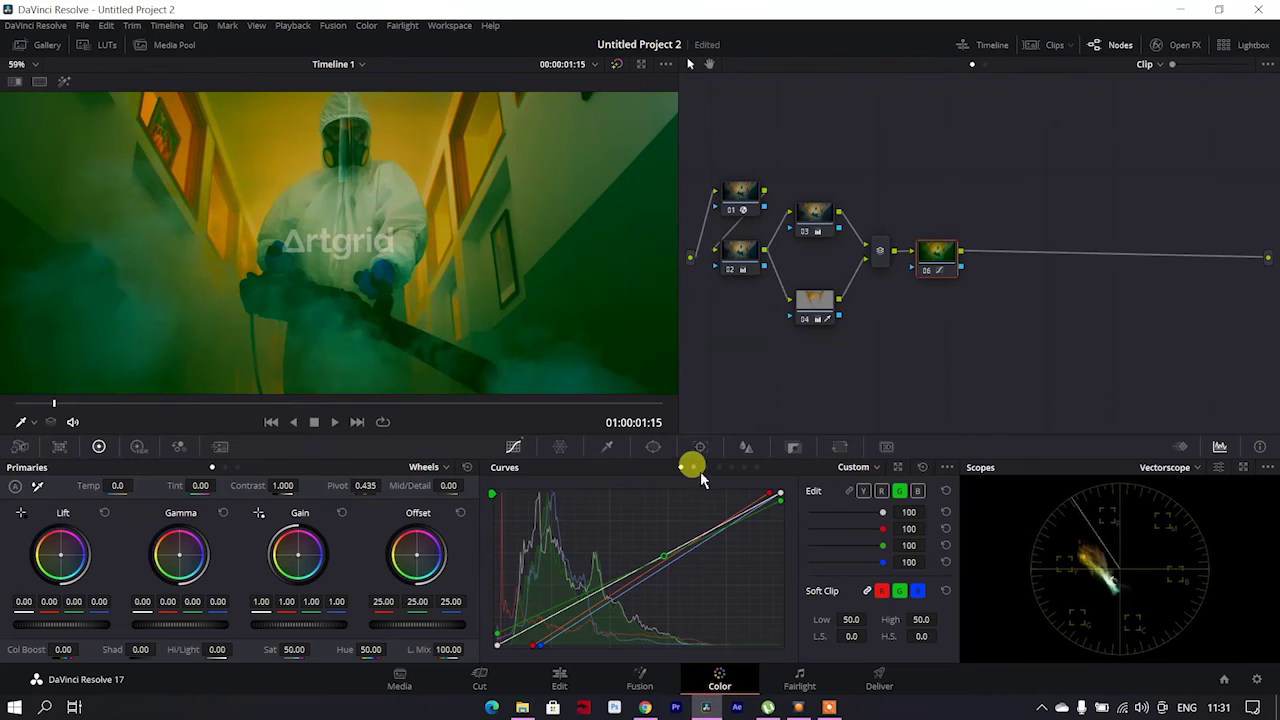
Rotate the greens by -6.60 with a Hue vs Hue curve, then scrub to the smoky cabinet shot.
left_click(693, 467)
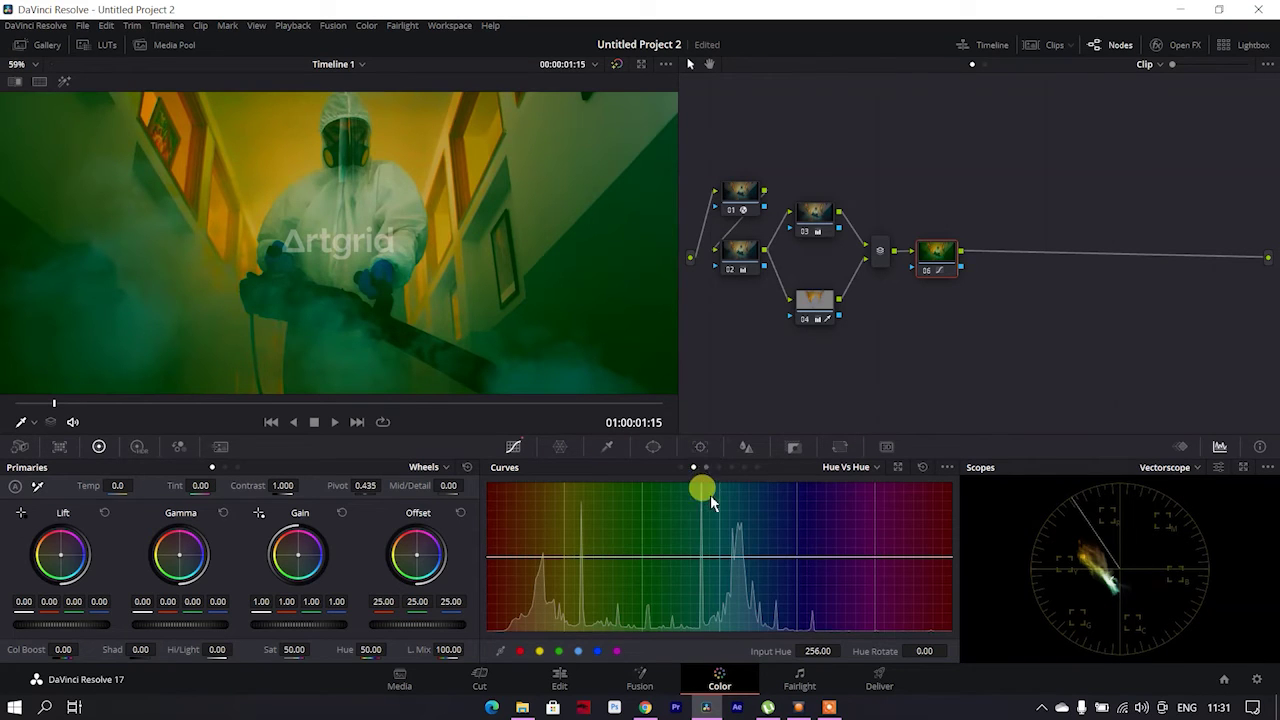
left_click(560, 651)
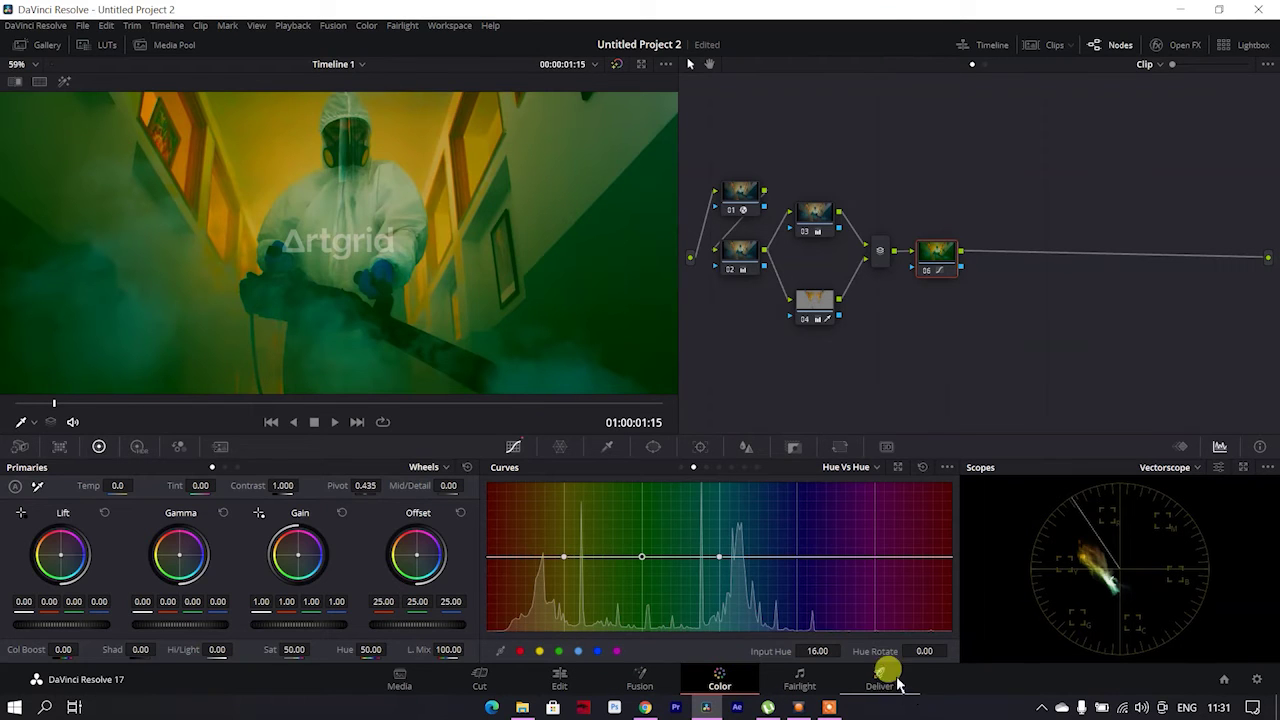
left_click_drag(920, 651, 905, 651)
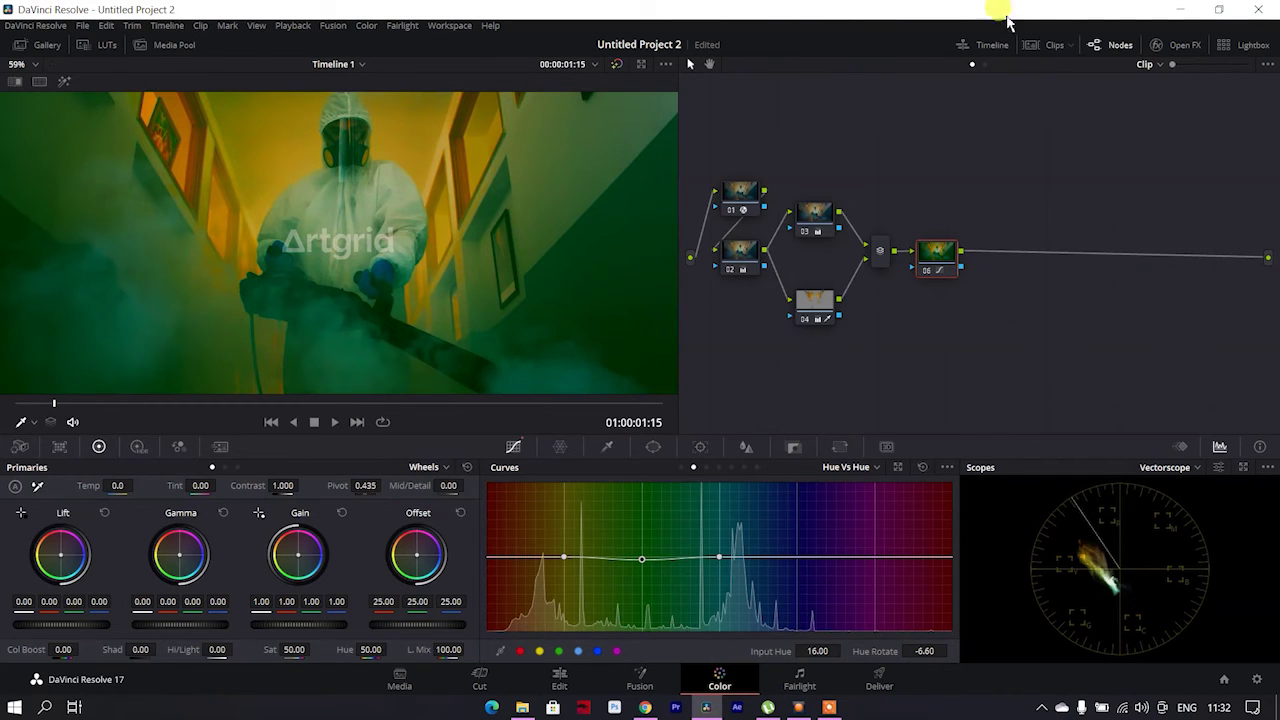
left_click(921, 262)
left_click(929, 273)
left_click(929, 273)
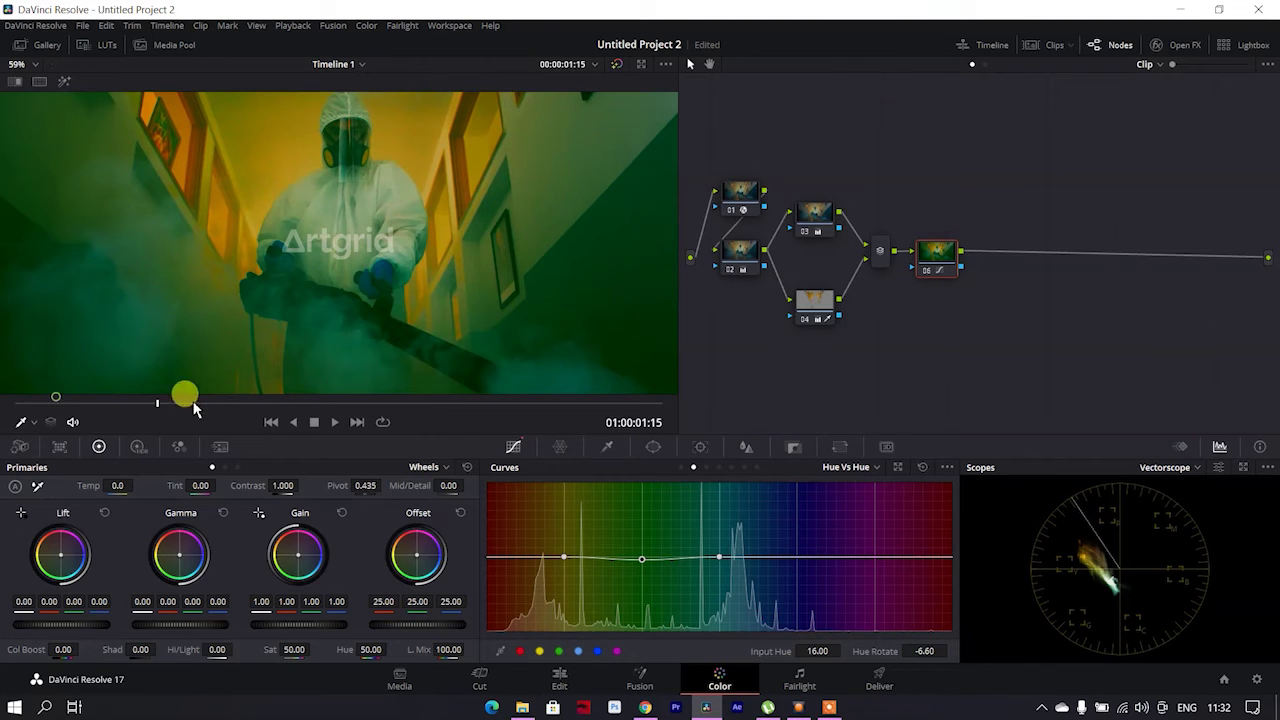
mouse_move(183, 403)
left_mouse_down()
mouse_move(550, 403)
mouse_move(166, 397)
mouse_move(458, 398)
left_mouse_up()
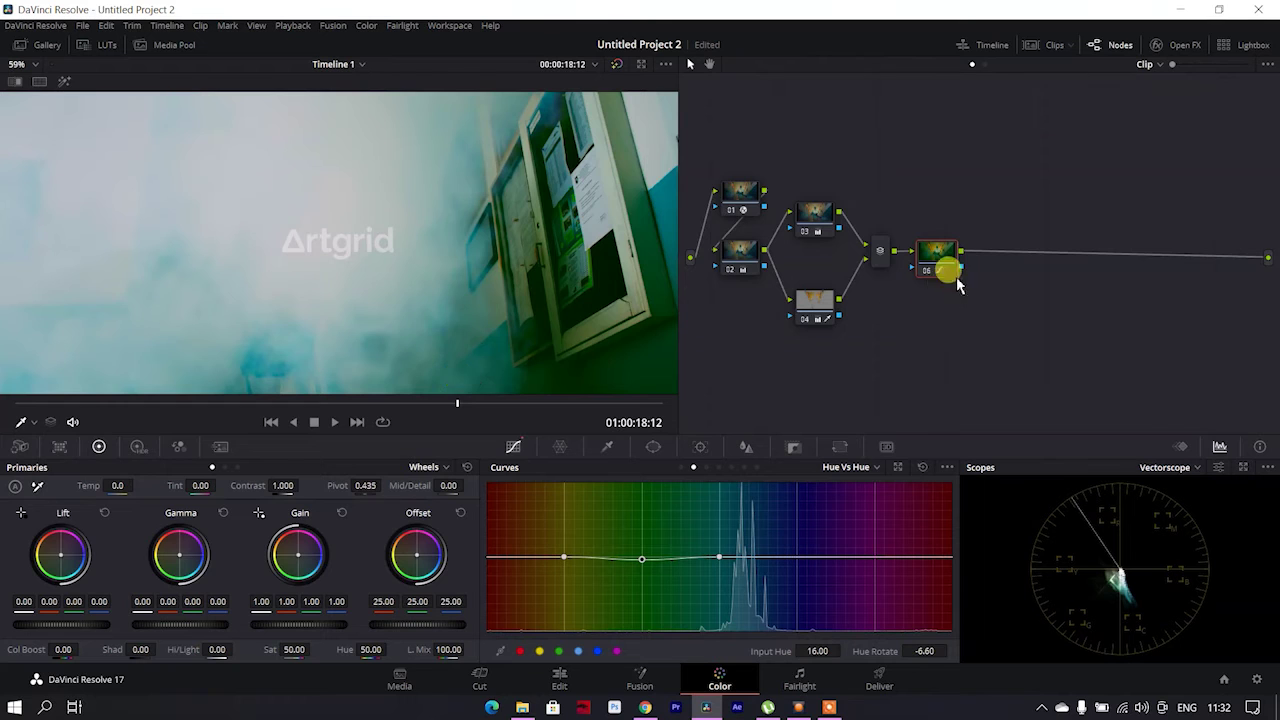
Add serial node 07 after node 06 and shift its Offset toward blue to 22.31/25.22/28.53.
key("alt+s")
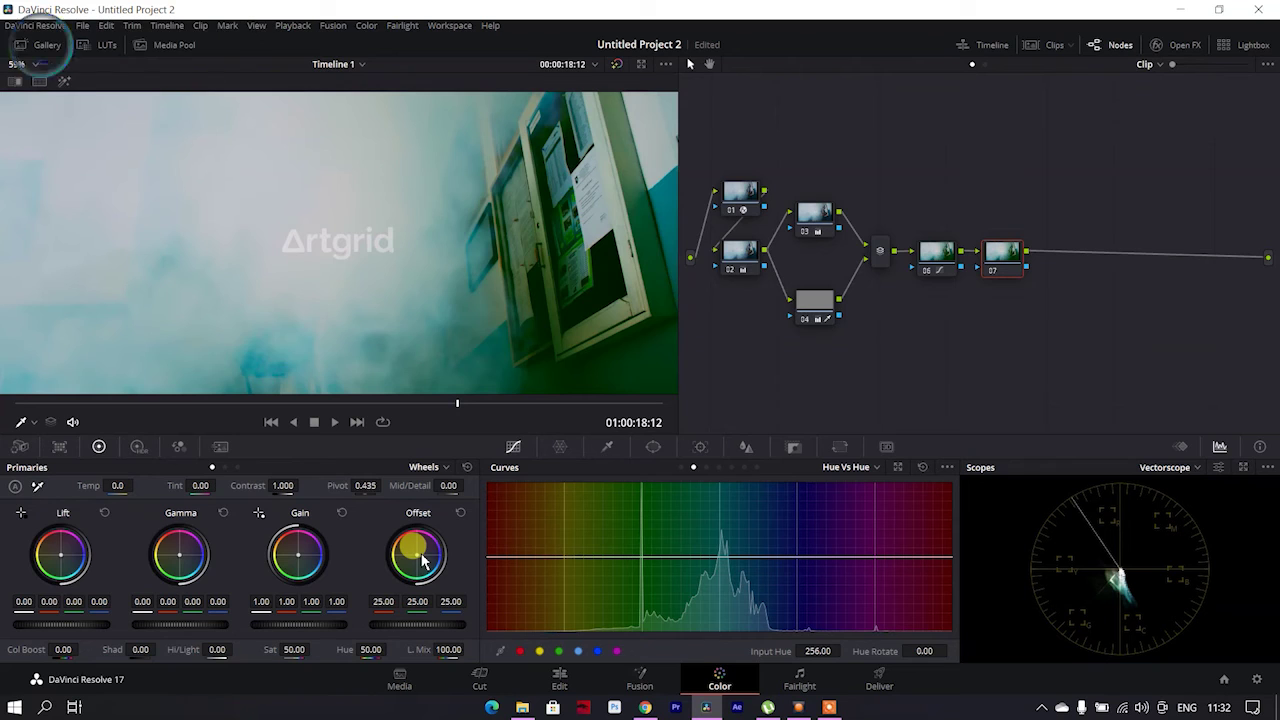
left_click_drag(421, 565, 427, 564)
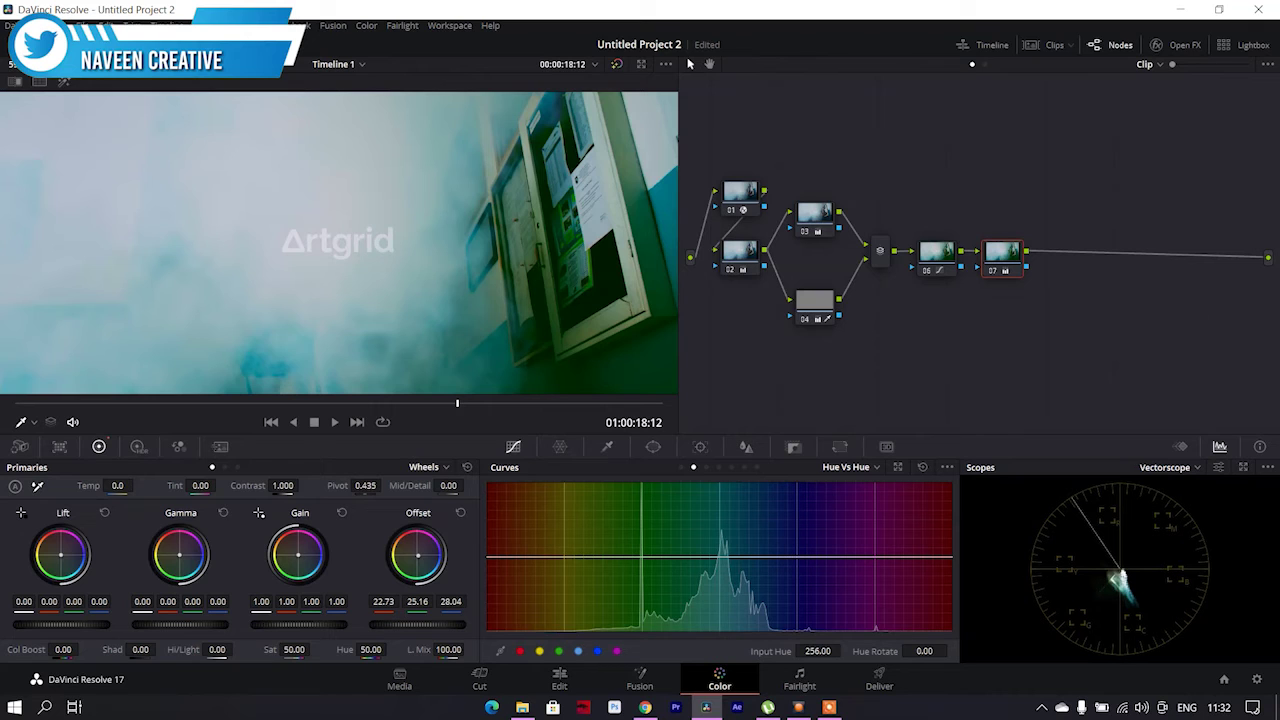
left_click_drag(427, 564, 428, 566)
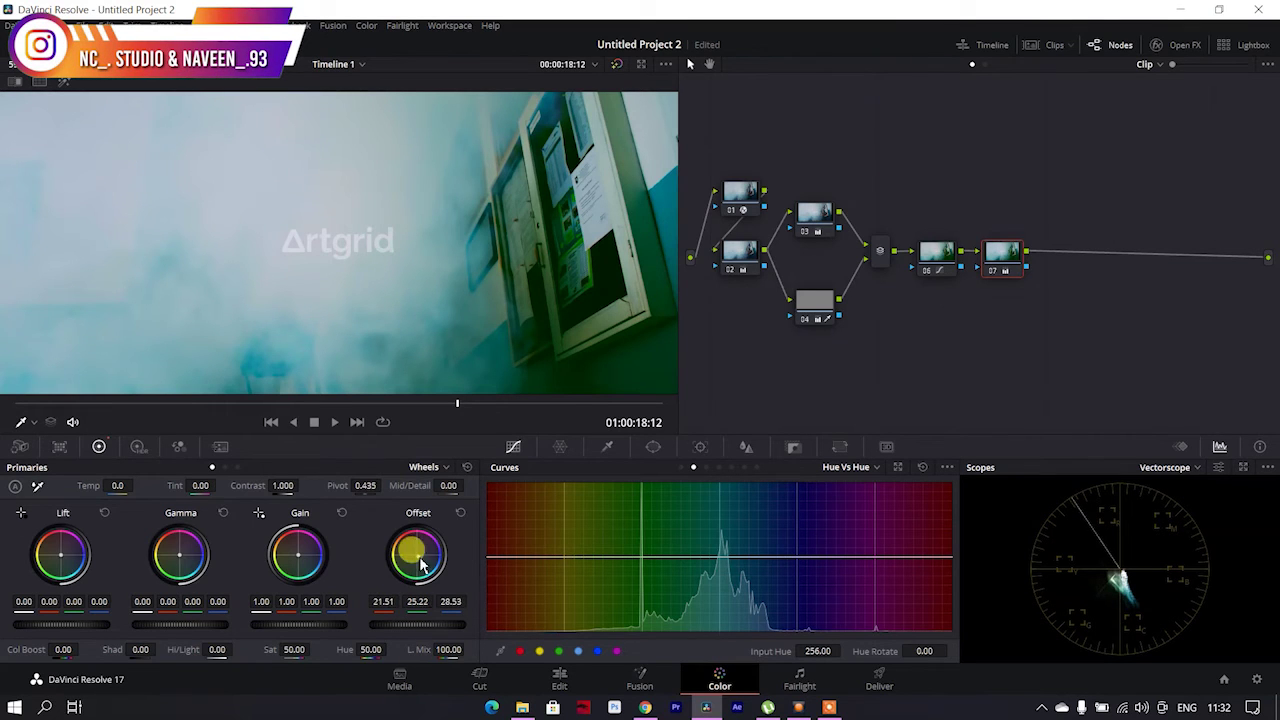
left_click_drag(391, 607, 381, 603)
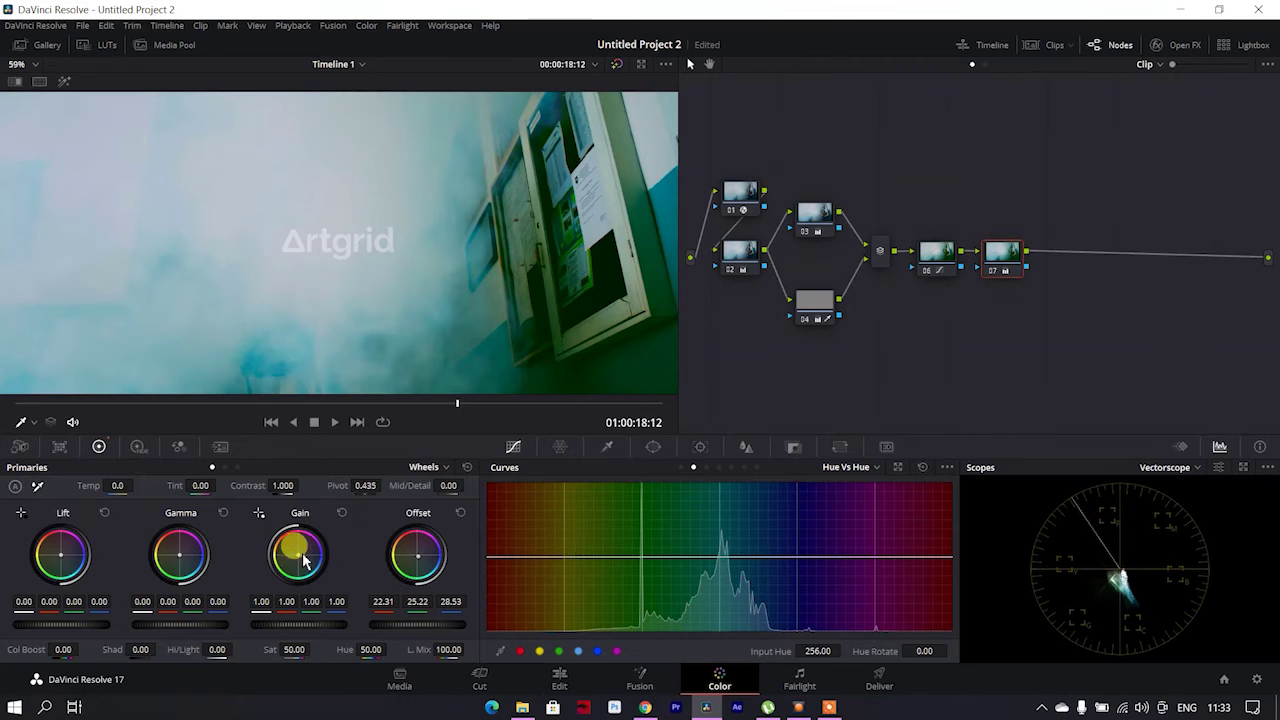
Set node 07's Gain to 0.87 red, 1.05 green and 0.87 blue.
left_click_drag(300, 563, 303, 558)
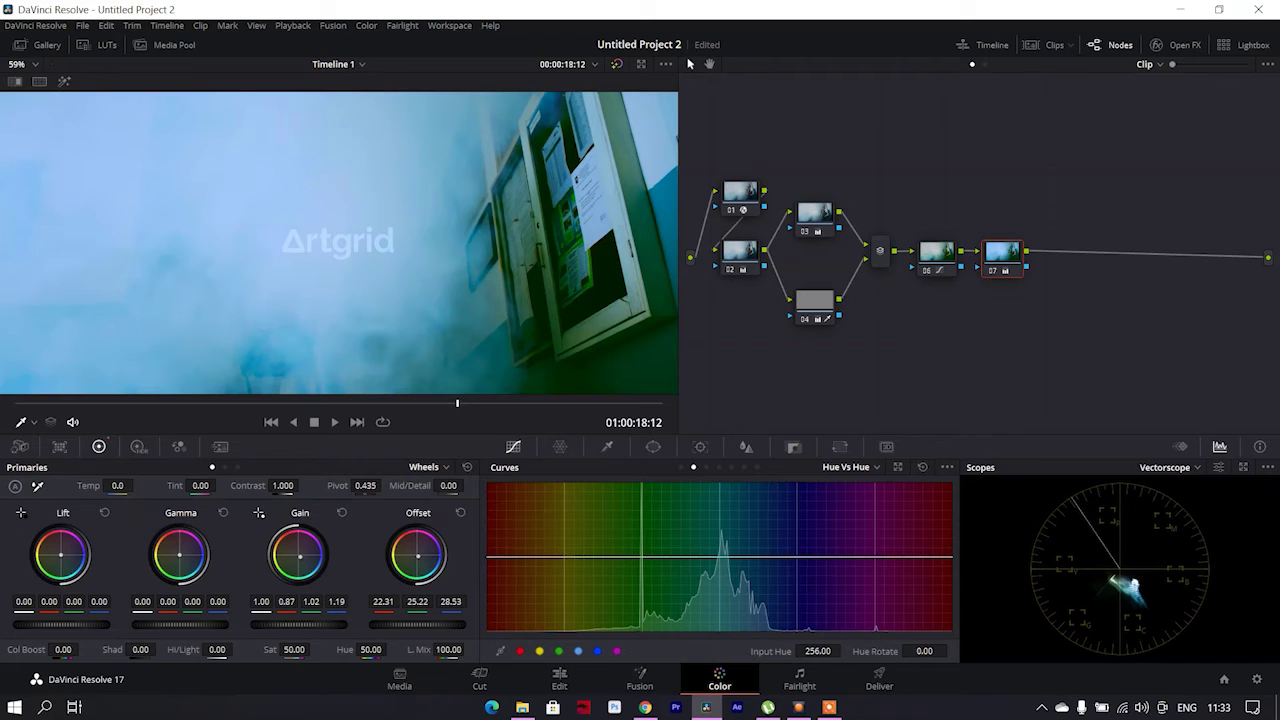
left_click_drag(343, 605, 330, 606)
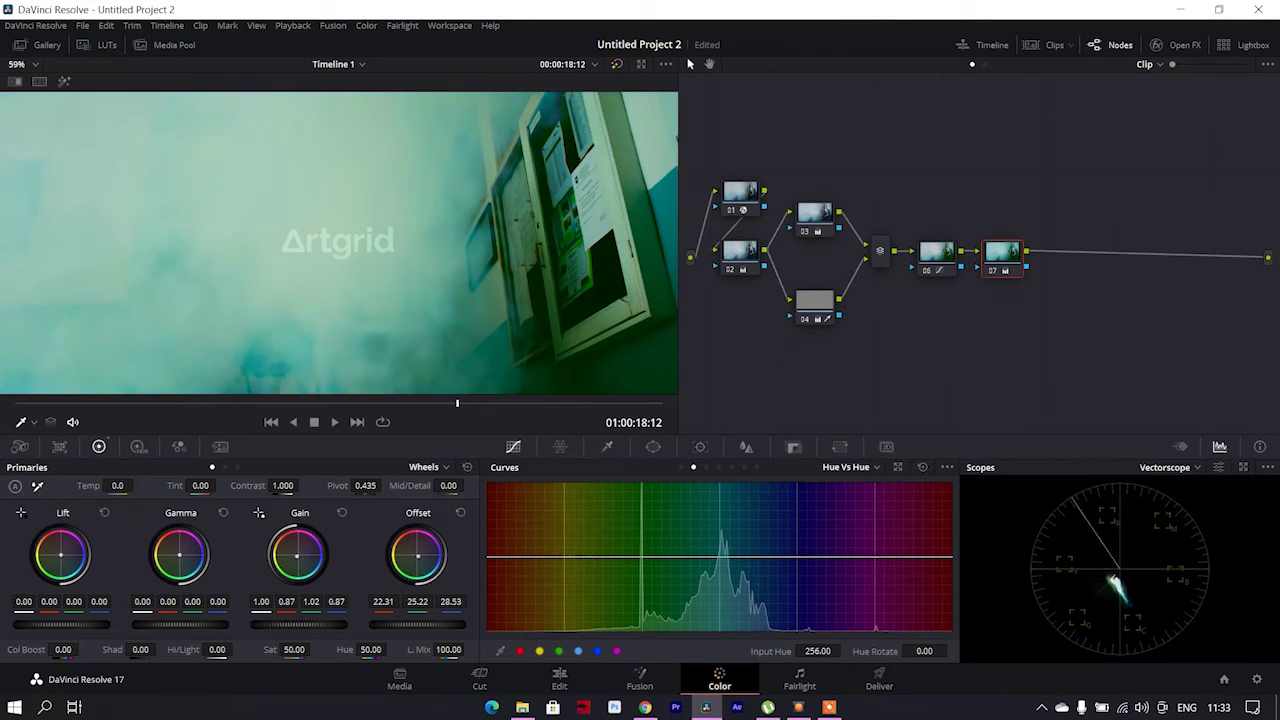
left_click(335, 606)
left_click_drag(312, 602, 318, 602)
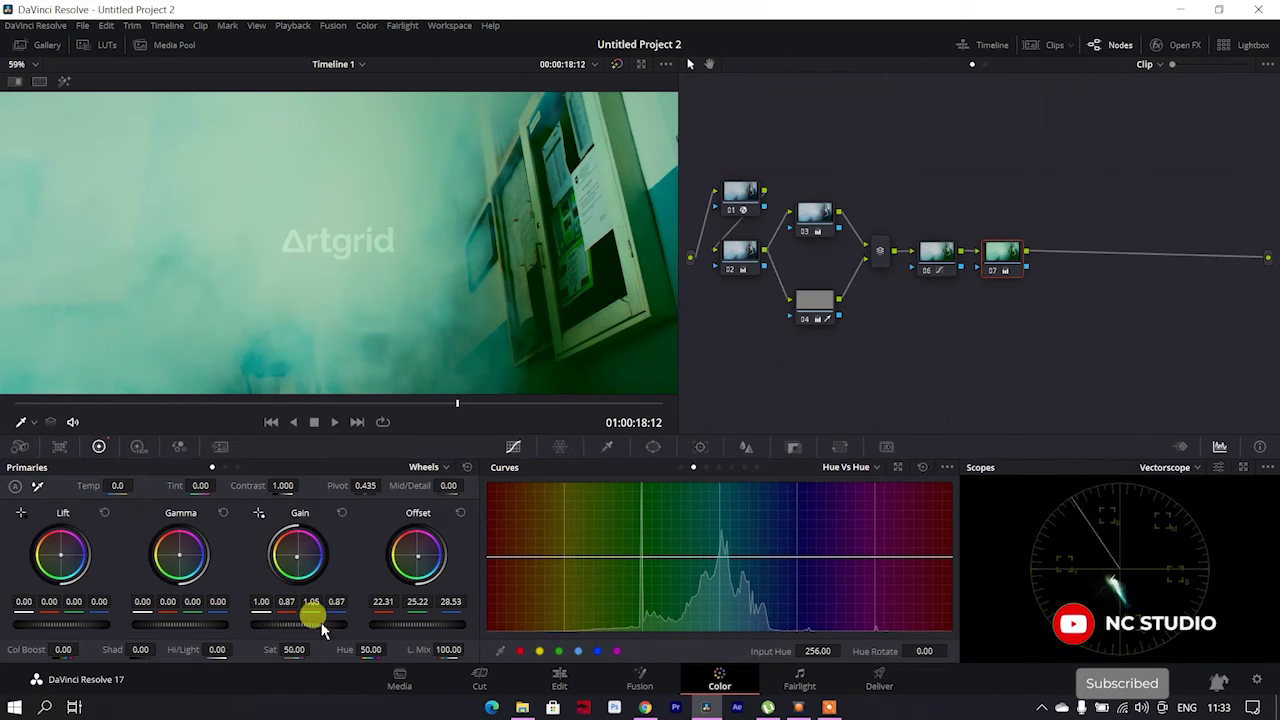
Rotate yellow, green and cyan hues by 2.30 in Hue vs Hue, then scrub back to the hallway opening.
left_click(559, 651)
left_click_drag(862, 650, 905, 651)
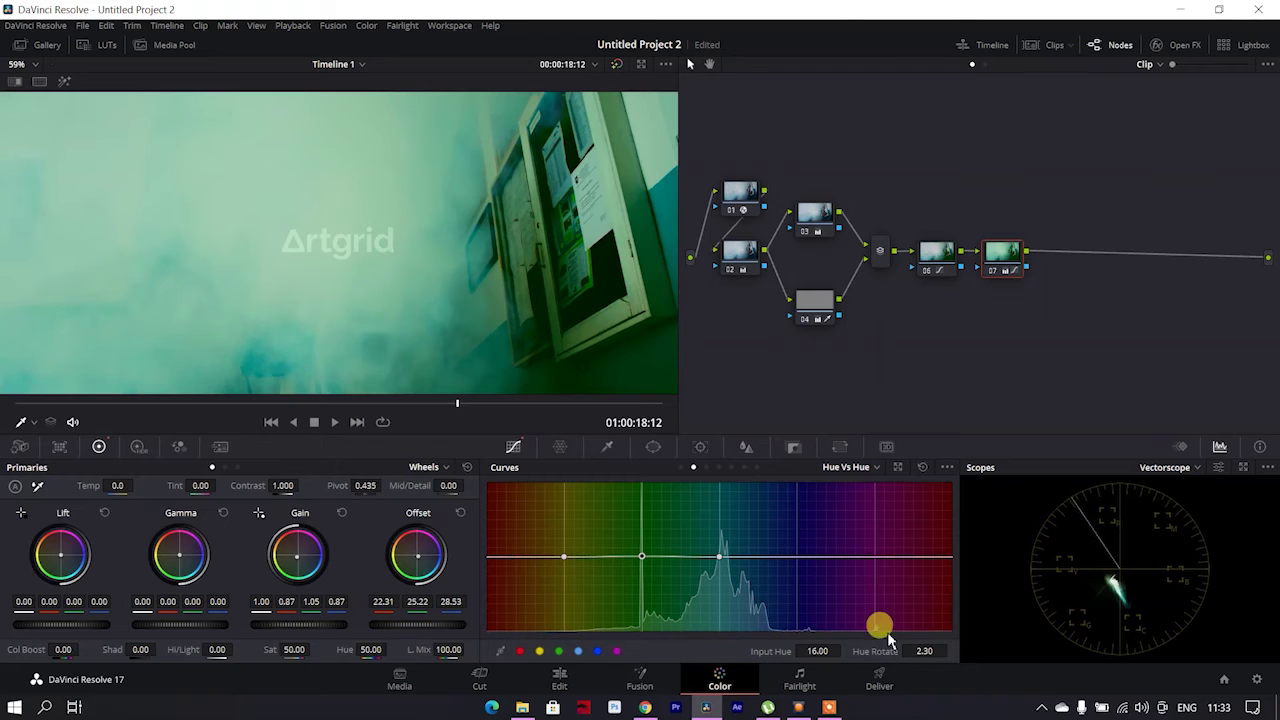
mouse_move(470, 410)
left_mouse_down()
mouse_move(52, 420)
mouse_move(44, 405)
left_mouse_up()
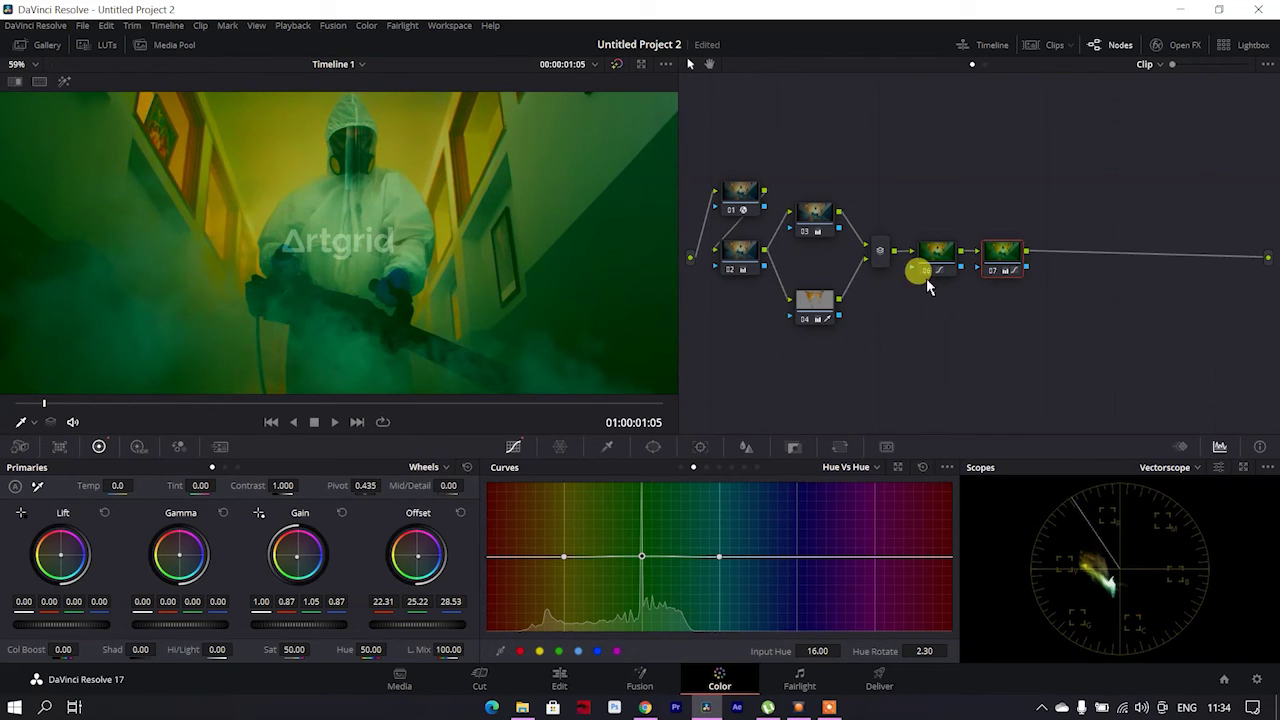
Move node 07 aside and feed node 04's key output into node 07's key input.
left_click_drag(998, 263, 1026, 263)
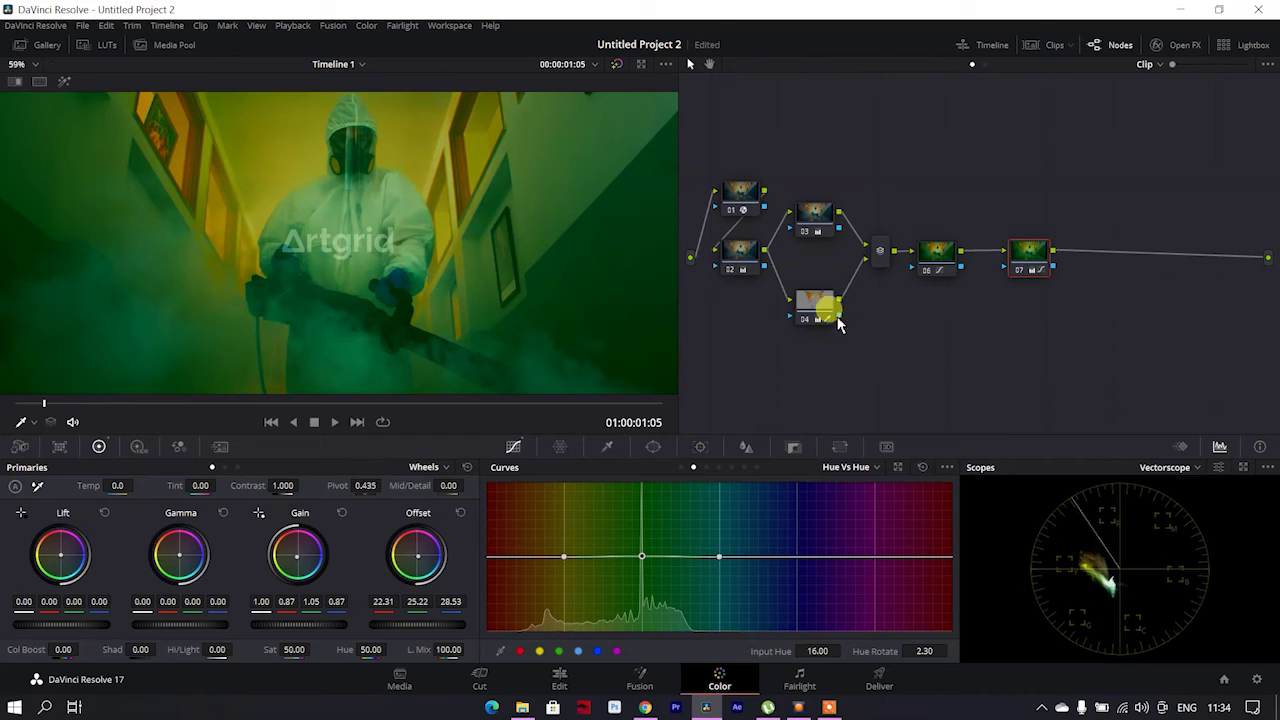
left_click_drag(844, 313, 1003, 266)
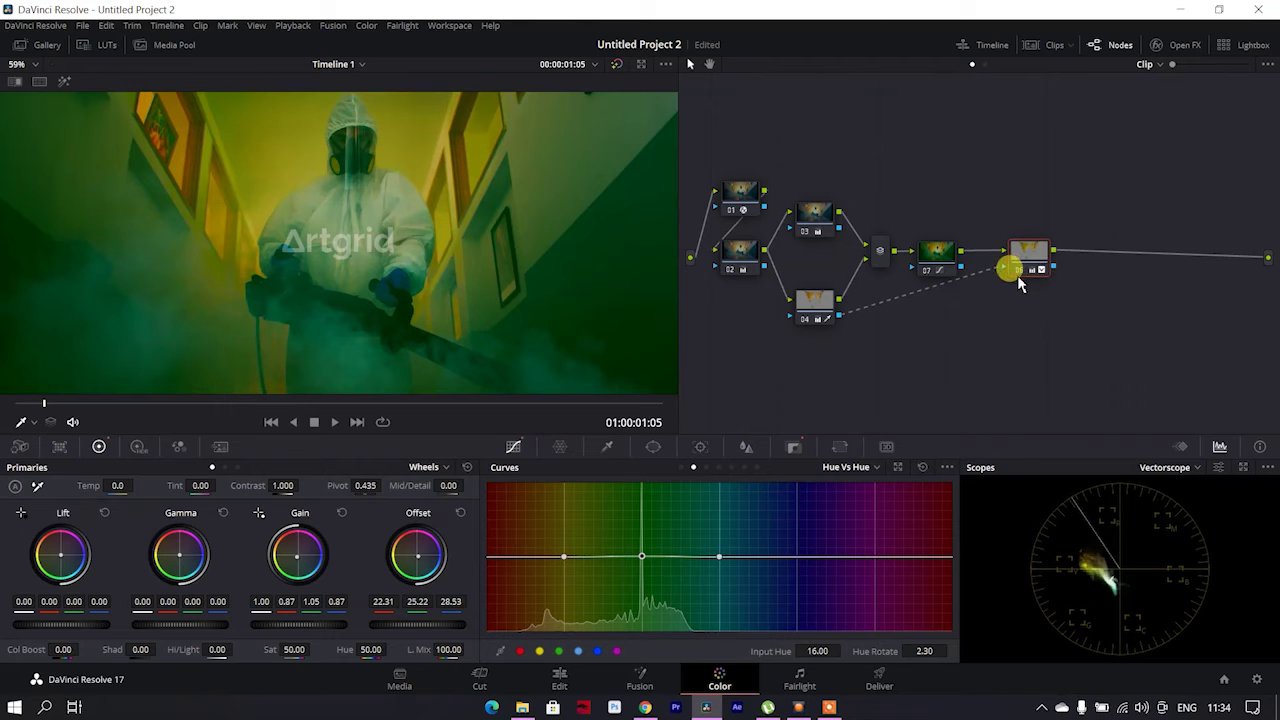
left_click(793, 446)
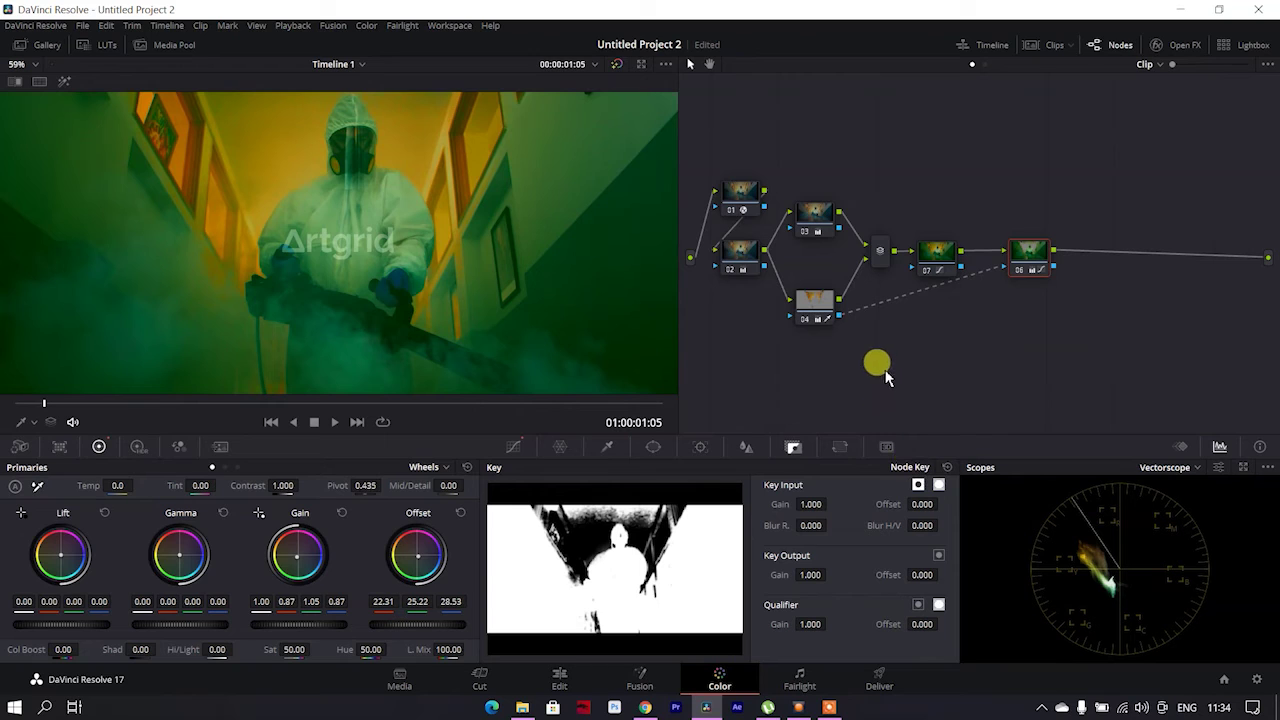
left_click(1019, 270)
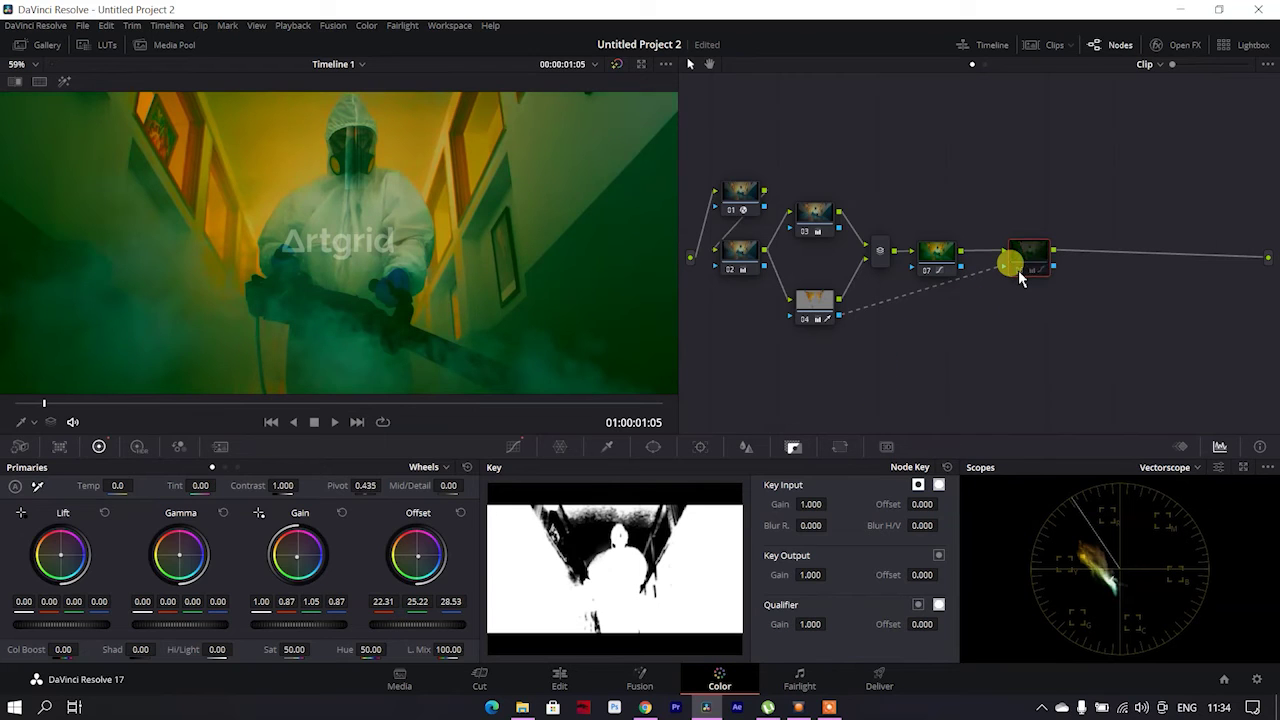
left_click(1019, 271)
left_click(1020, 276)
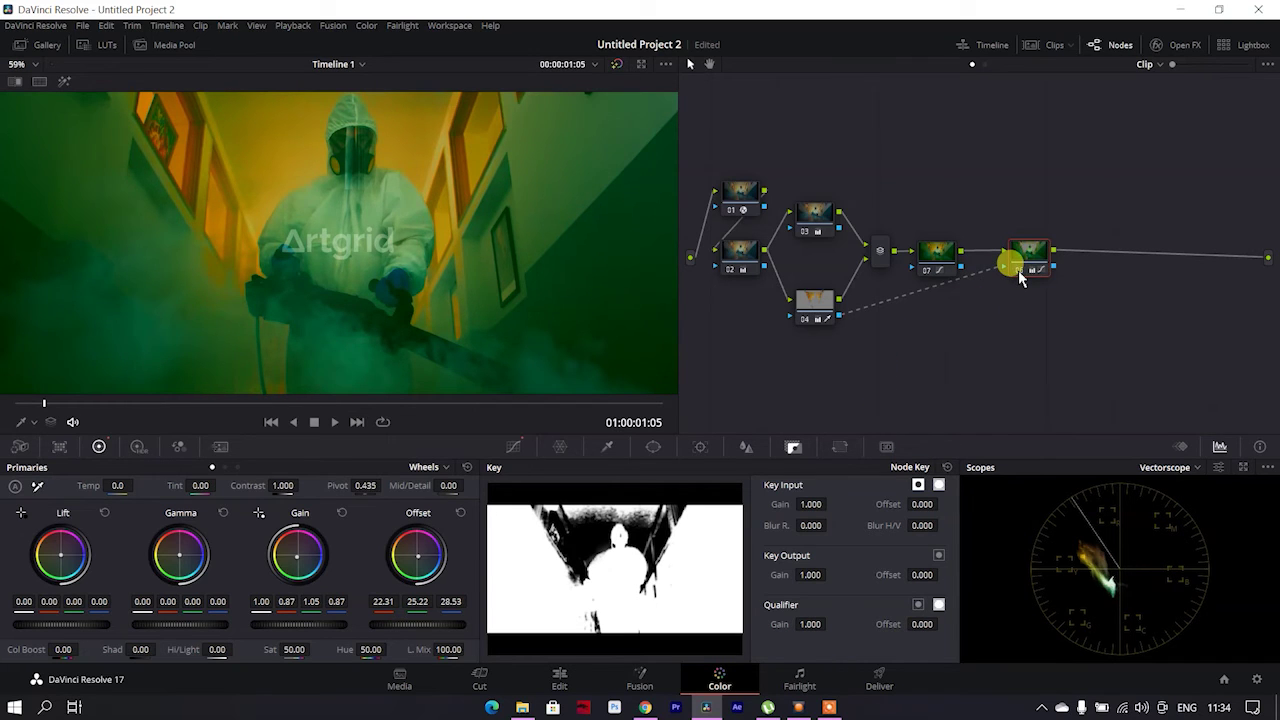
Invert node 07's incoming key and compare node 07 off and on.
left_click(943, 266)
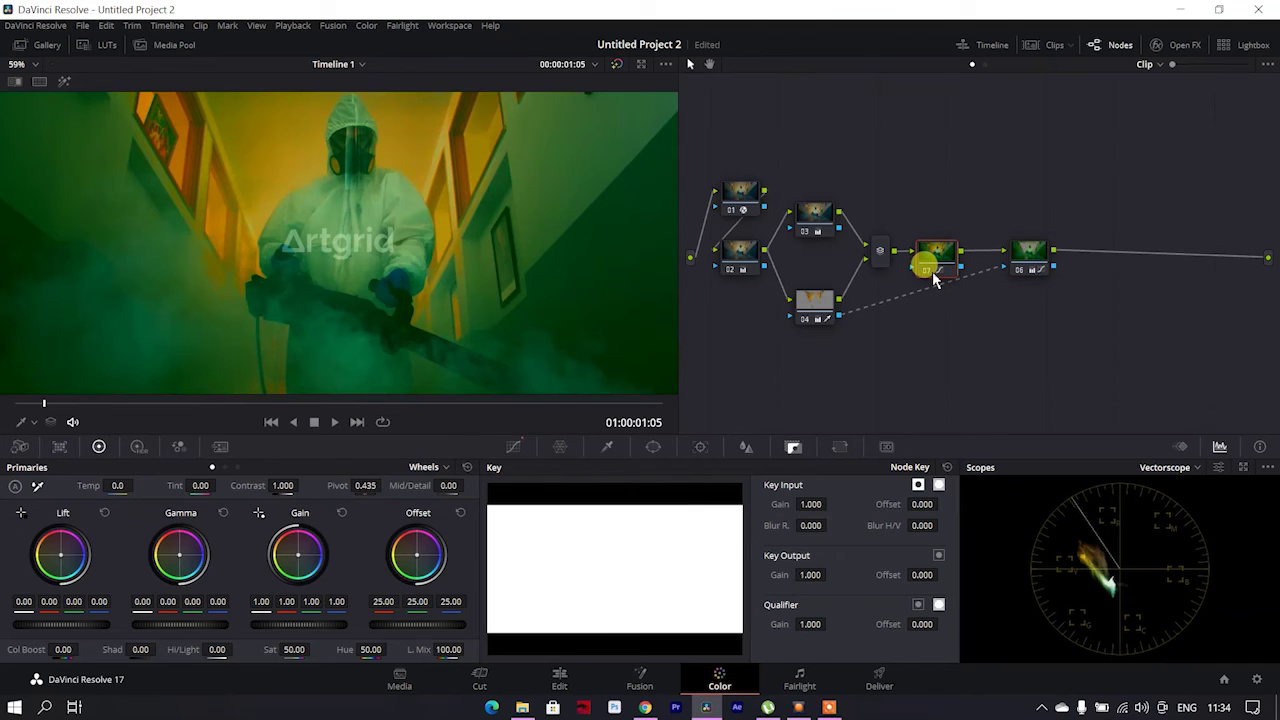
left_click(933, 274)
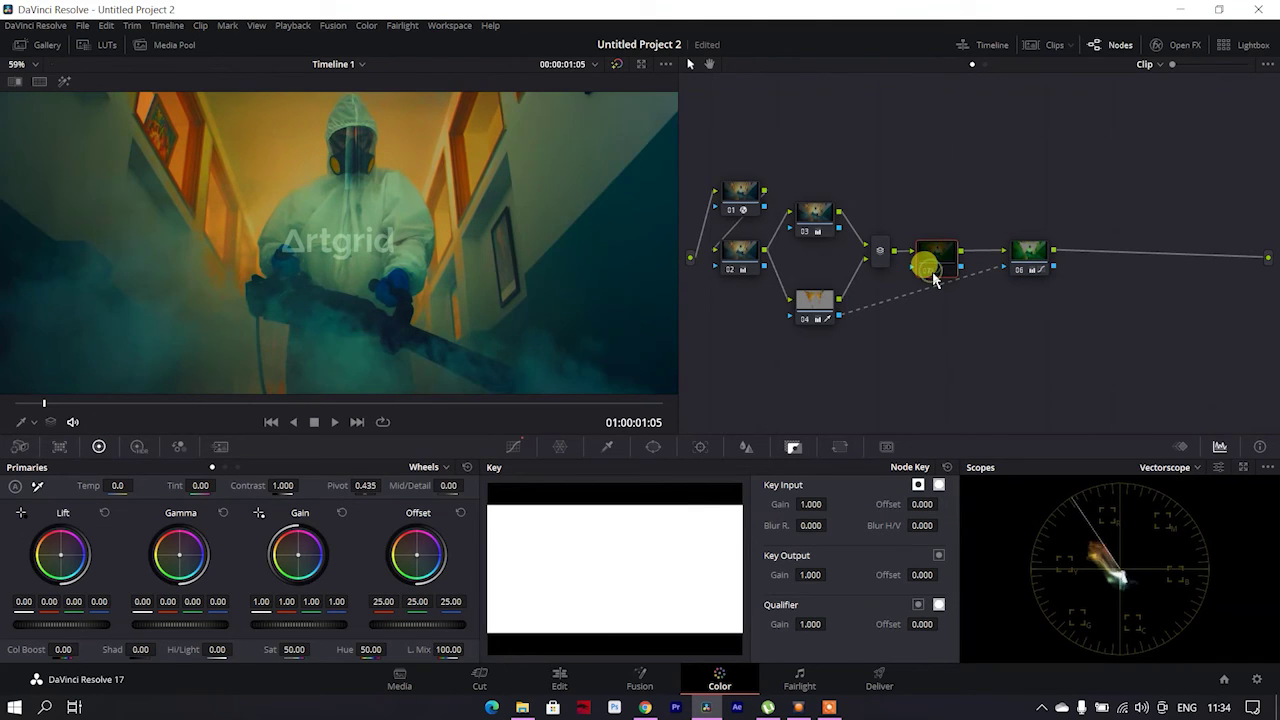
left_click(932, 271)
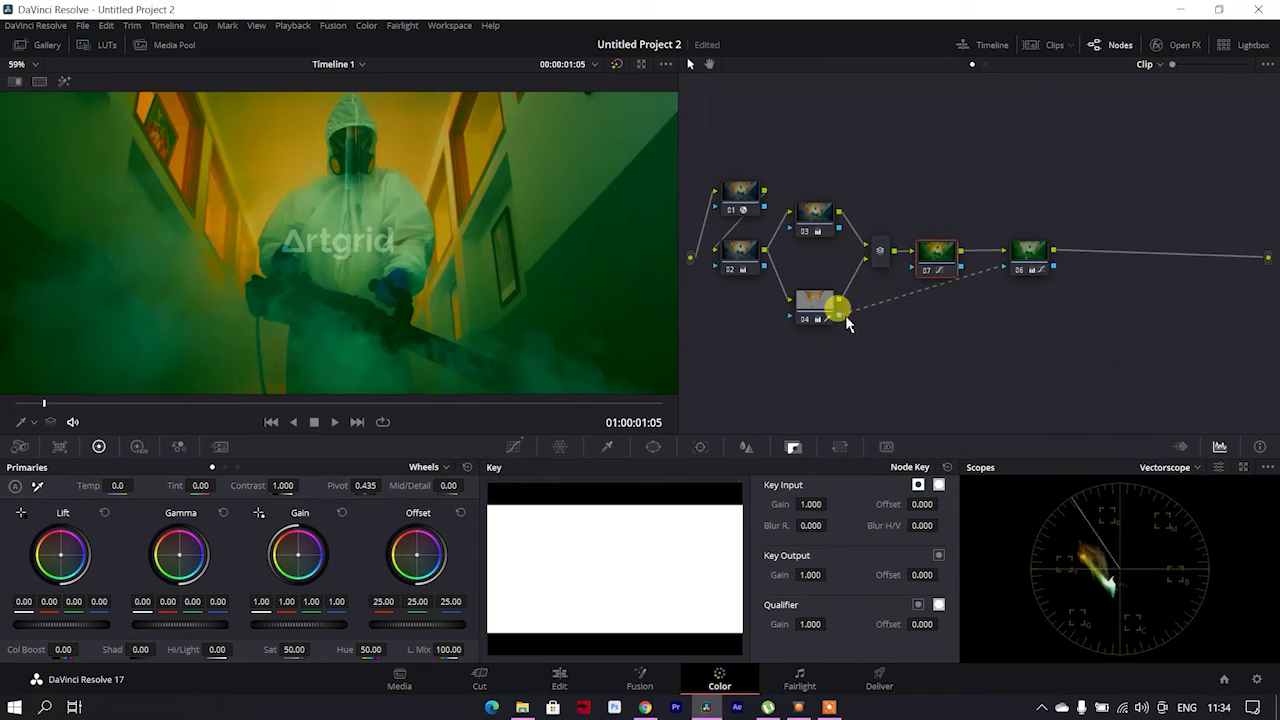
key("ctrl+d")
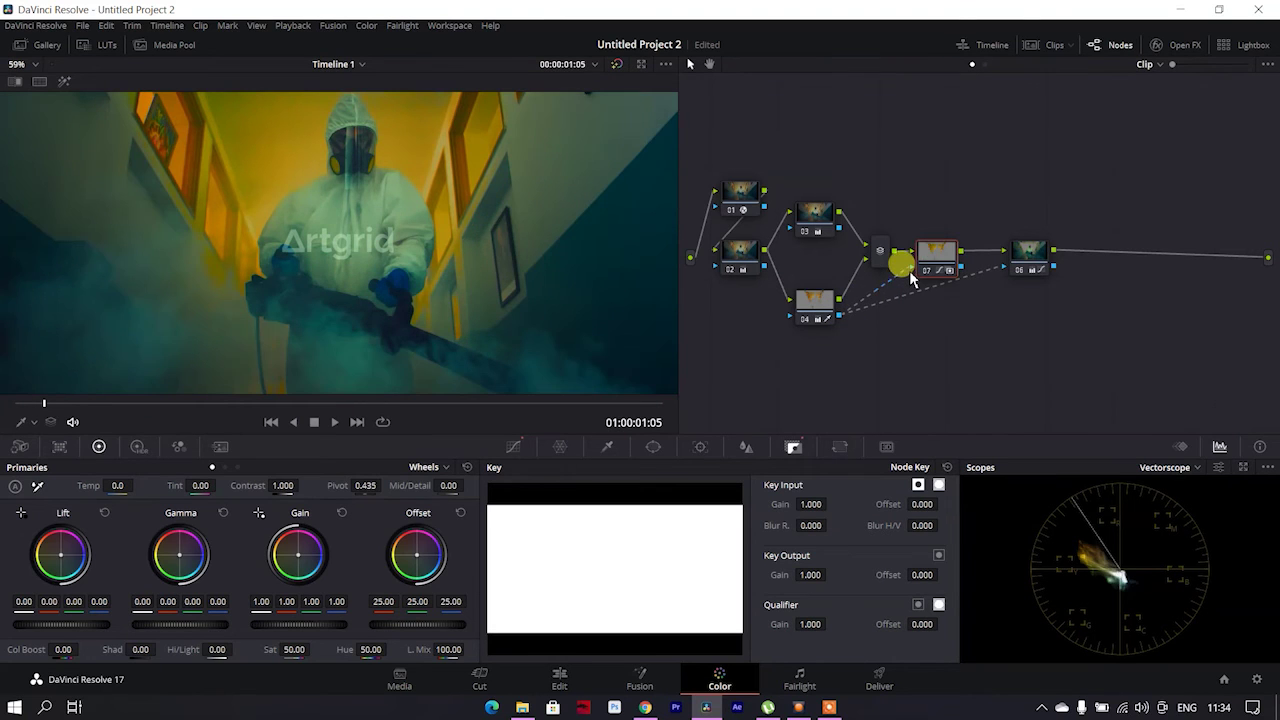
left_click(918, 486)
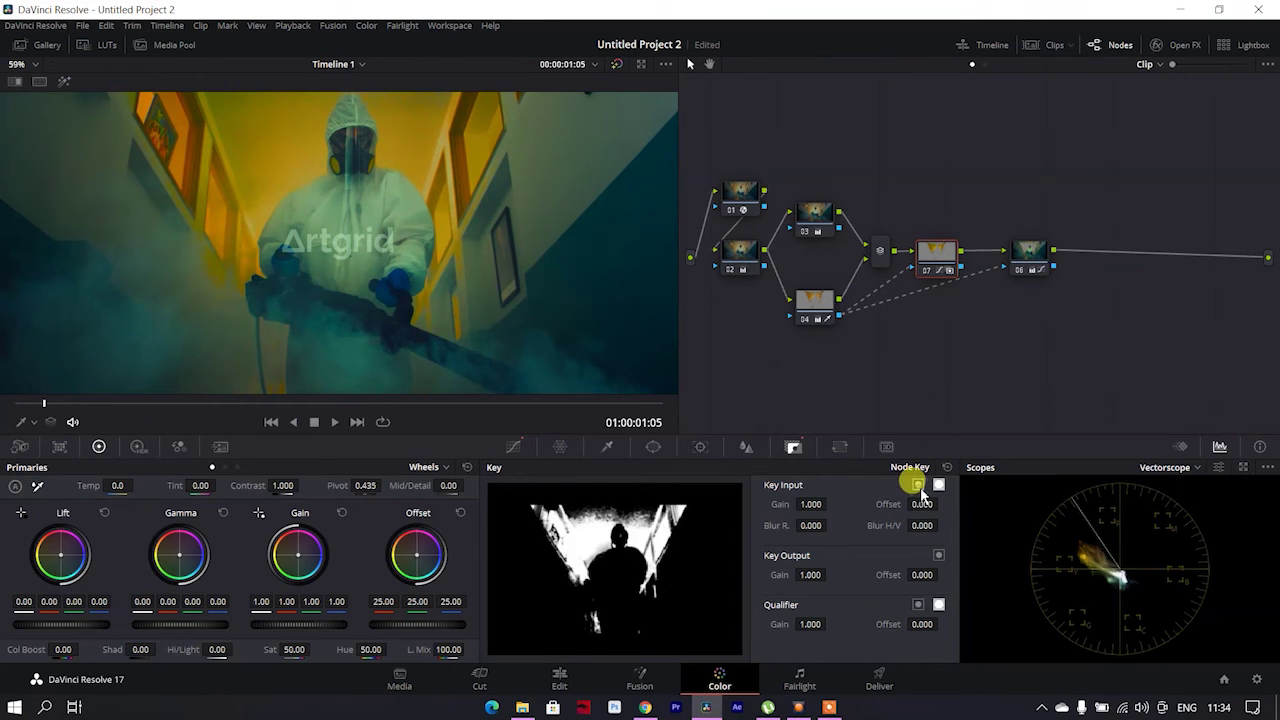
left_click(926, 274)
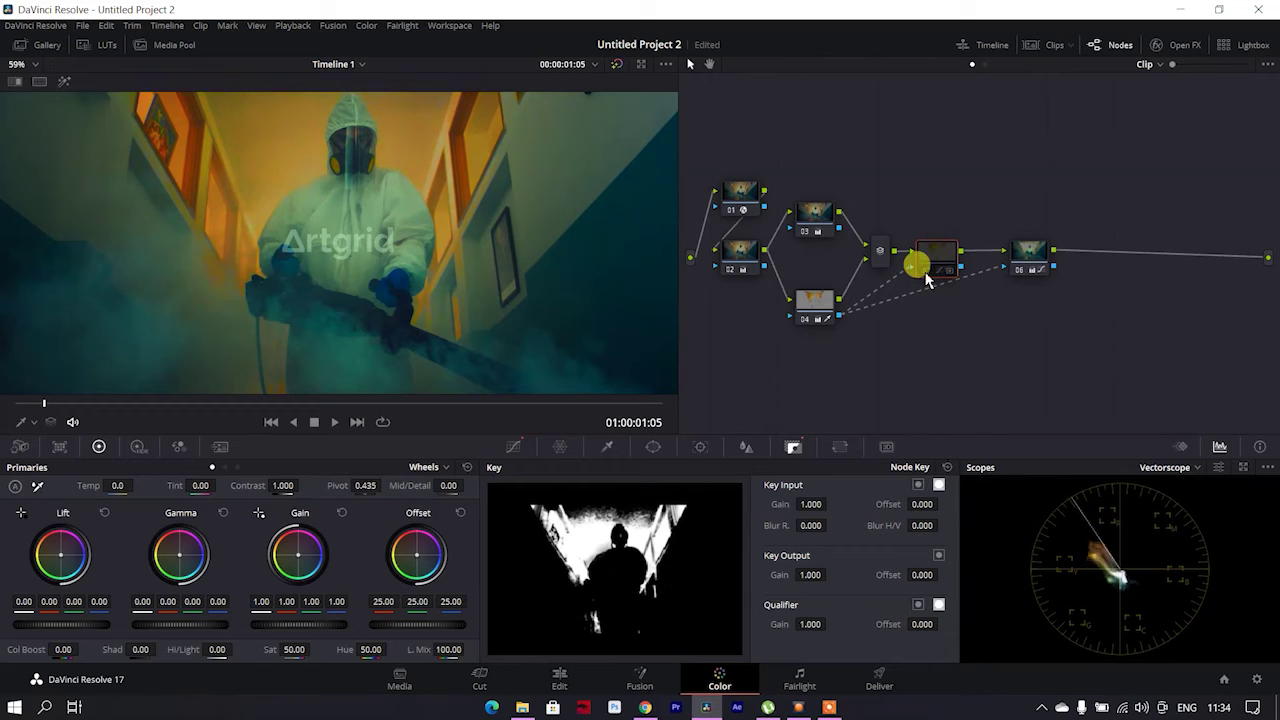
left_click(926, 274)
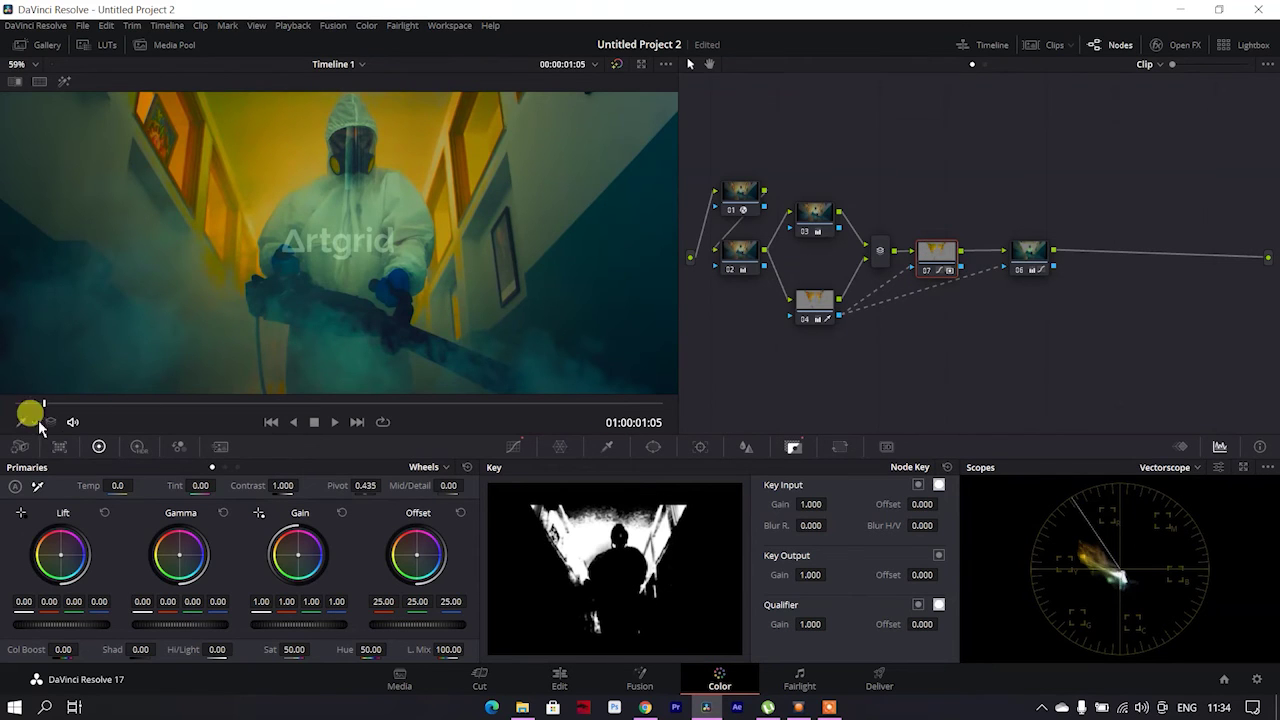
Review the hallway clip with the key inversion flipped, comparing the grade bypassed and active.
mouse_move(47, 410)
left_mouse_down()
mouse_move(547, 410)
mouse_move(196, 457)
mouse_move(240, 443)
left_mouse_up()
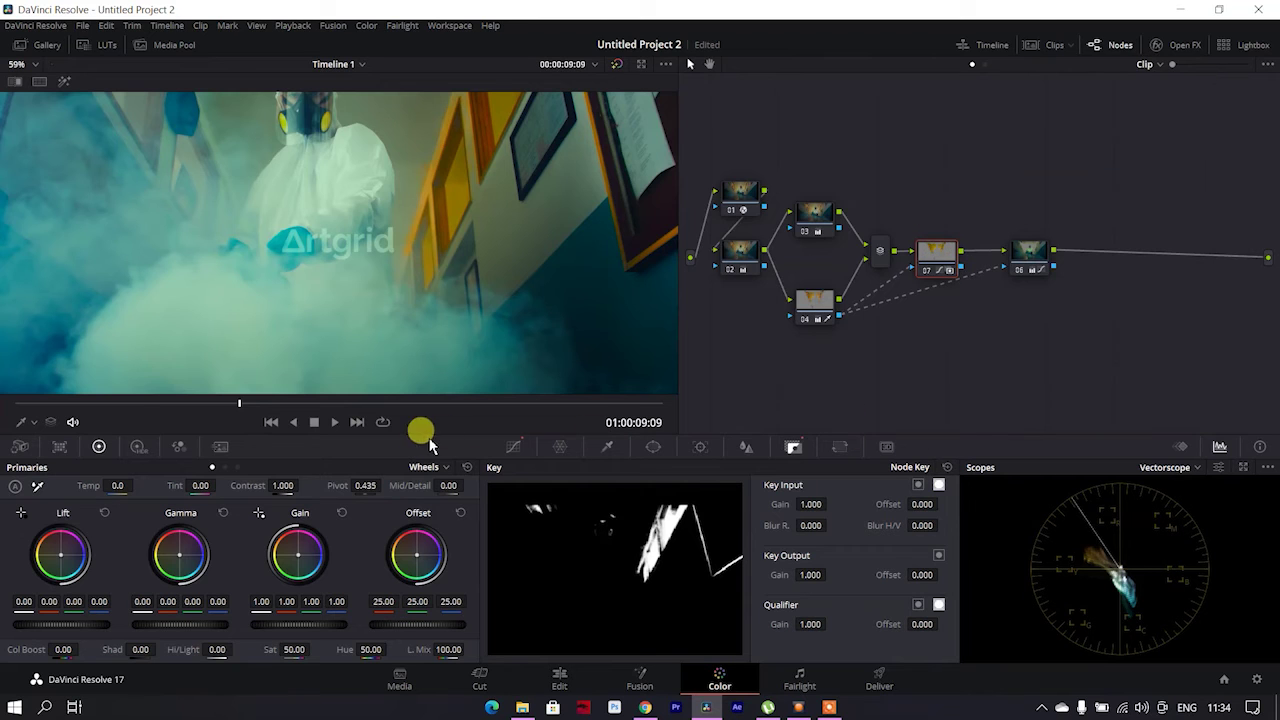
left_click_drag(244, 408, 178, 408)
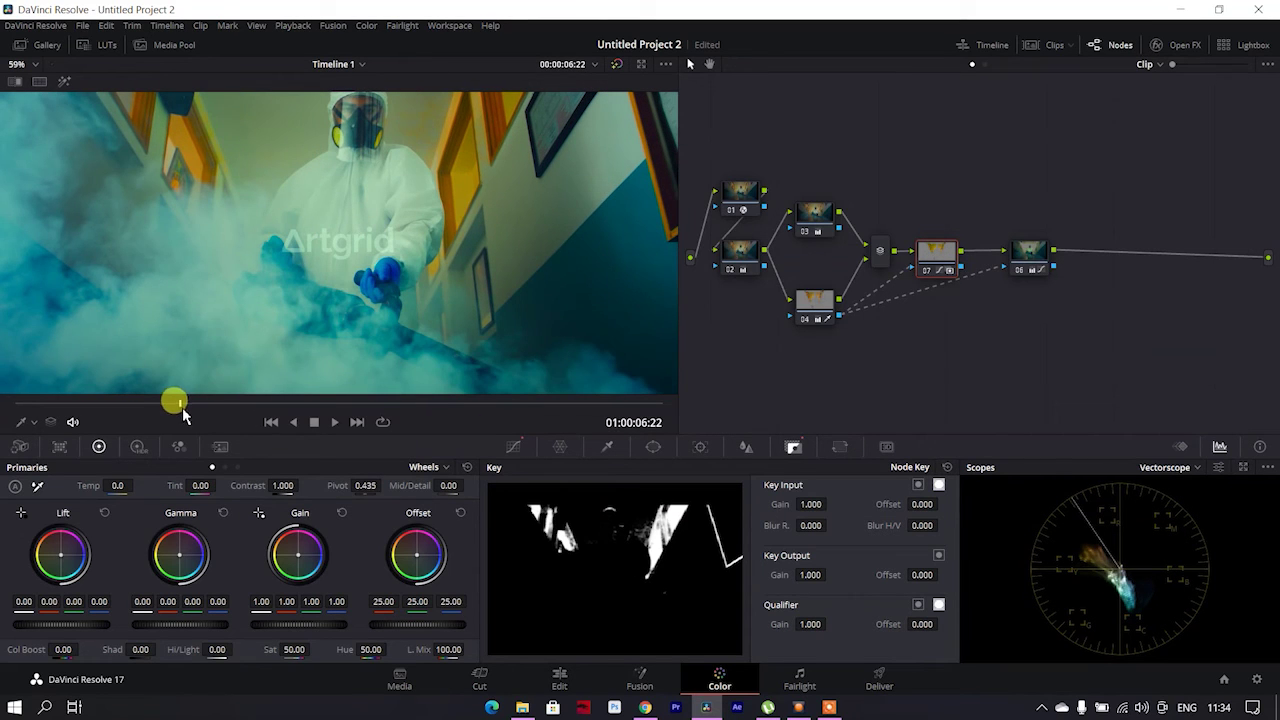
left_click(917, 486)
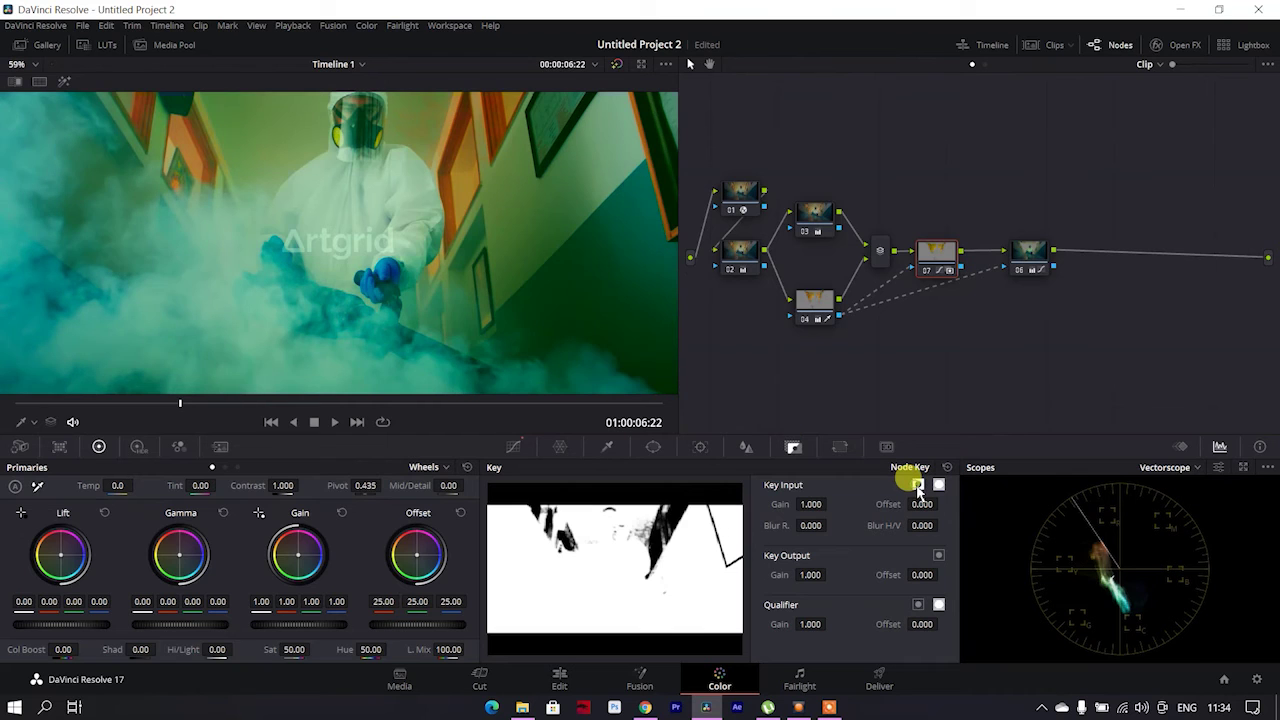
mouse_move(227, 412)
left_mouse_down()
mouse_move(130, 427)
mouse_move(165, 414)
left_mouse_up()
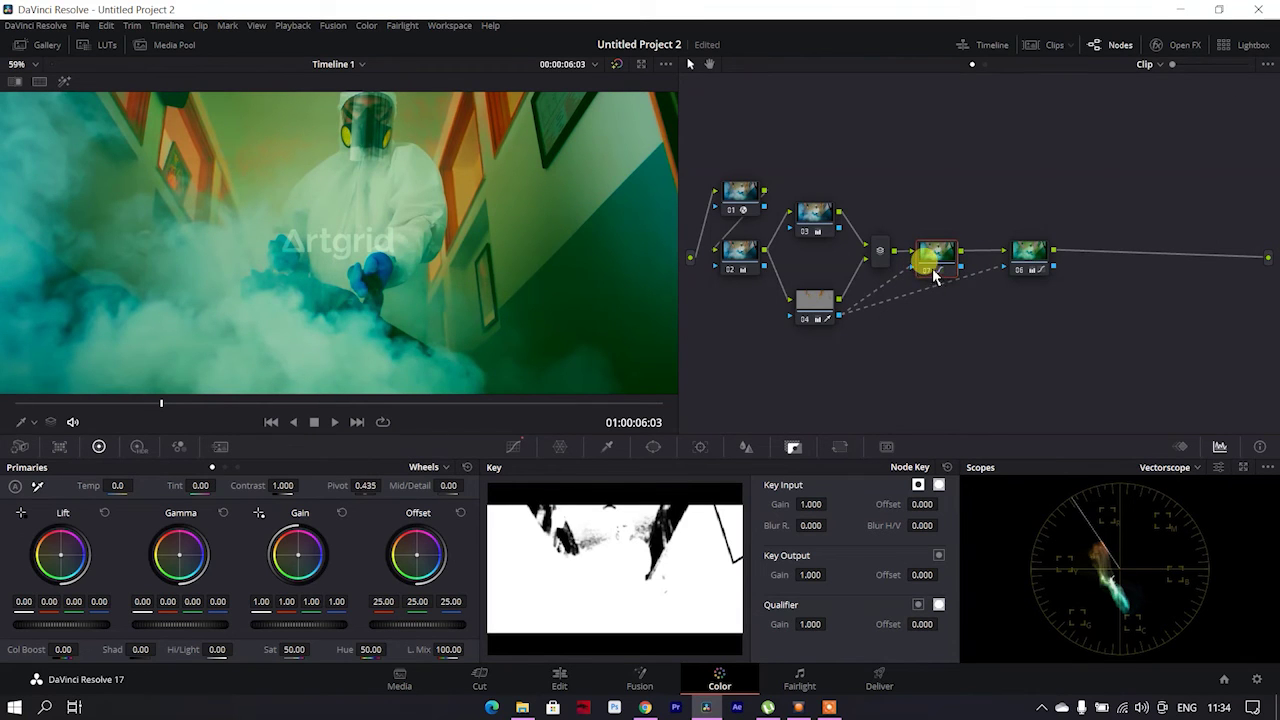
key("ctrl+d")
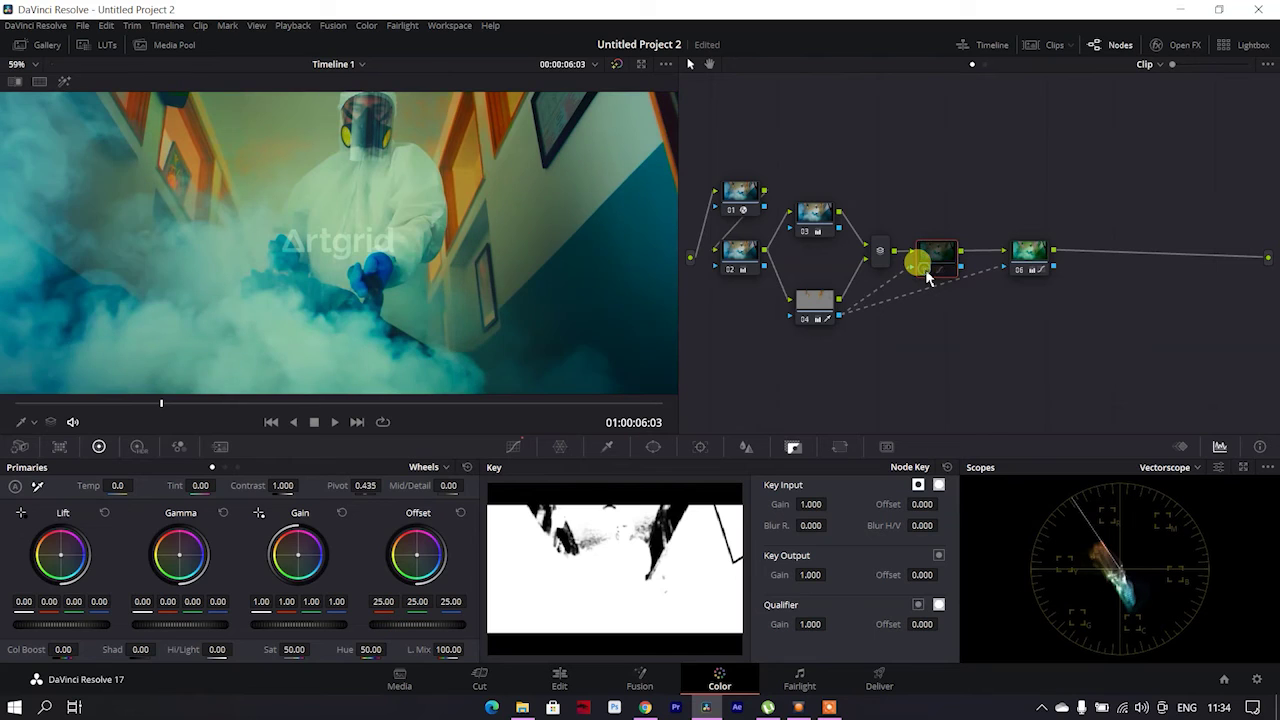
key("ctrl+d")
Bypass node 06 to judge its effect on the smoky cabinet shot.
left_click(1024, 262)
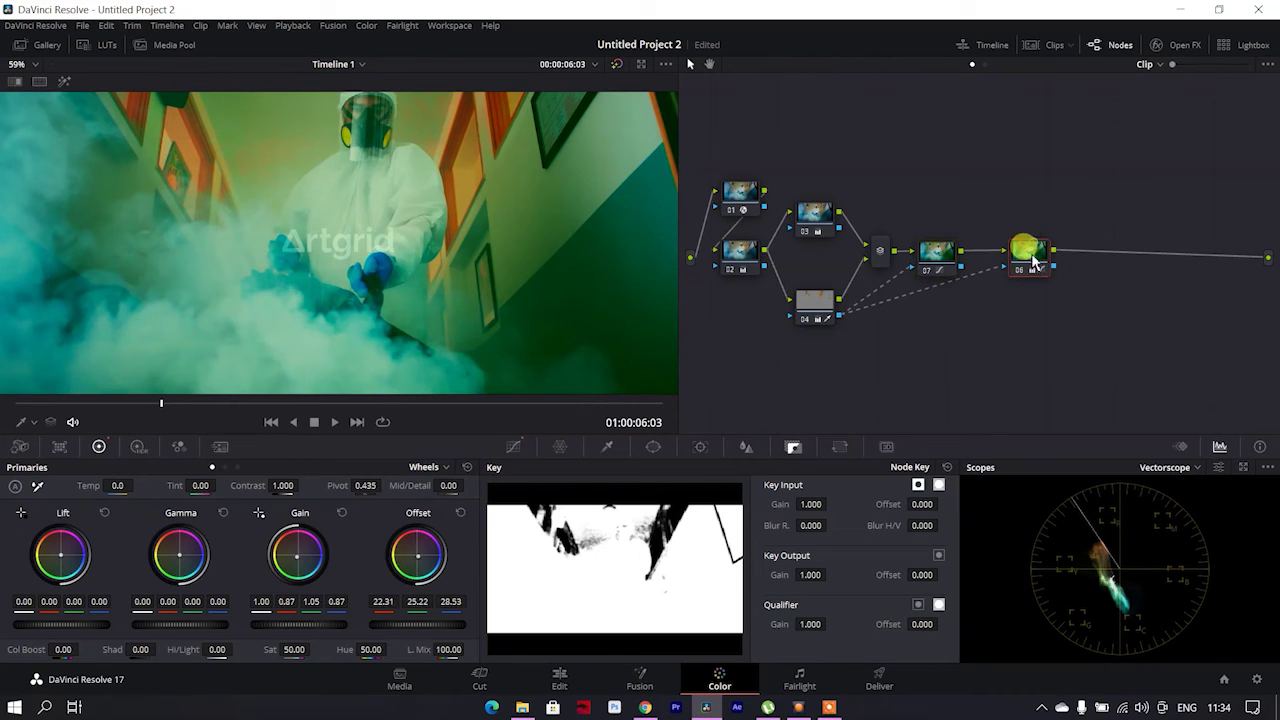
key("ctrl+d")
key("ctrl+d")
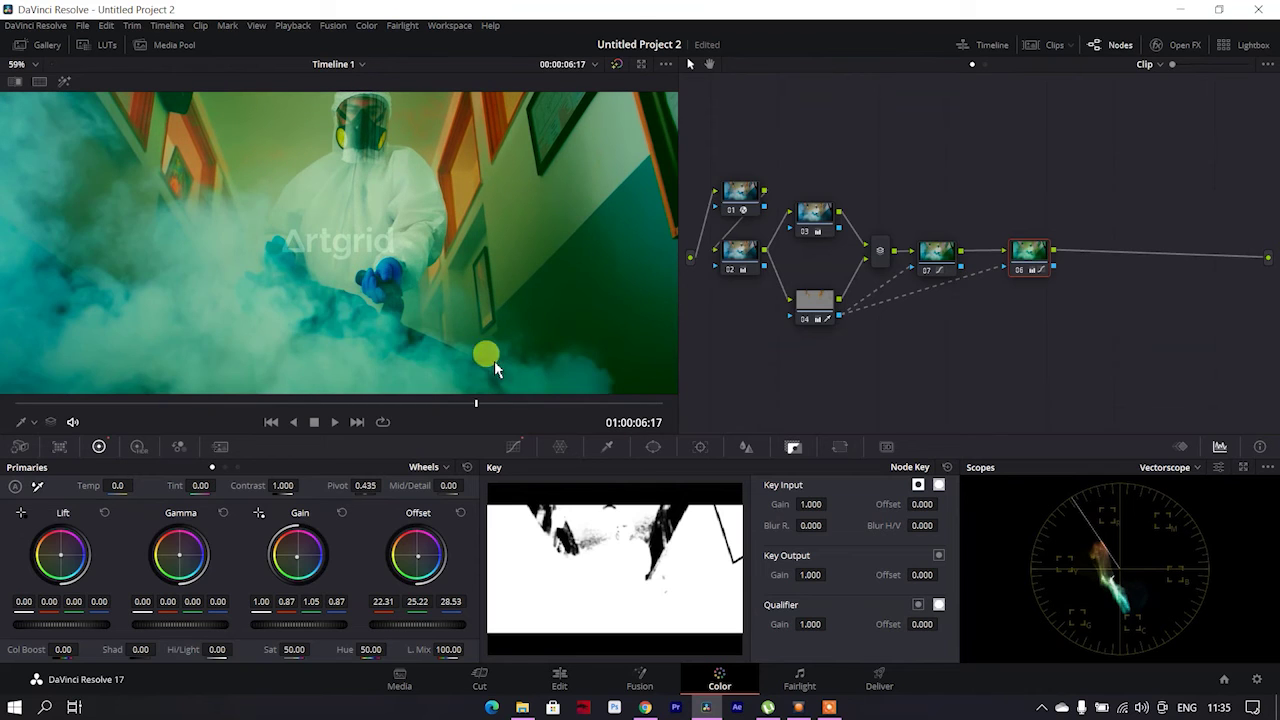
mouse_move(170, 410)
left_mouse_down()
mouse_move(600, 368)
mouse_move(557, 360)
left_mouse_up()
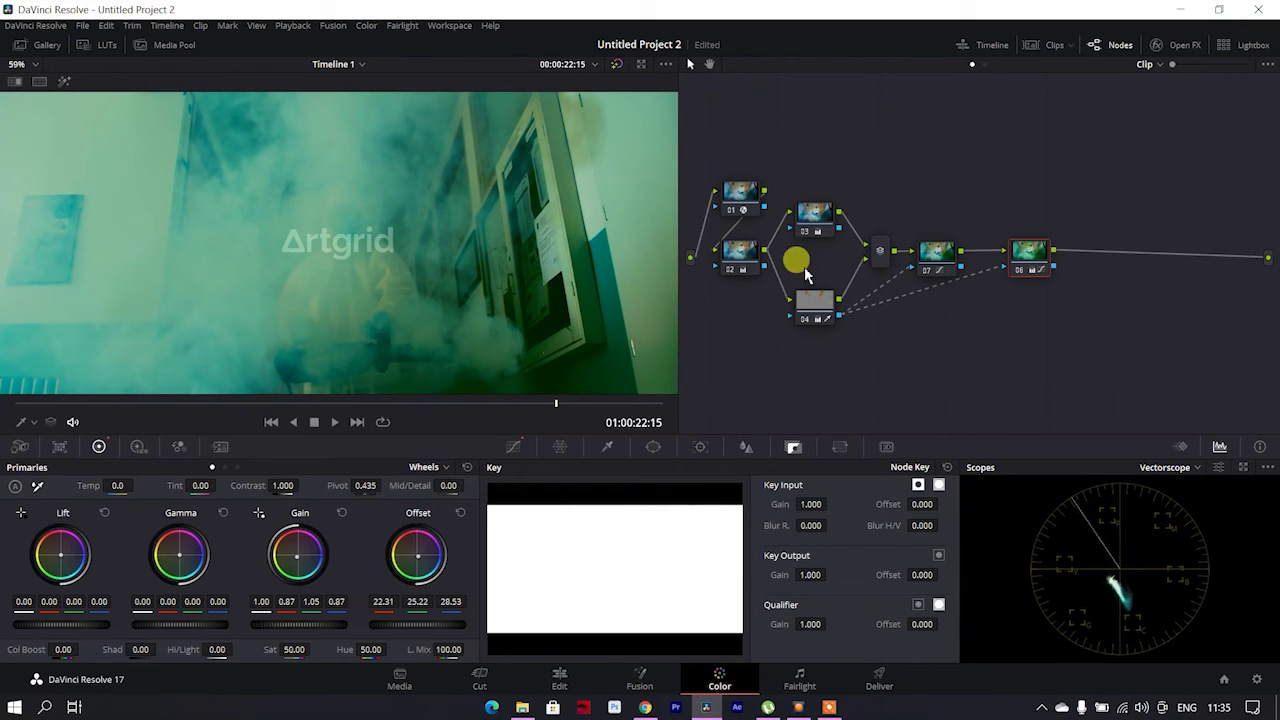
Add serial node 08 after node 06 and show its Hue vs Hue curve on the hazmat hallway shot.
key("alt+s")
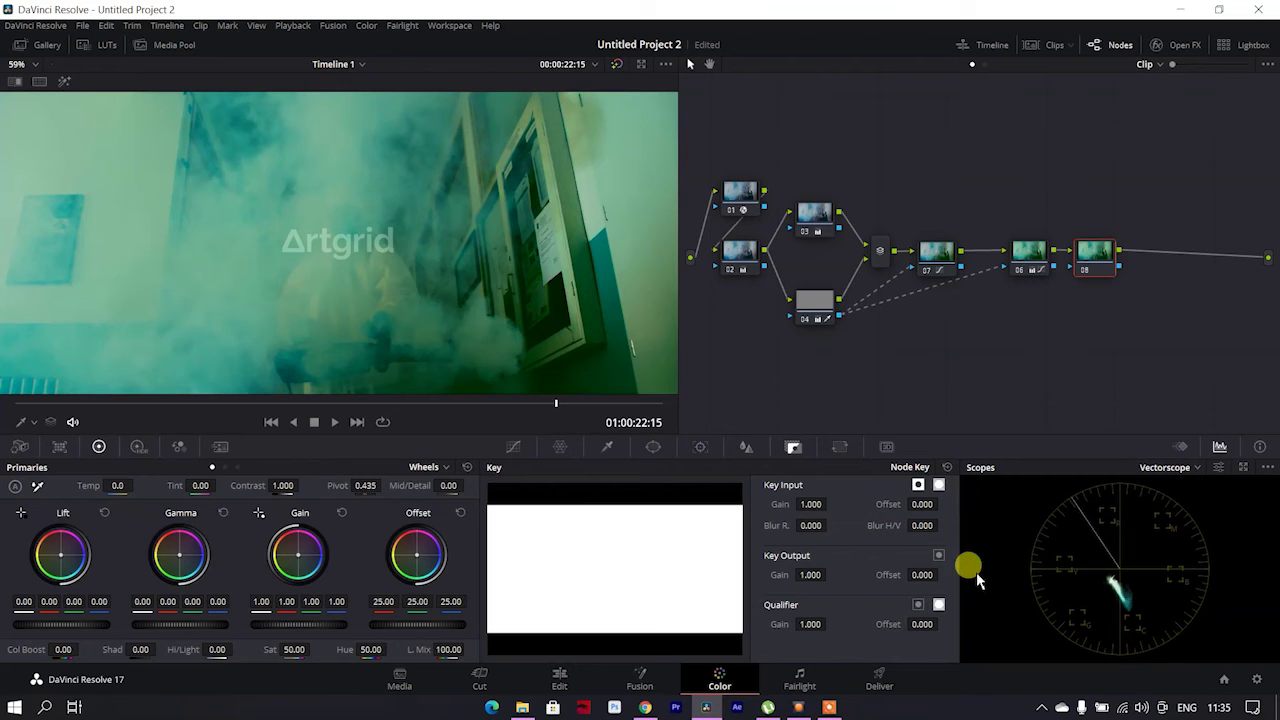
scroll(545, 382, "down", 1)
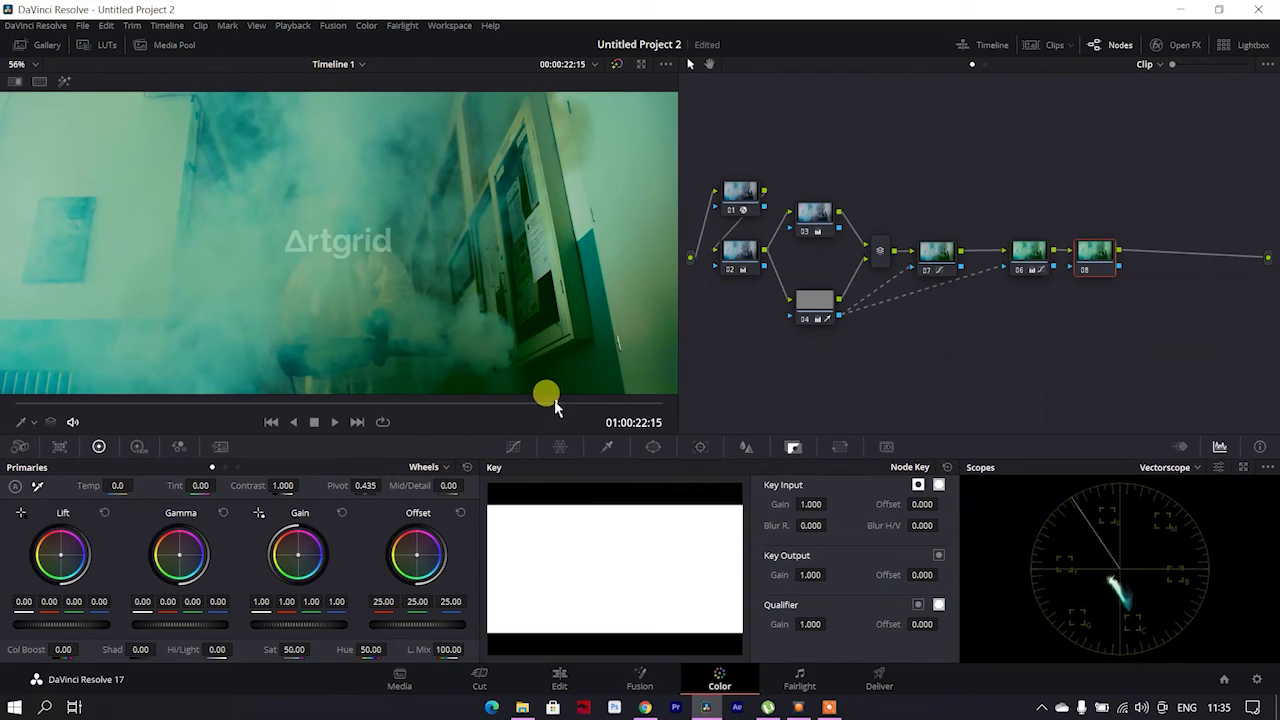
mouse_move(554, 401)
left_mouse_down()
mouse_move(32, 421)
mouse_move(171, 432)
left_mouse_up()
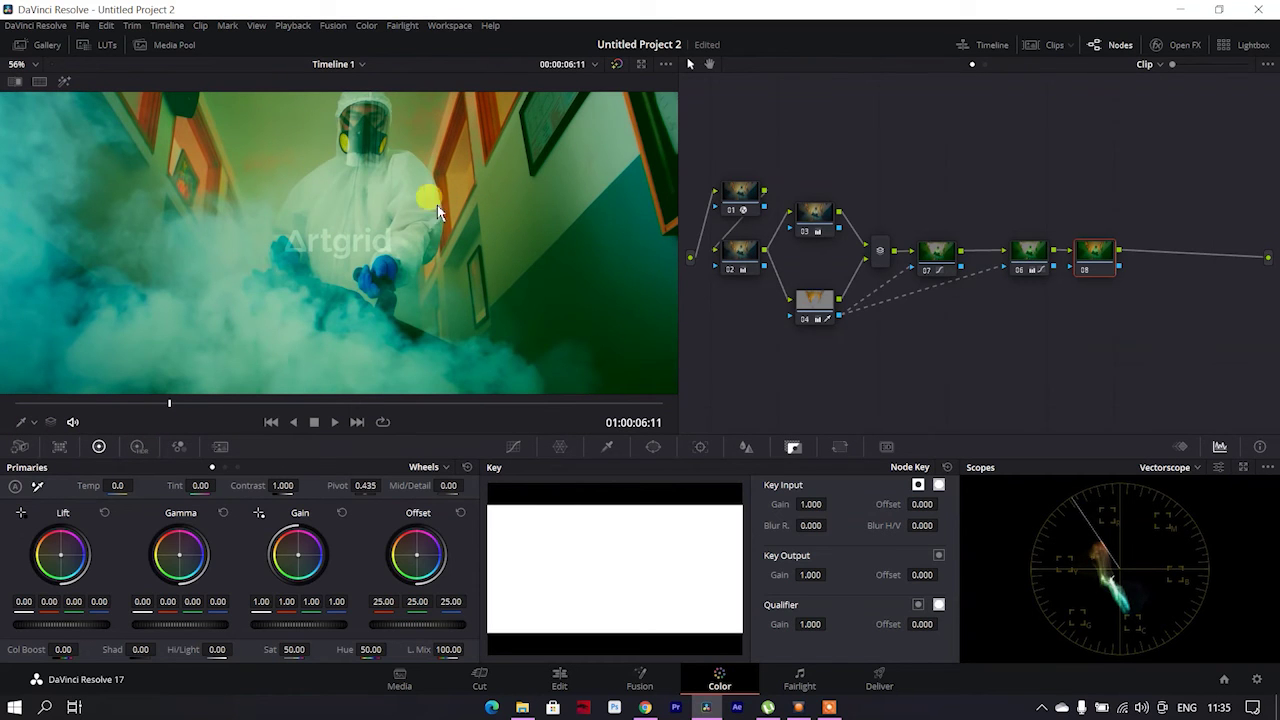
left_click(514, 446)
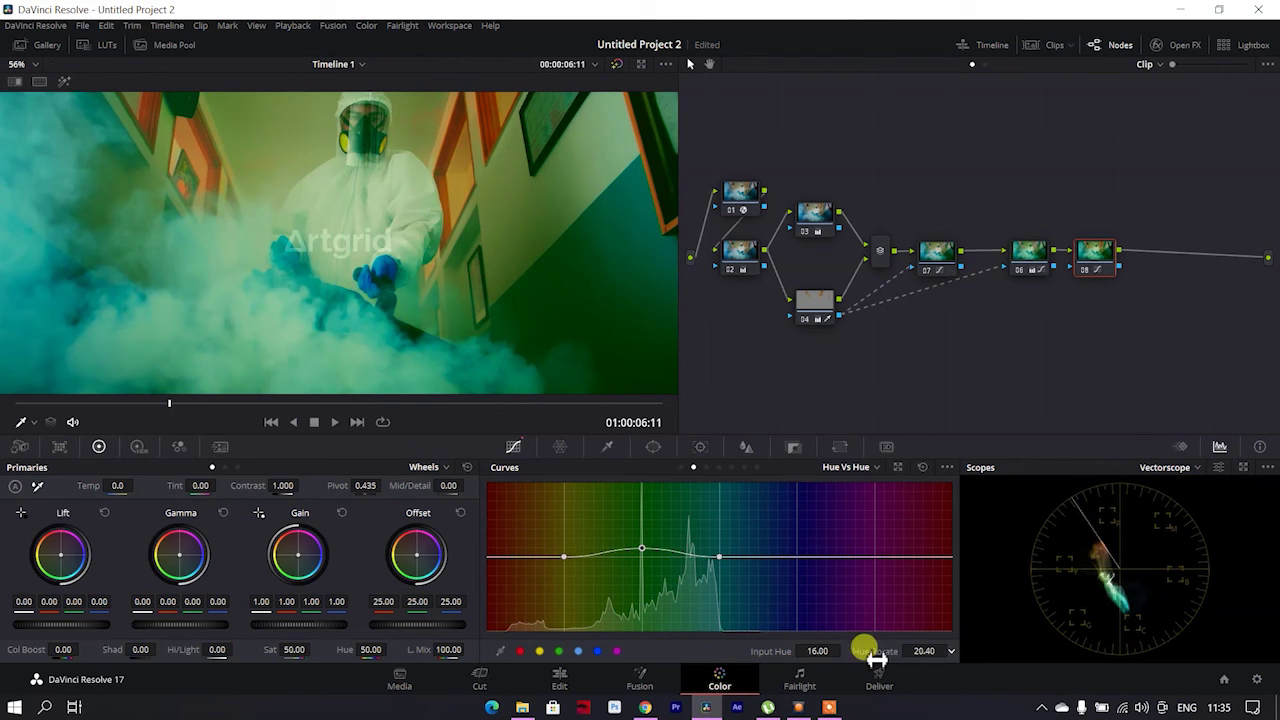
Fine-tune node 08's first Hue vs Hue point, then preview an earlier hallway frame.
left_click_drag(877, 658, 873, 658)
left_click_drag(648, 556, 681, 556)
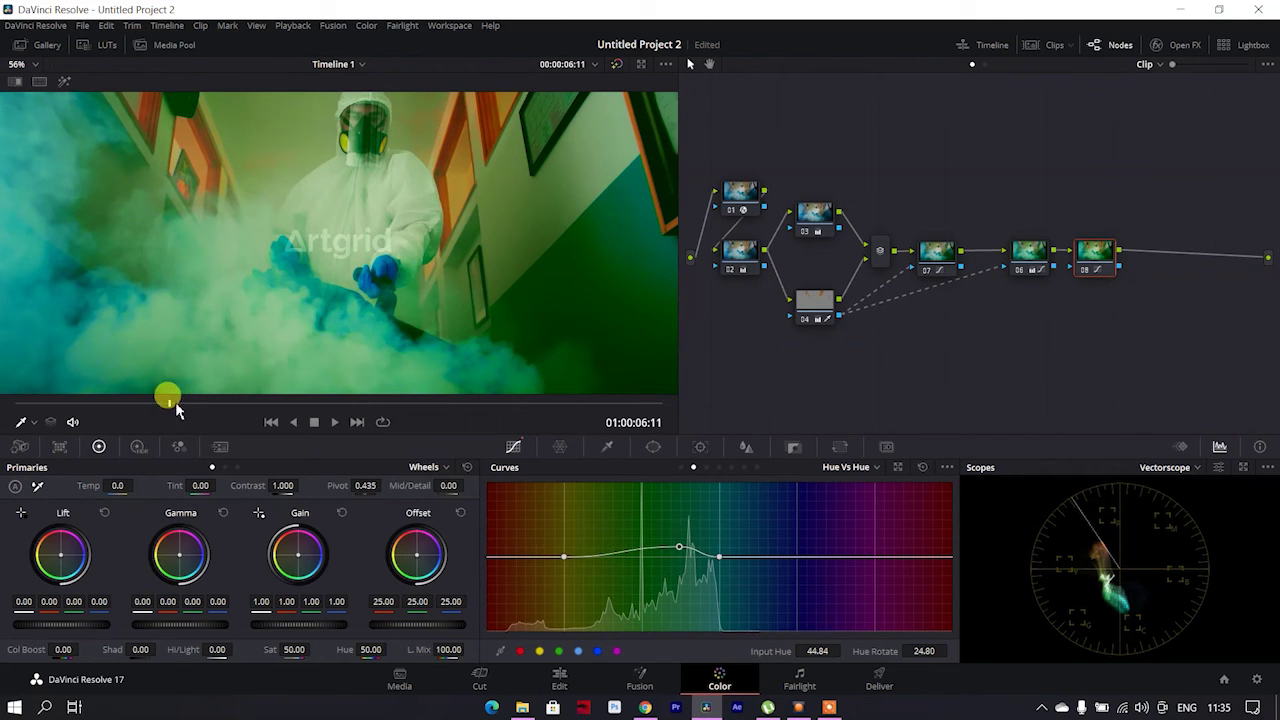
left_click_drag(161, 404, 85, 411)
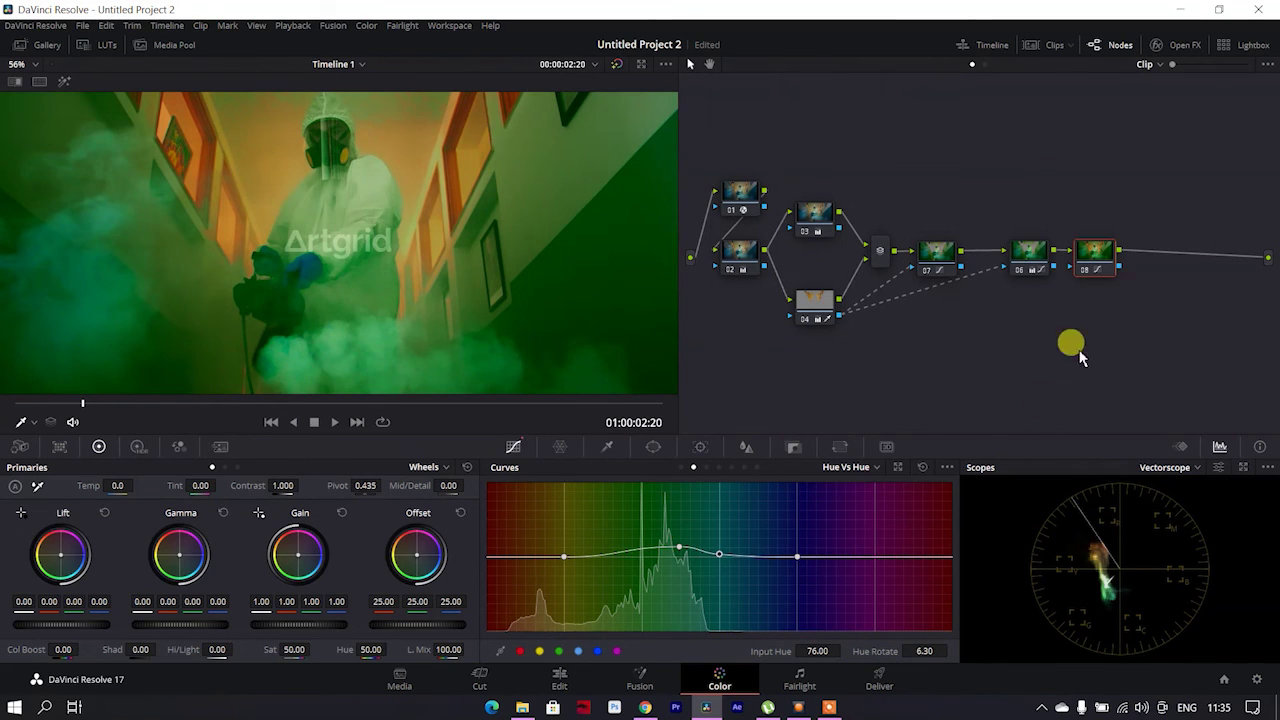
Add a Hue vs Hue point at input hue 49.99 rotated -10.40, comparing with node 08 bypassed.
left_click(1089, 268)
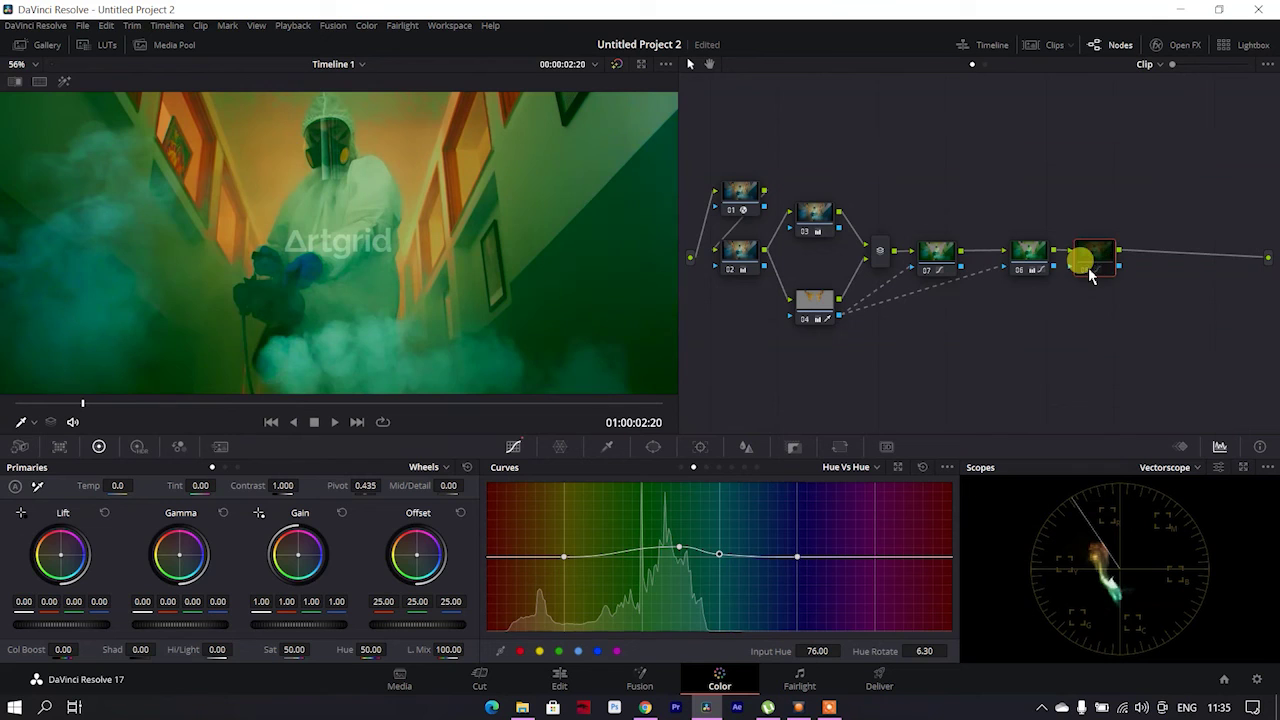
left_click(679, 548)
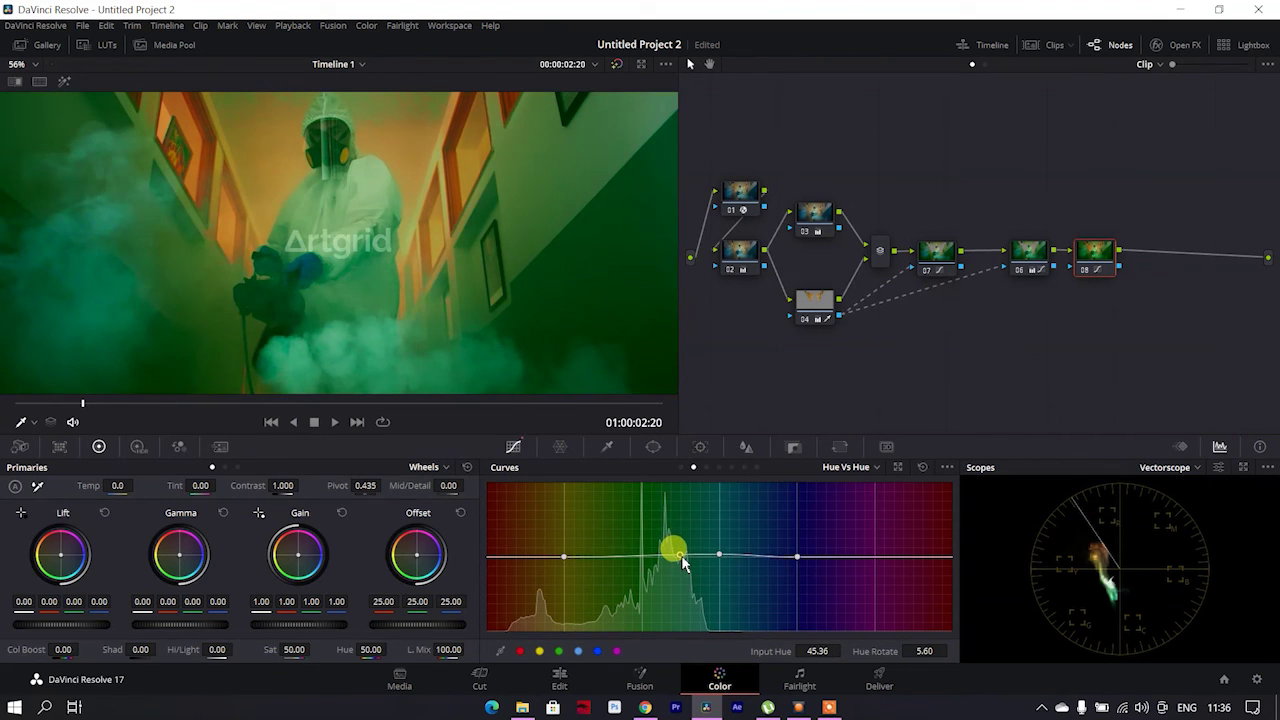
left_click_drag(683, 561, 685, 571)
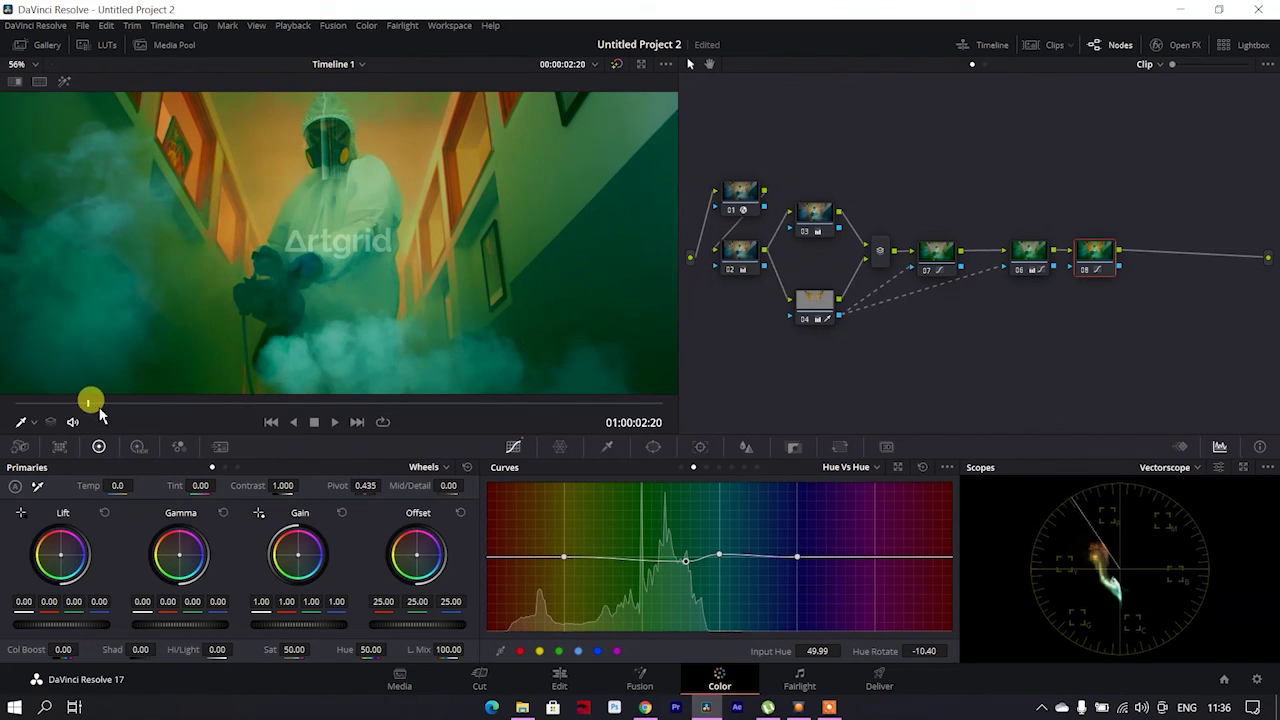
mouse_move(100, 413)
left_mouse_down()
mouse_move(609, 406)
mouse_move(286, 409)
left_mouse_up()
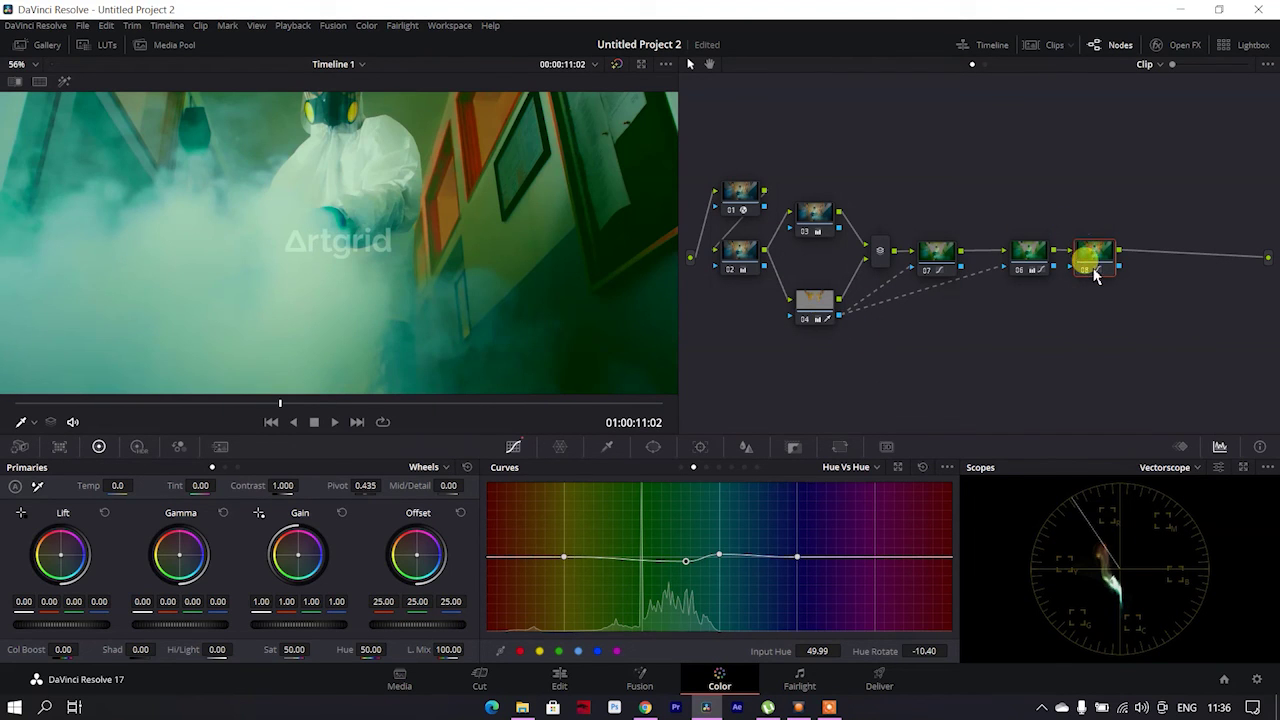
Add serial node 09 after node 08 and spread nodes 09, 07, 08, 06 and 04 apart.
key("alt+s")
left_click_drag(1157, 252, 950, 355)
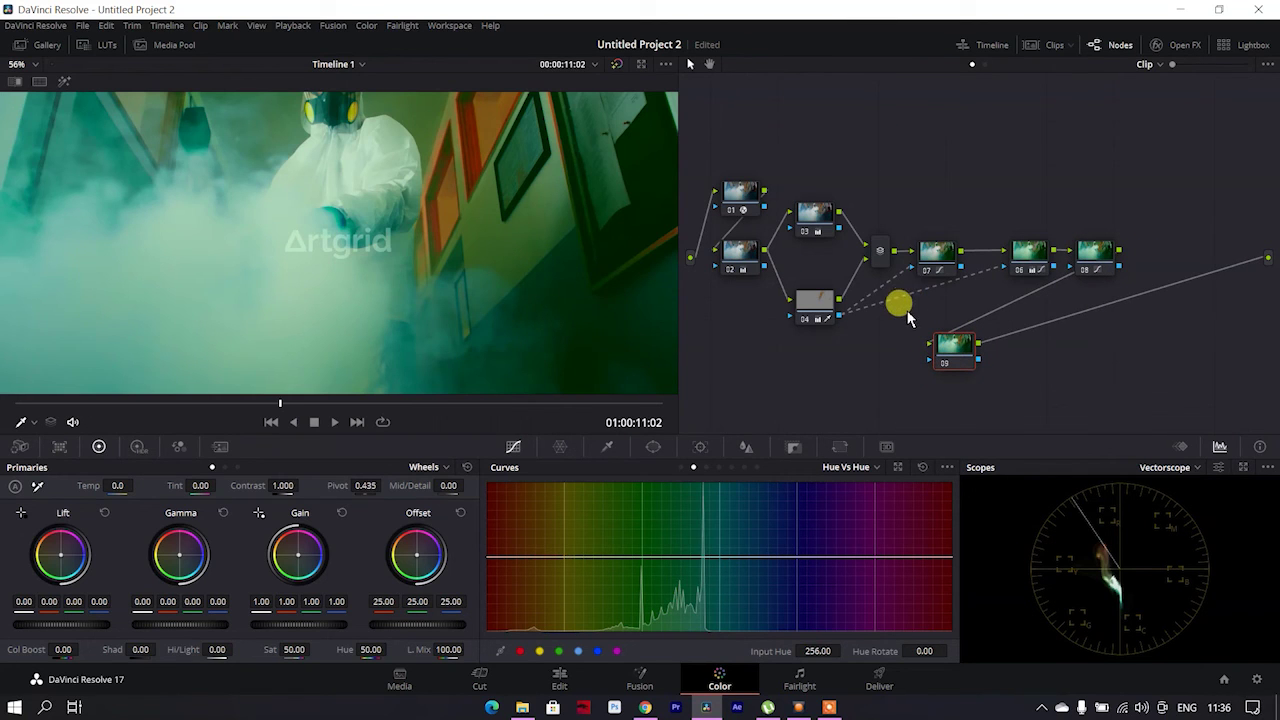
left_click_drag(929, 249, 963, 175)
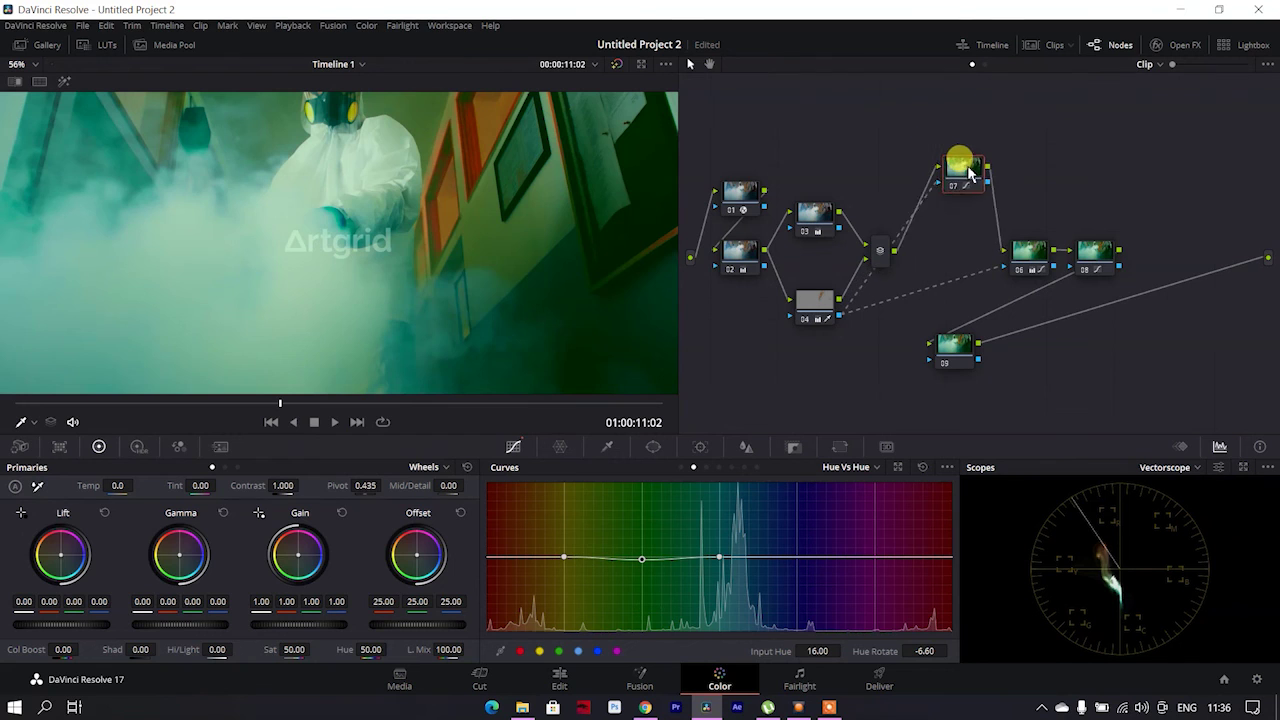
left_click_drag(1097, 251, 1155, 251)
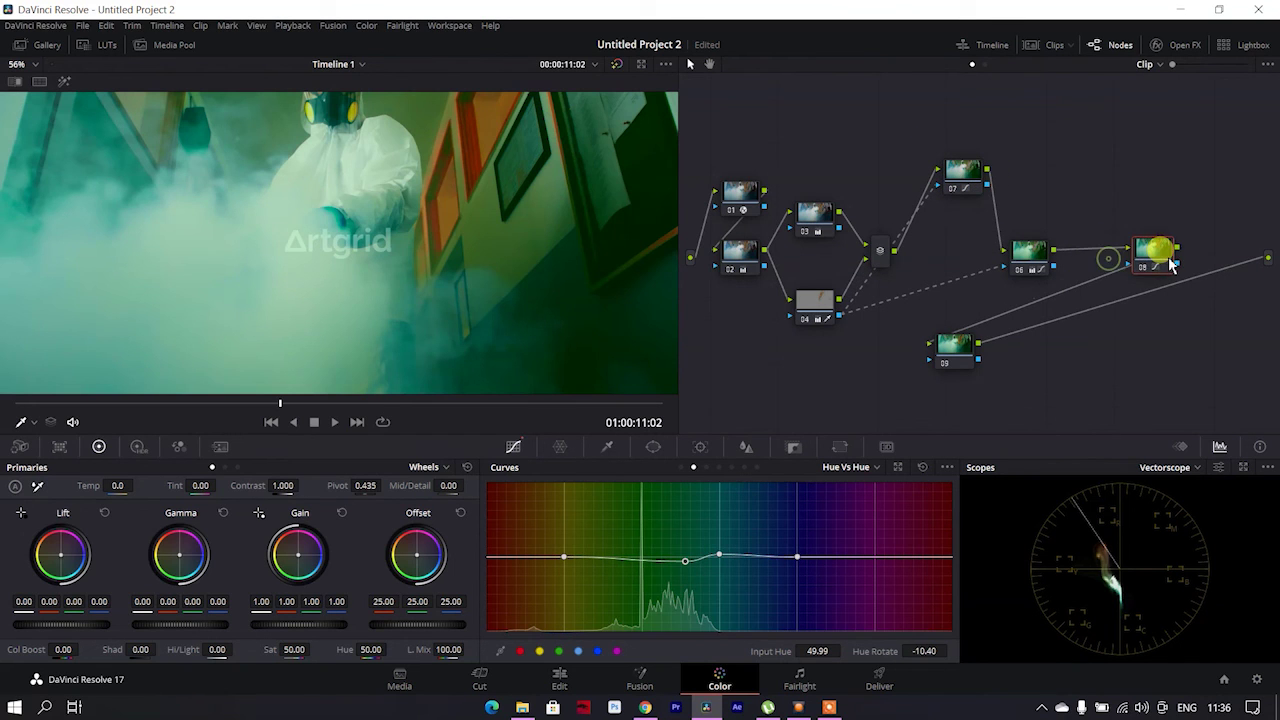
left_click_drag(1030, 255, 1074, 243)
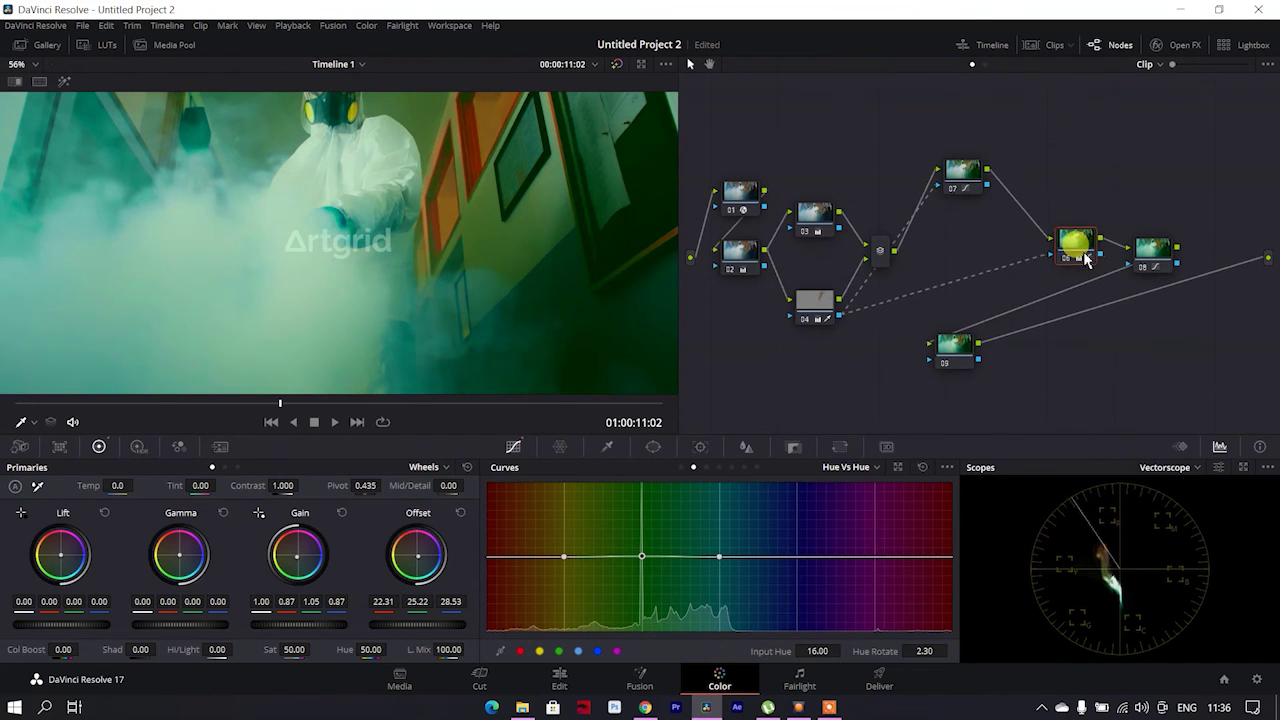
left_click_drag(815, 300, 823, 348)
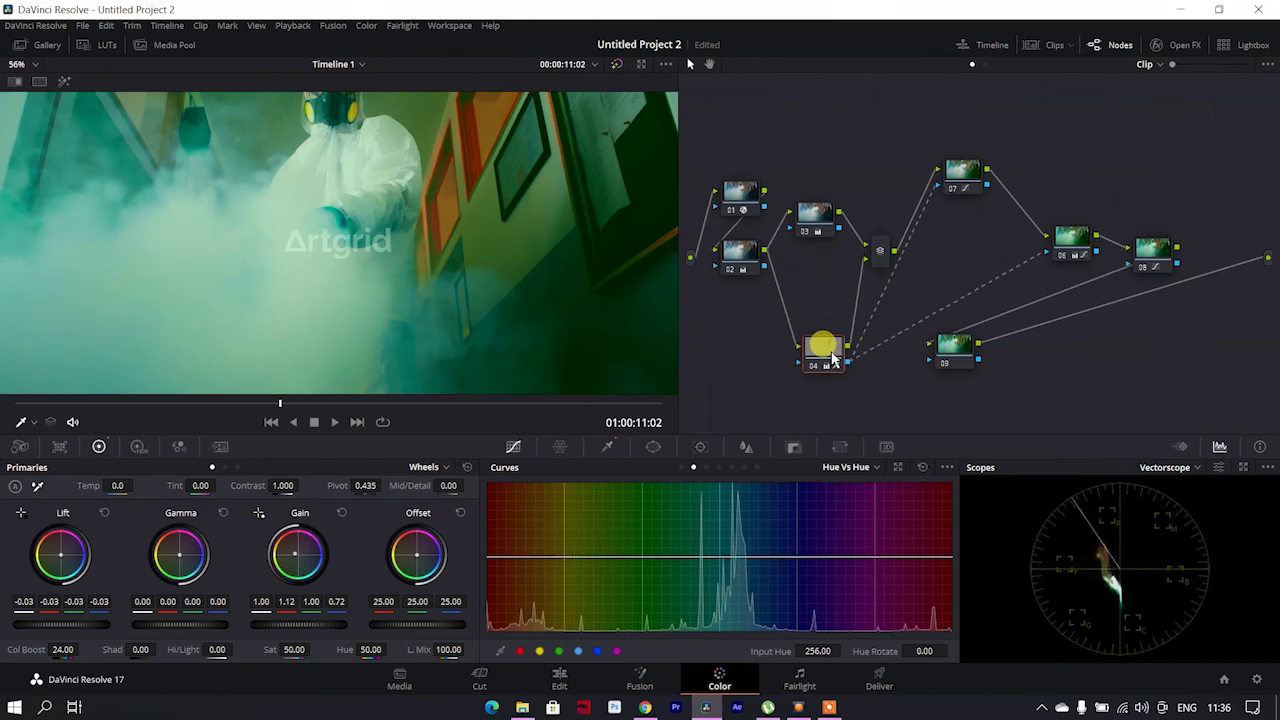
Refine the positions of node 07, the mixer, and nodes 06, 09 and 04, leaving node 09 selected.
left_click_drag(960, 176, 995, 191)
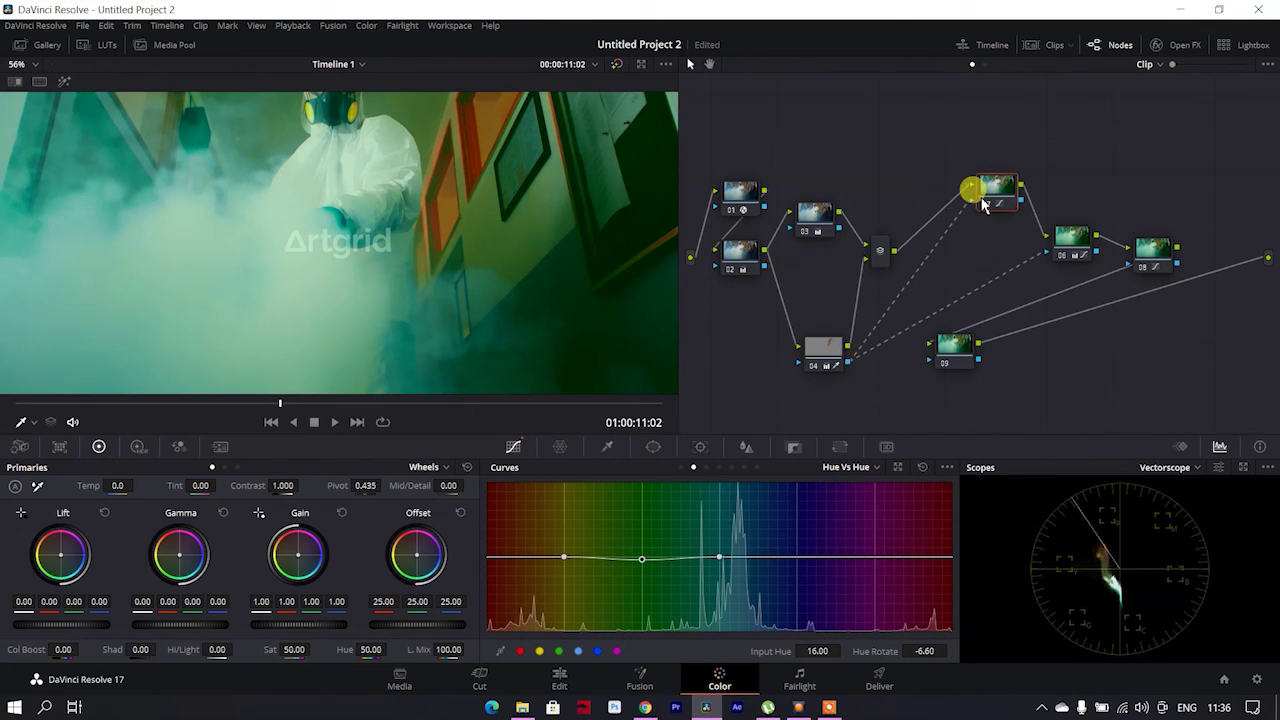
left_click_drag(880, 255, 869, 226)
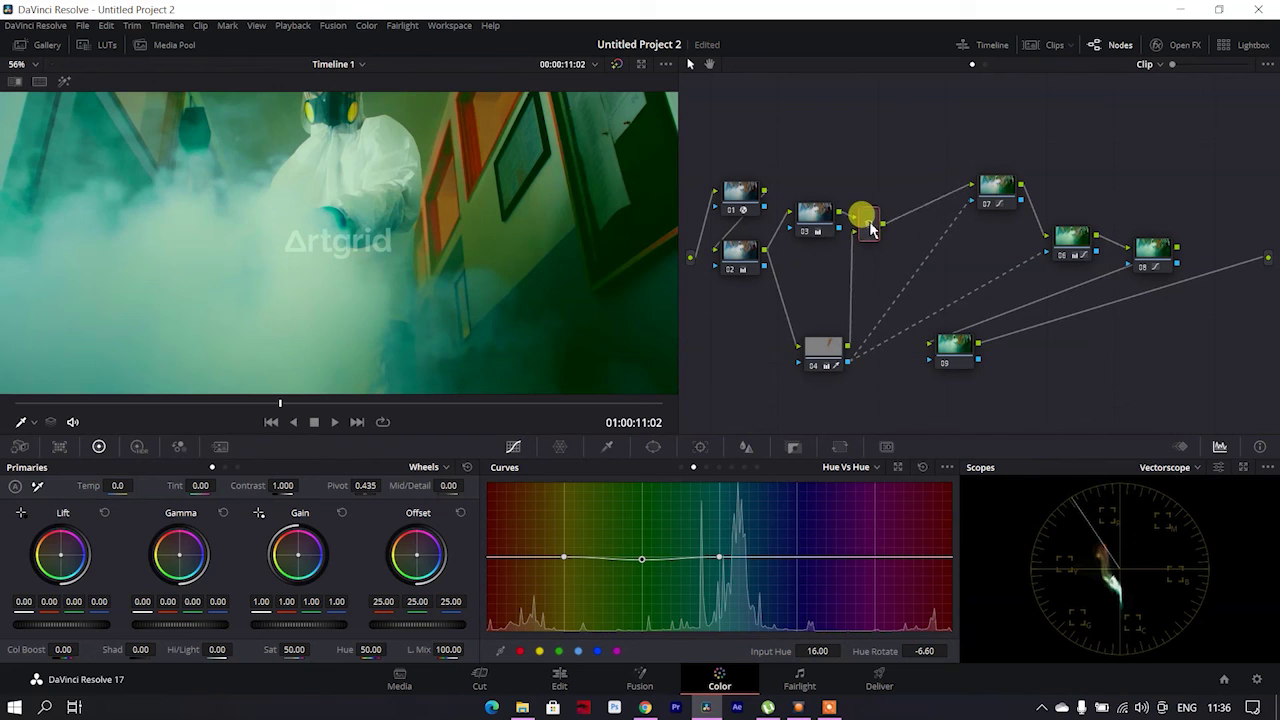
left_click_drag(1071, 258, 1063, 272)
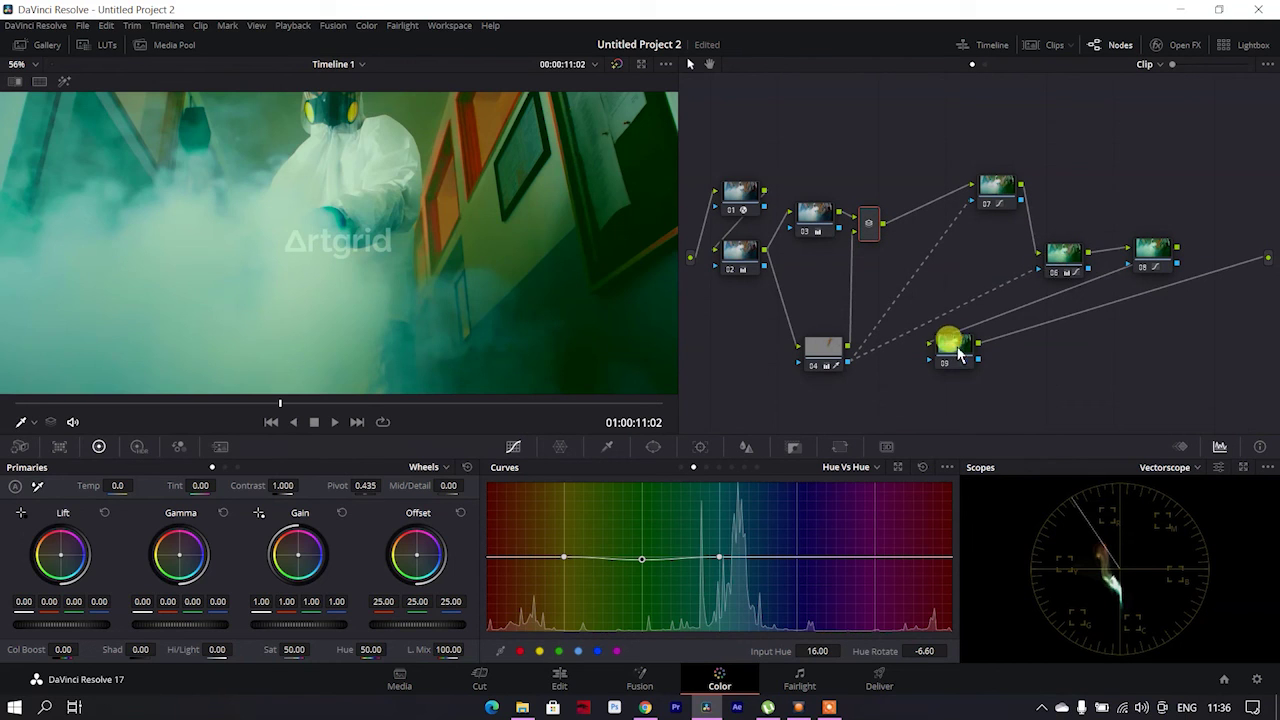
mouse_move(955, 350)
left_mouse_down()
mouse_move(1048, 372)
mouse_move(1034, 372)
left_mouse_up()
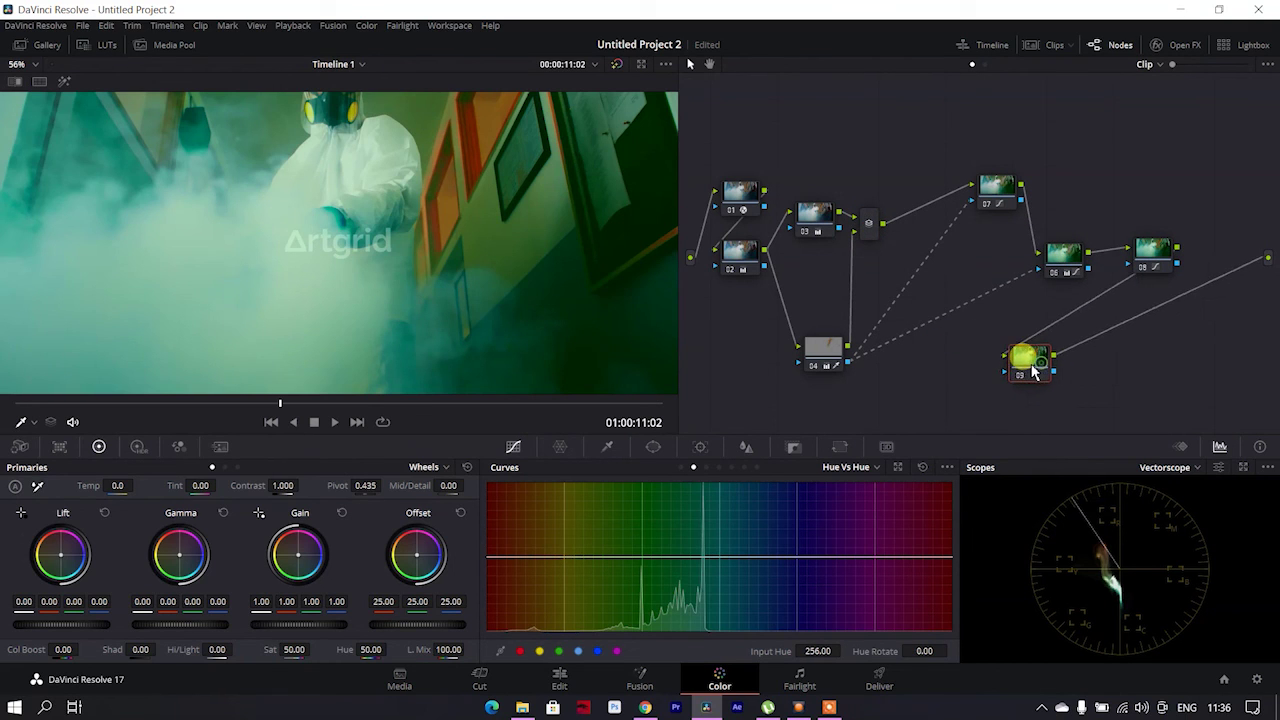
left_click_drag(820, 357, 810, 325)
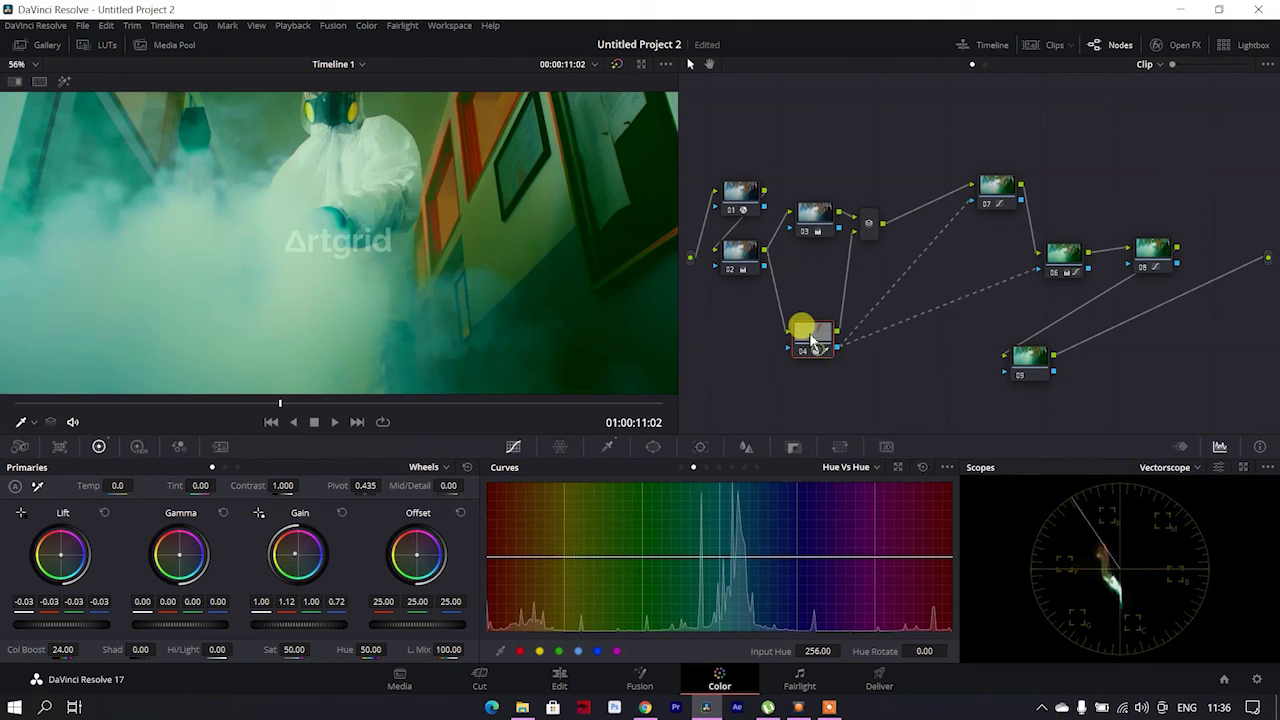
left_click_drag(1028, 370, 1008, 368)
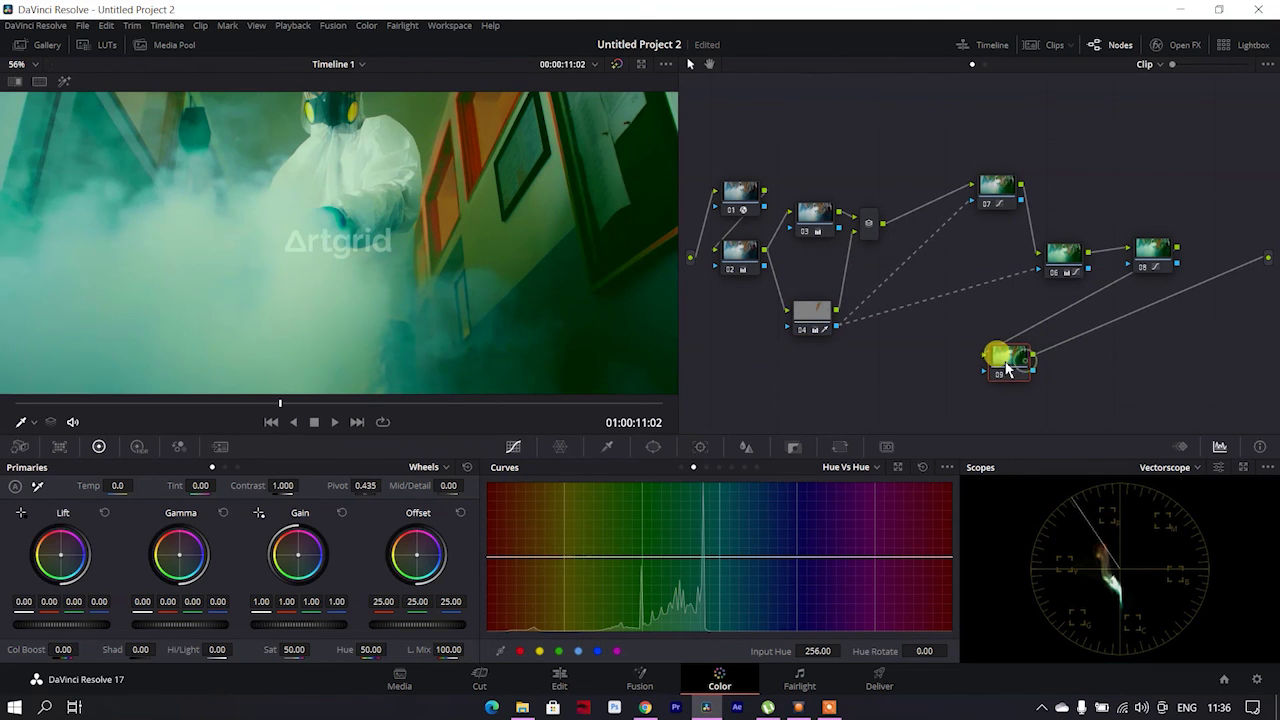
left_click(53, 405)
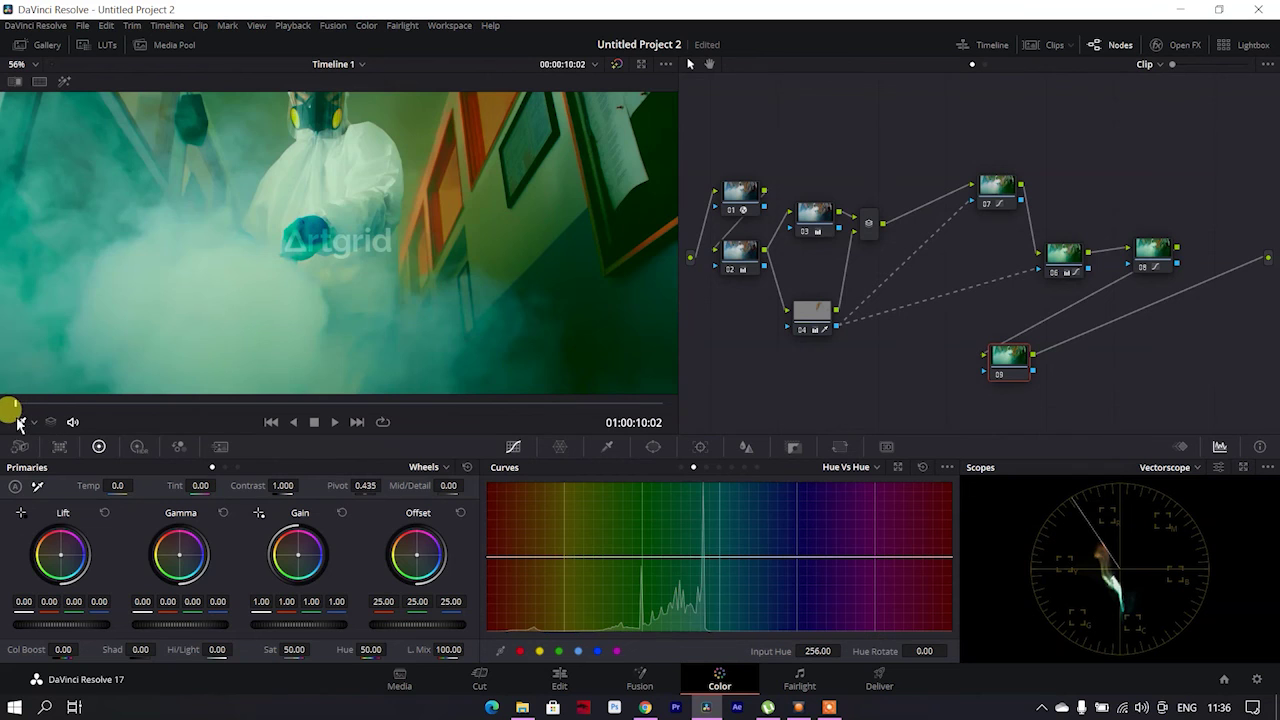
Warm node 09's Gain to 1.03, 1.01, 0.83 and wire node 04's key into node 09.
left_click_drag(18, 420, 536, 398)
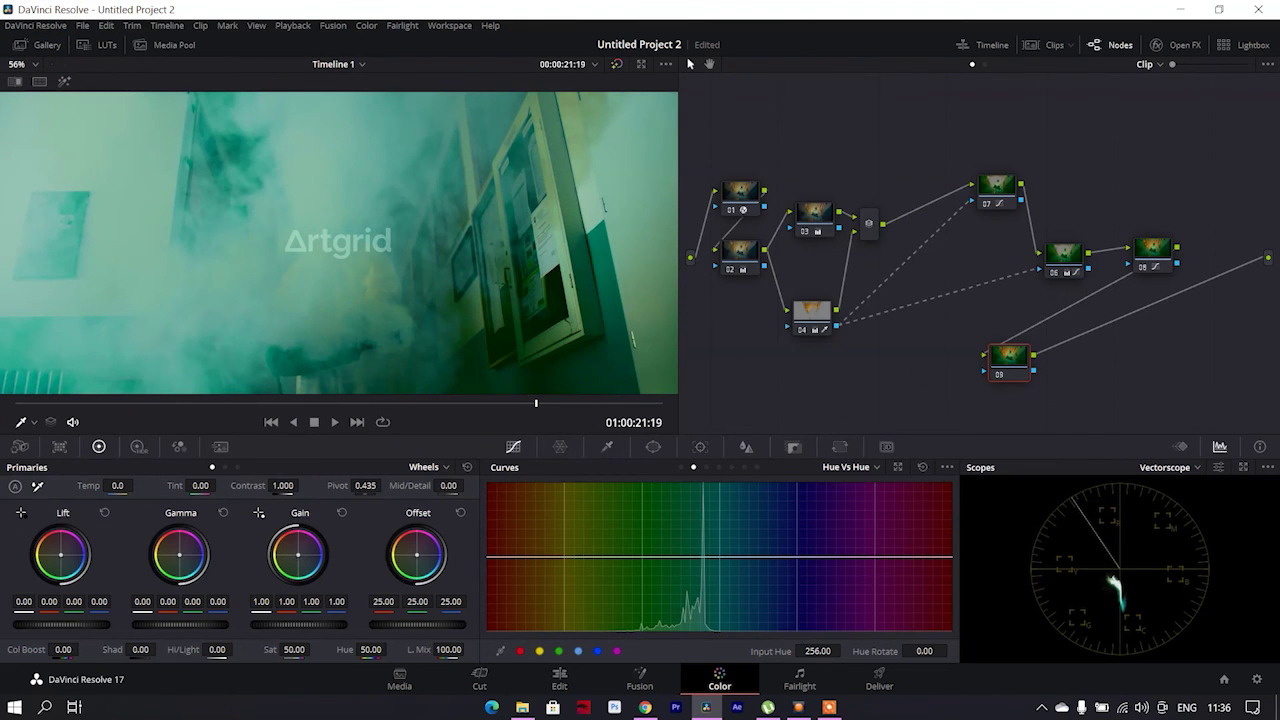
left_click_drag(297, 554, 288, 545)
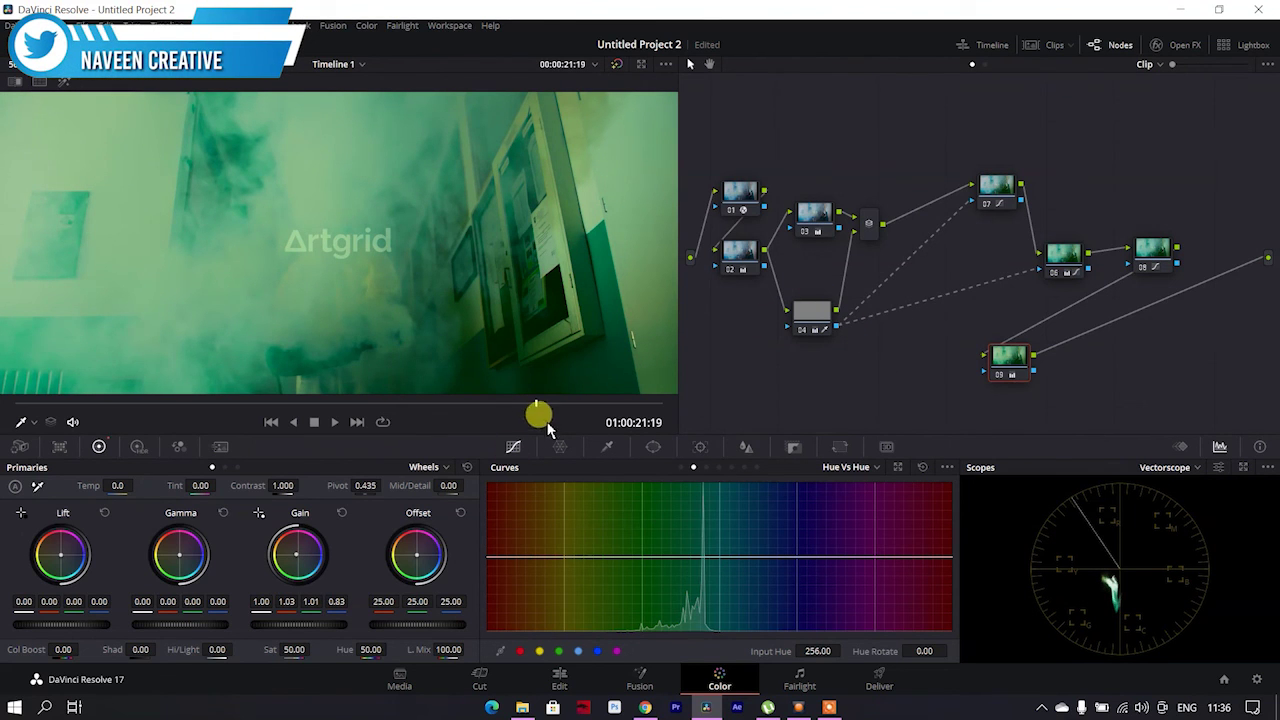
left_click_drag(535, 410, 49, 437)
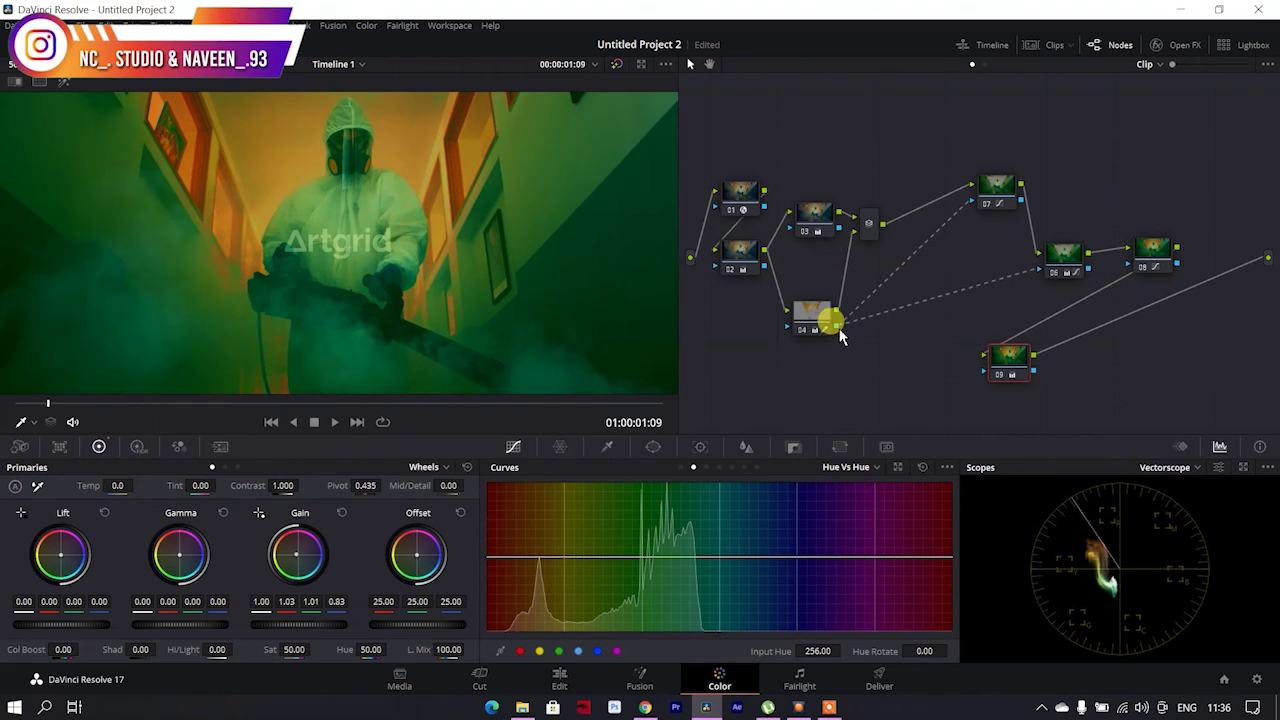
left_click_drag(839, 332, 984, 367)
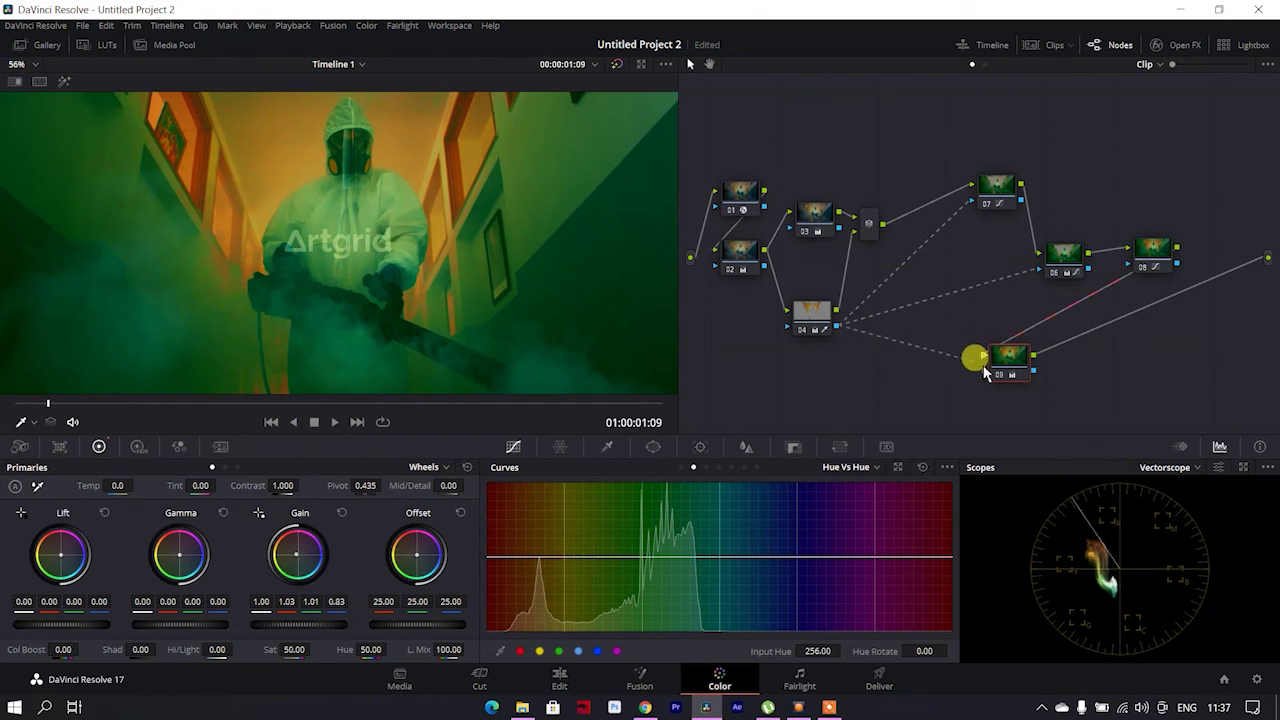
Invert node 09's incoming key input in the Key palette.
left_click(793, 447)
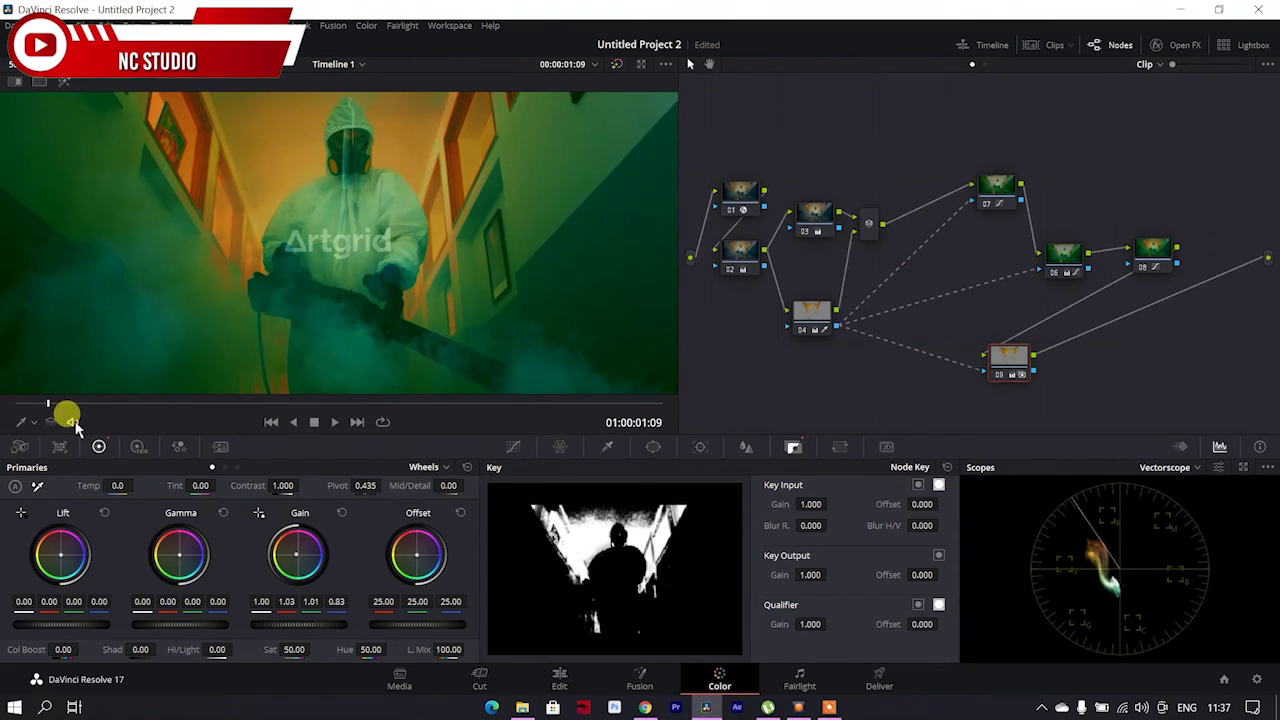
mouse_move(47, 403)
left_mouse_down()
mouse_move(597, 405)
mouse_move(582, 404)
left_mouse_up()
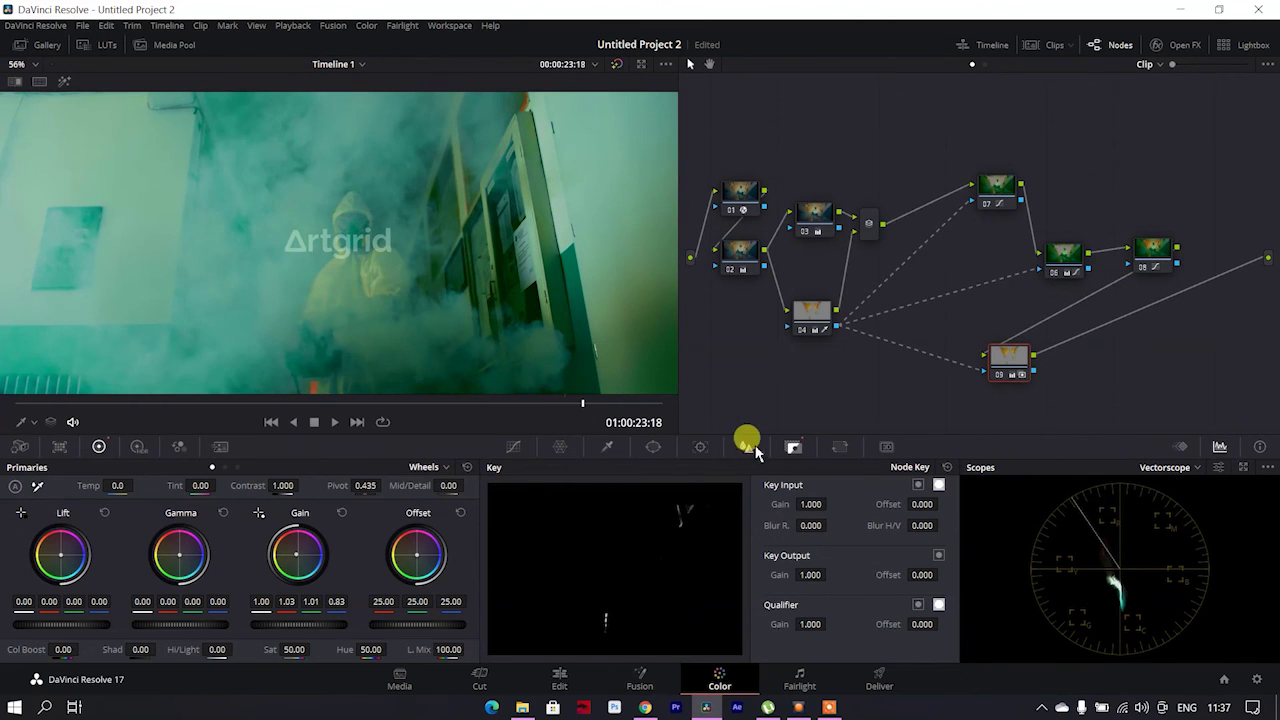
left_click(918, 486)
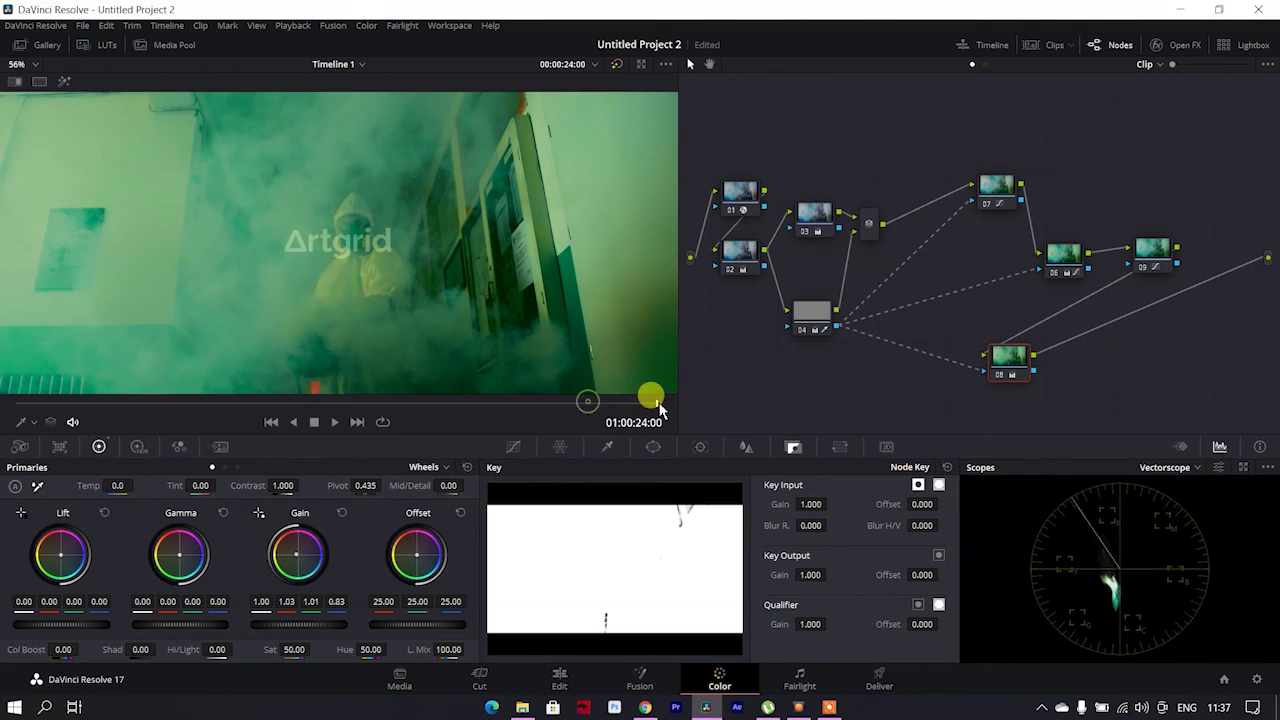
Play the clips from the start to review the finished grade.
key("Up")
key("Up")
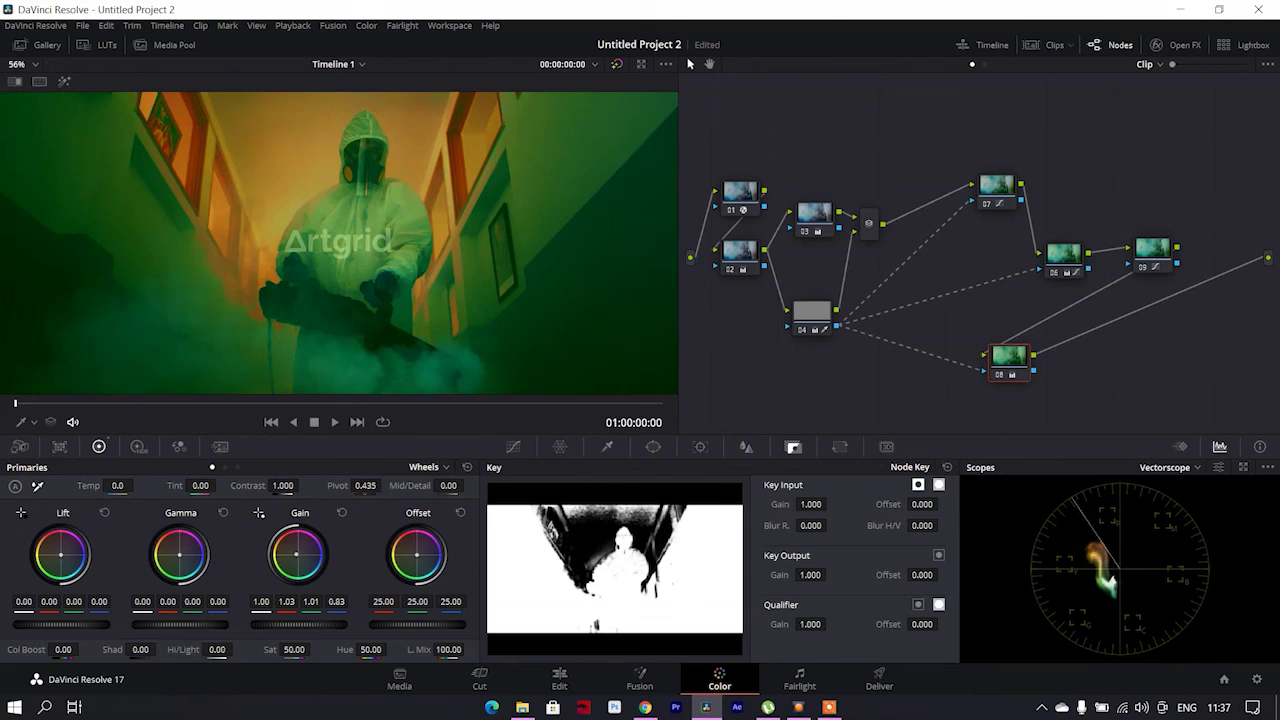
key("l")
key("l")
key("l")
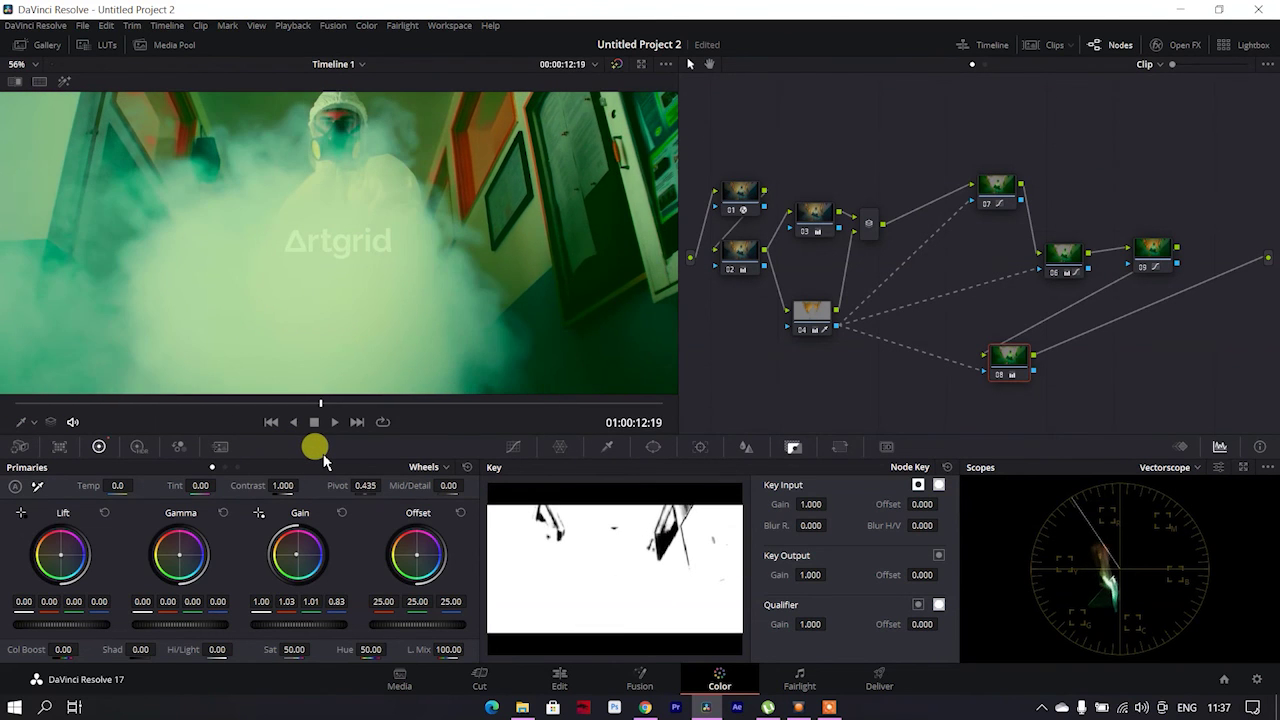
key("k")
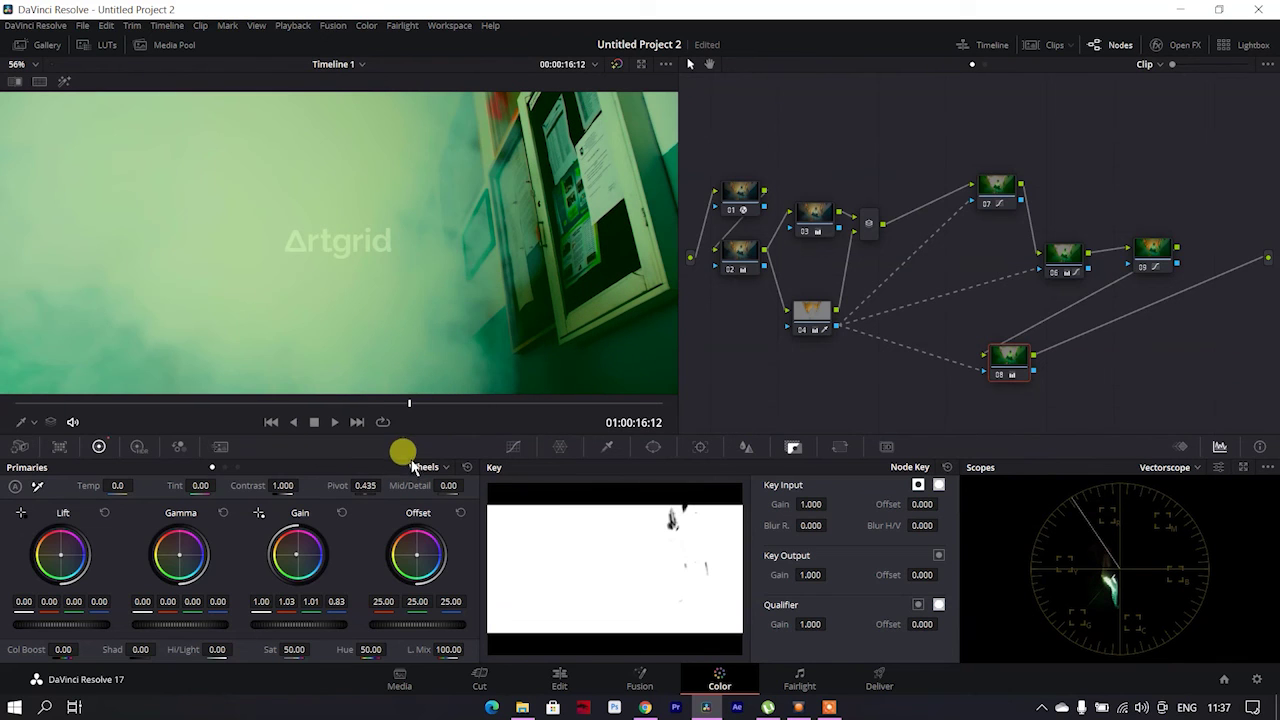
Stop the RecordPad audio recording so it reports Ready.
left_click(798, 707)
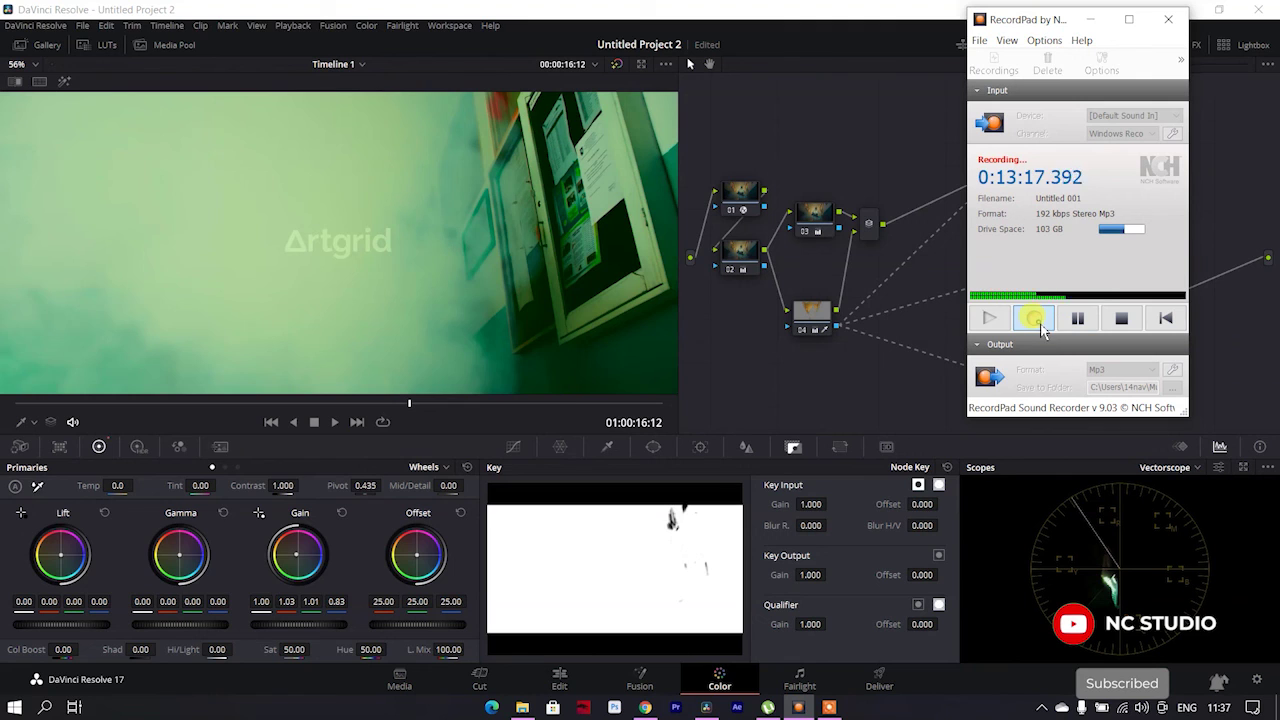
left_click(1121, 318)
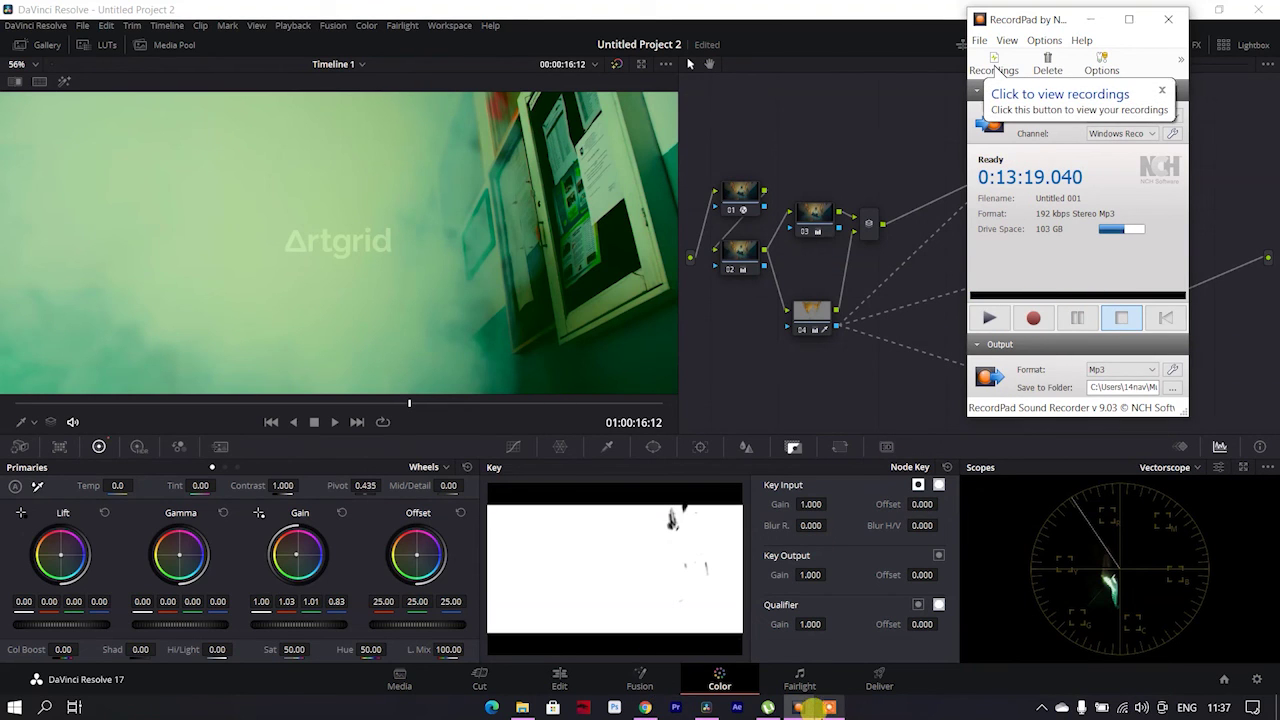
left_click(828, 708)
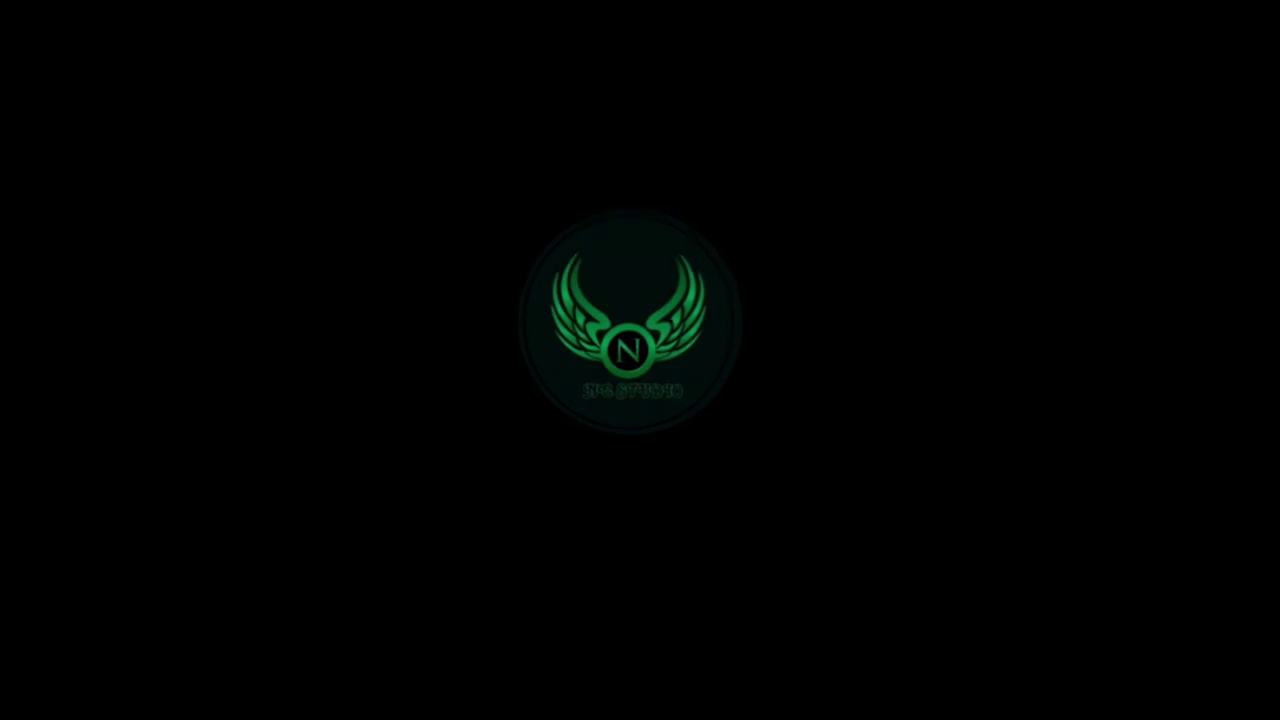